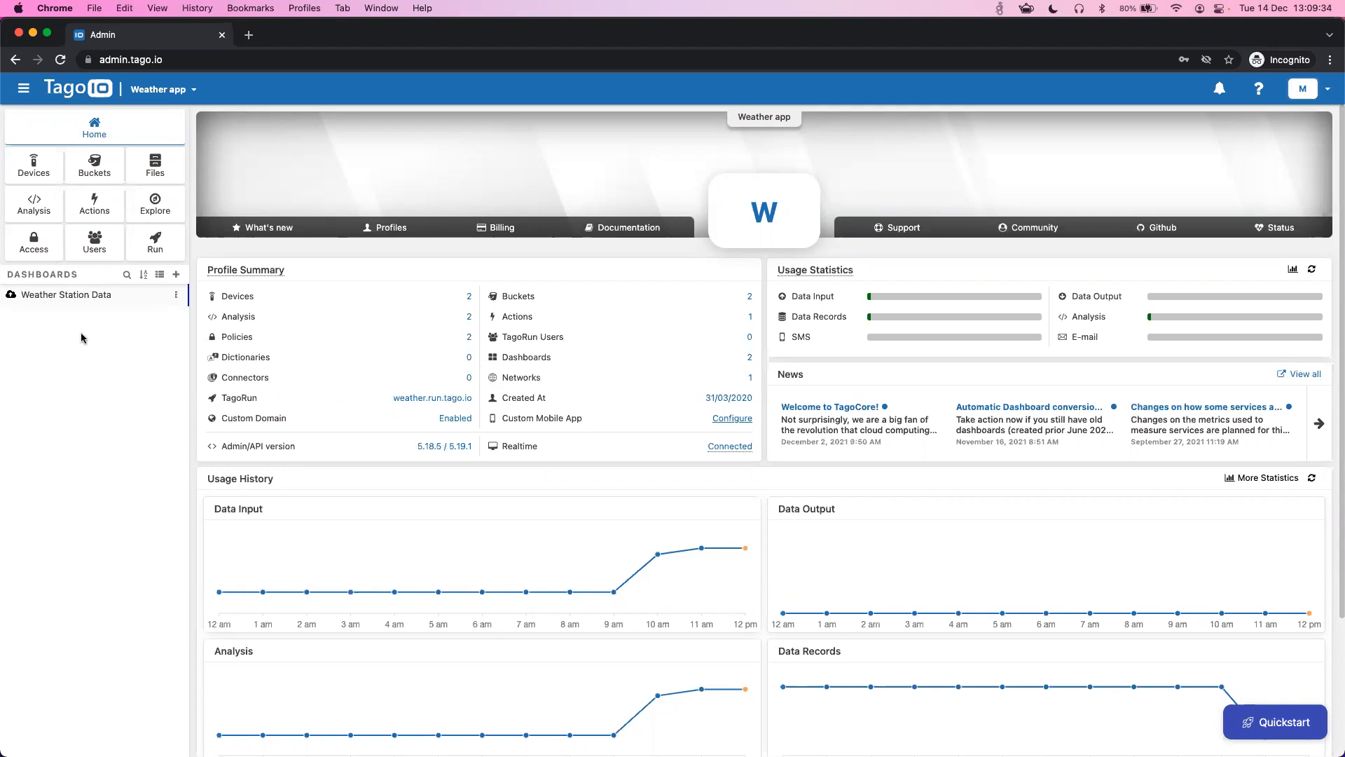
- Open the Weather Station Data dashboard to see Sample #1's AQI, temperature and wind speed
{"action": "left_click", "coordinate": [84, 295]}
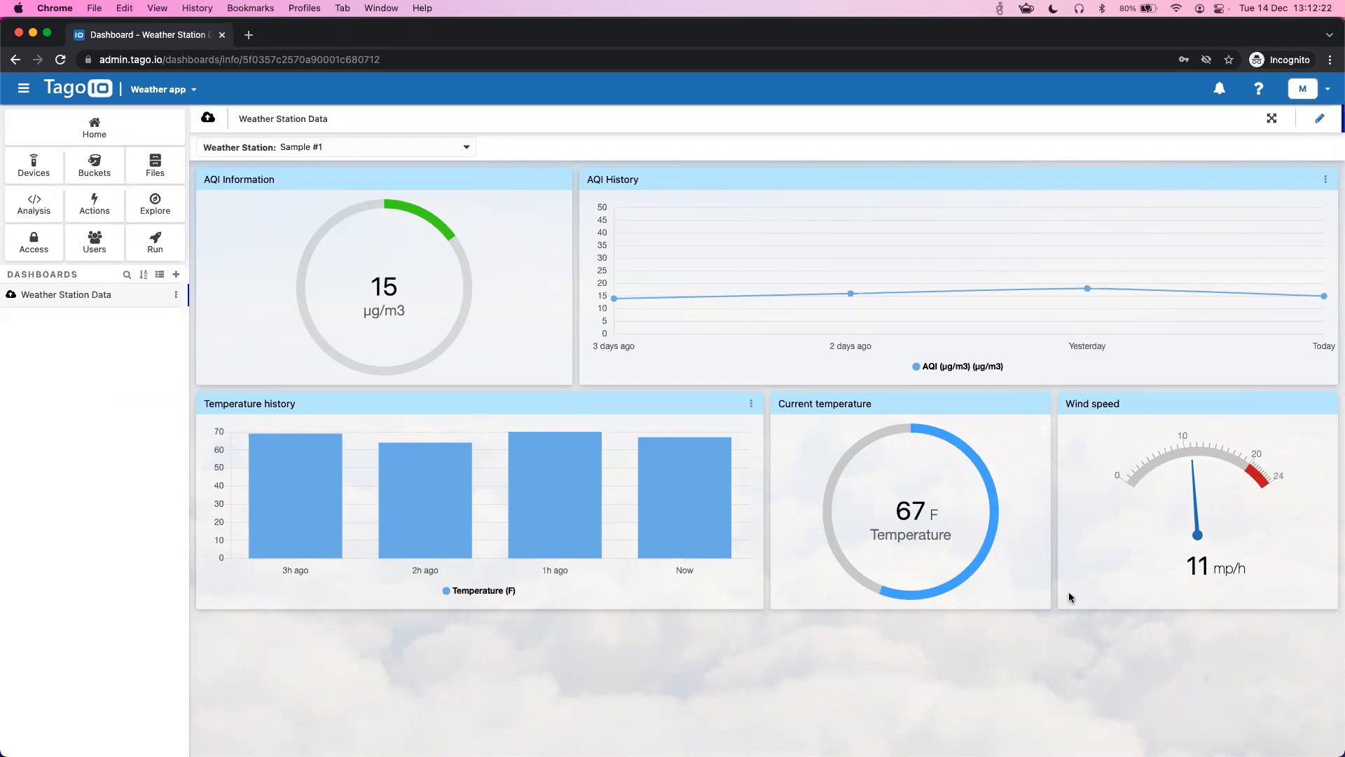
- Toggle the dashboard's edit mode on and off, then open the Weather portal's Run configuration
{"action": "left_click", "coordinate": [1319, 119]}
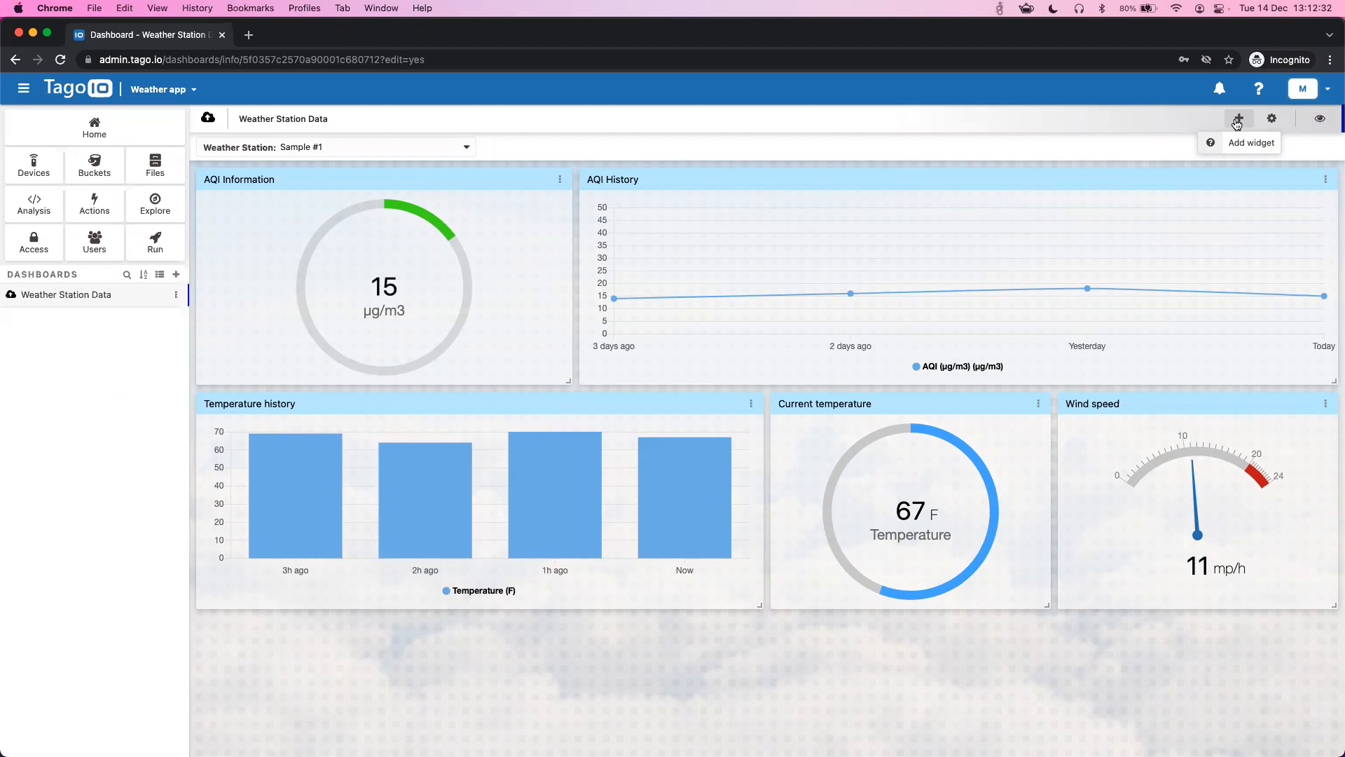
{"action": "left_click", "coordinate": [1319, 119]}
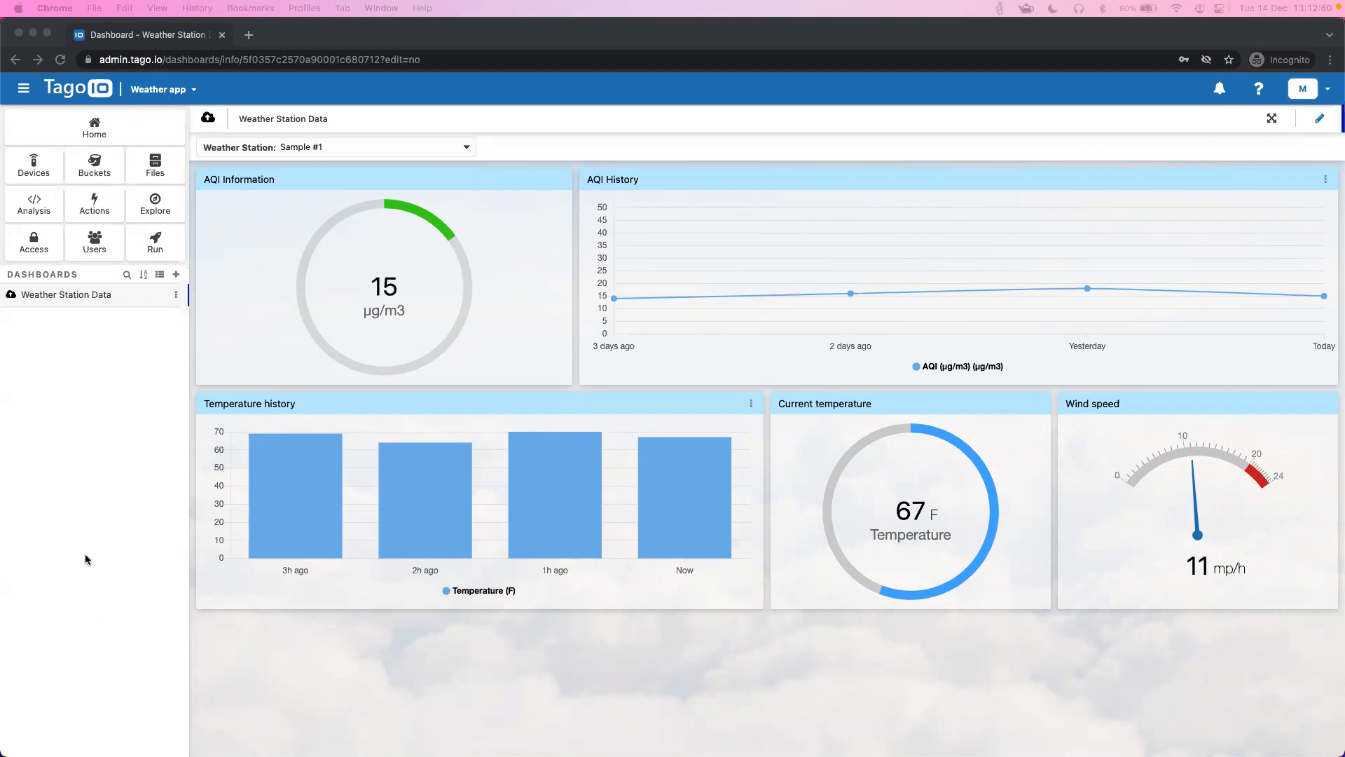
{"action": "left_click", "coordinate": [91, 474]}
{"action": "left_click", "coordinate": [156, 241]}
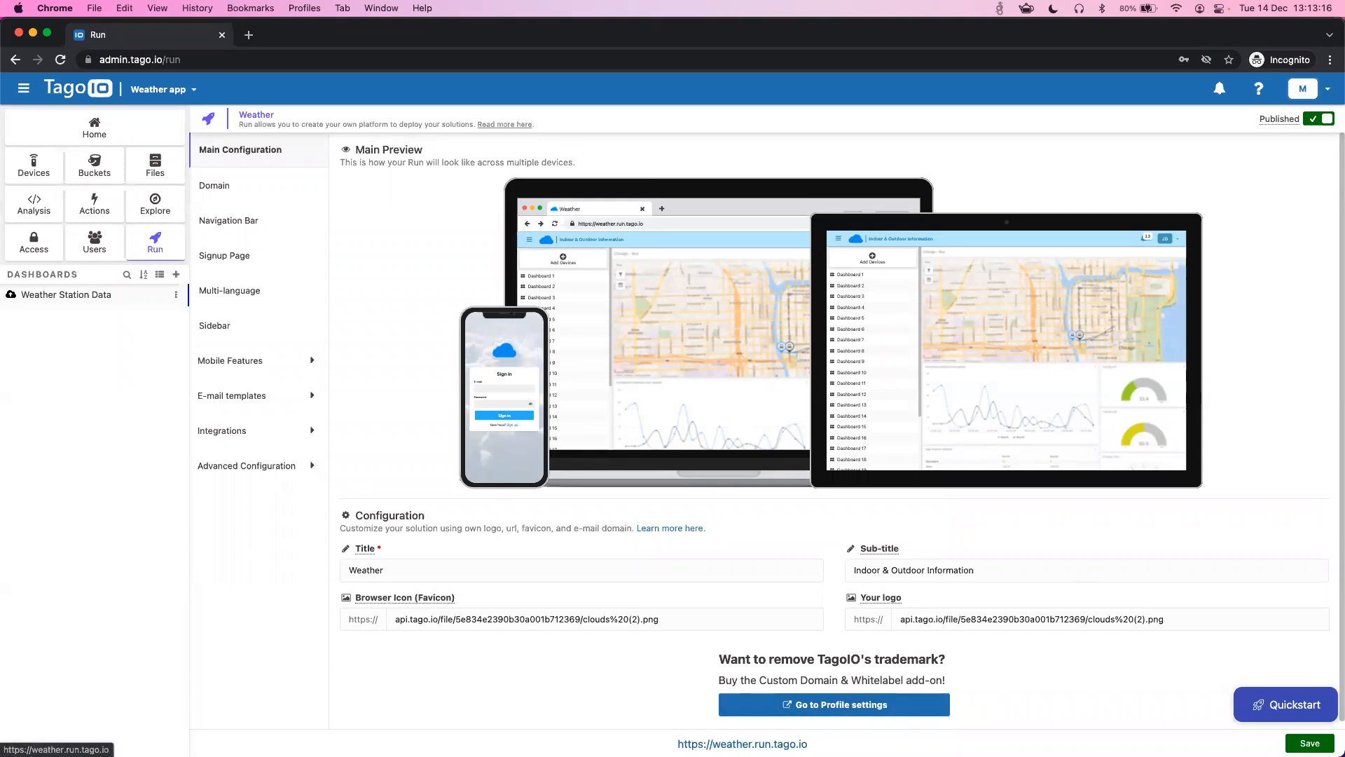
- Open the weather.run.tago.io portal's sign-in page in a new tab
{"action": "left_click", "coordinate": [743, 743]}
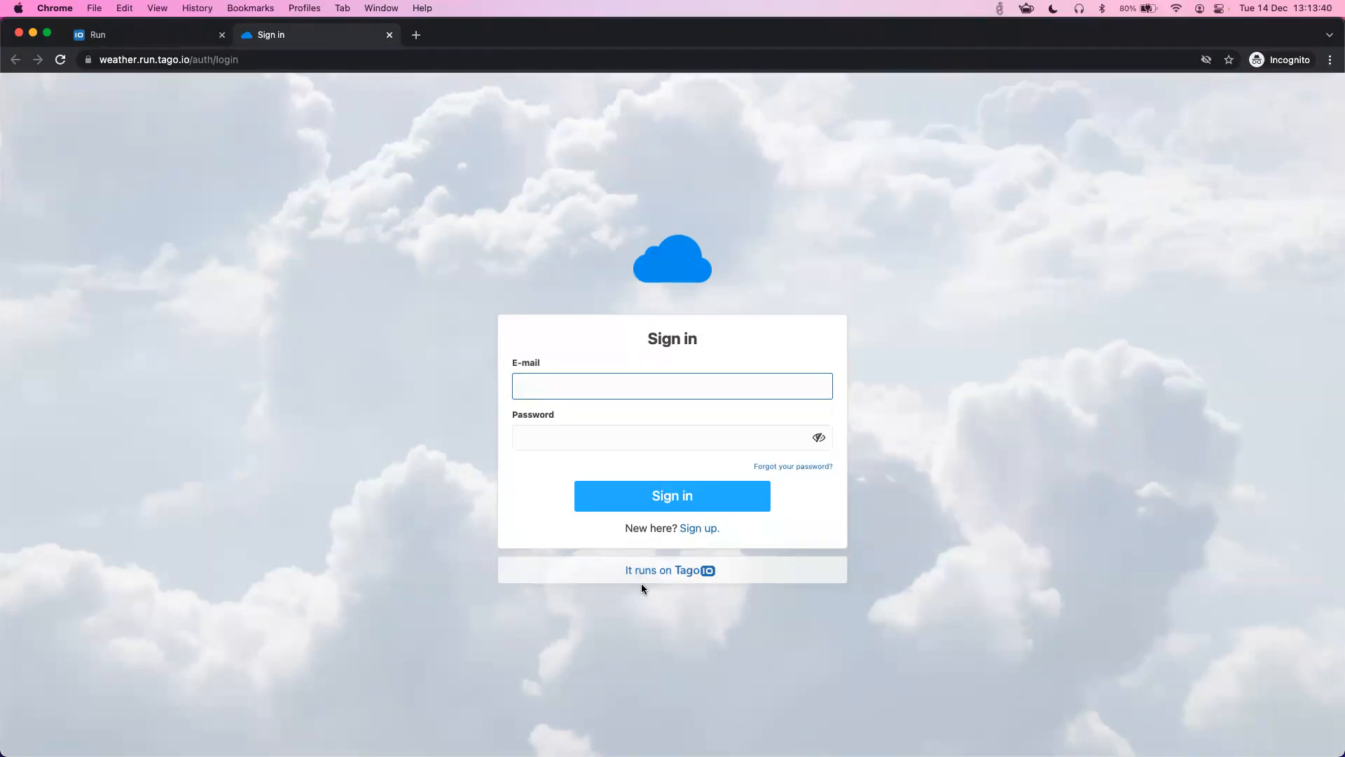
- Switch the Weather portal from its sign-in page to the new-user sign-up form
{"action": "left_click", "coordinate": [140, 60]}
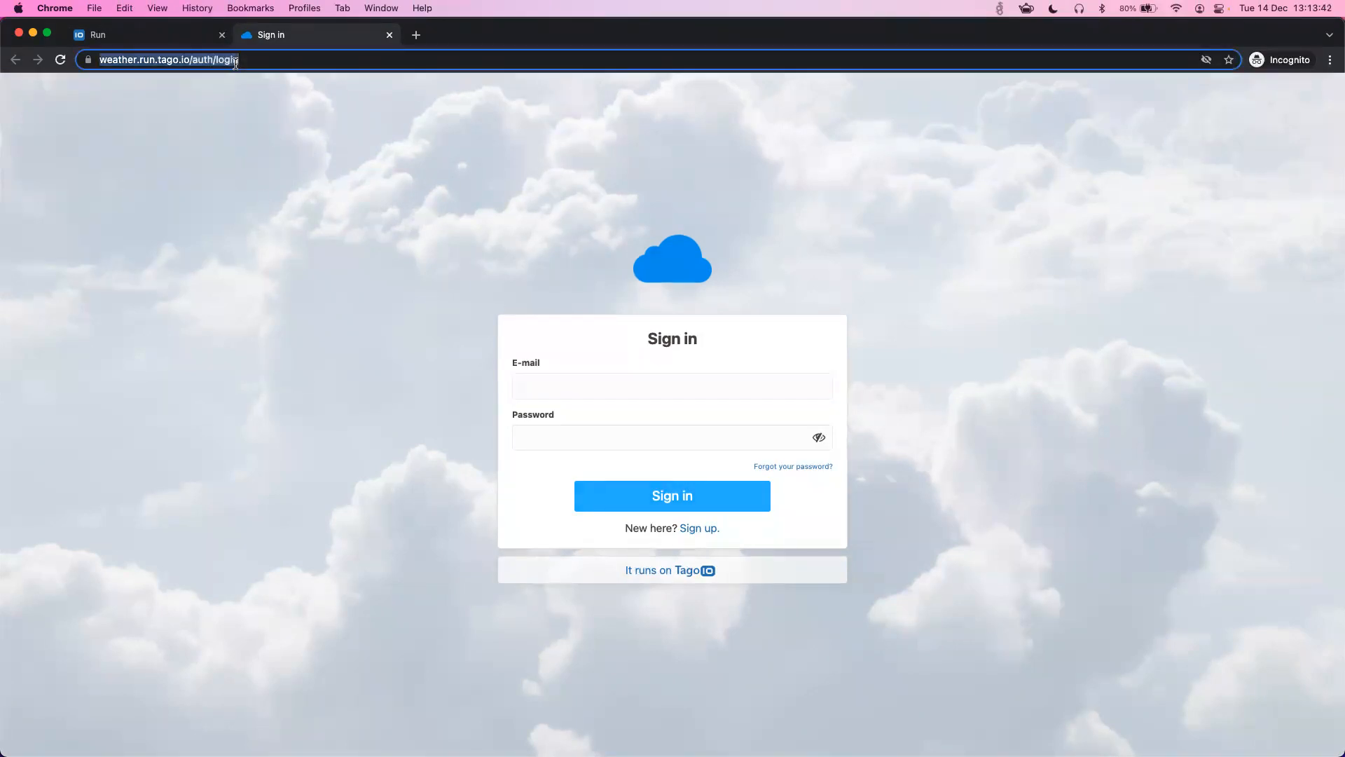
{"action": "left_click", "coordinate": [729, 342]}
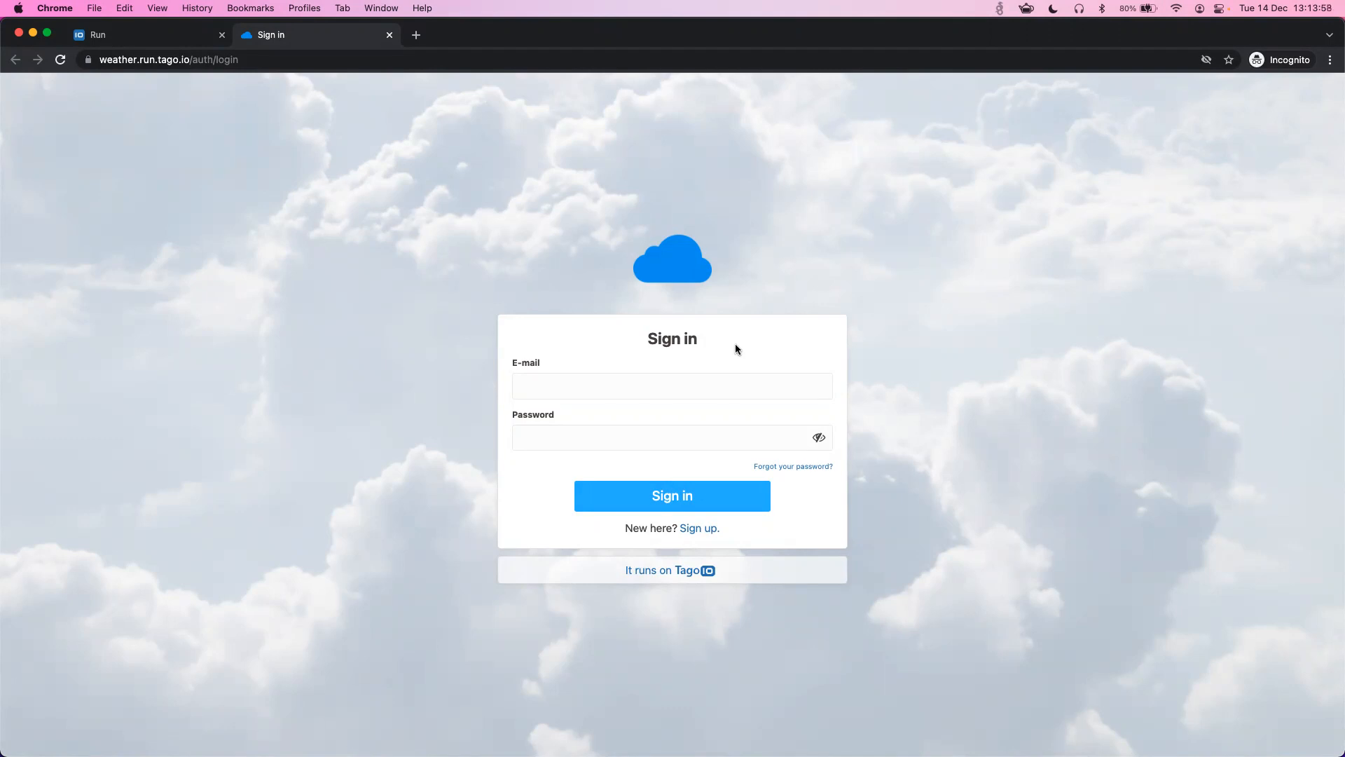
{"action": "left_click", "coordinate": [697, 536]}
- Sign up a new portal user with the user's first name, e-mail address and password
{"action": "left_click", "coordinate": [596, 377]}
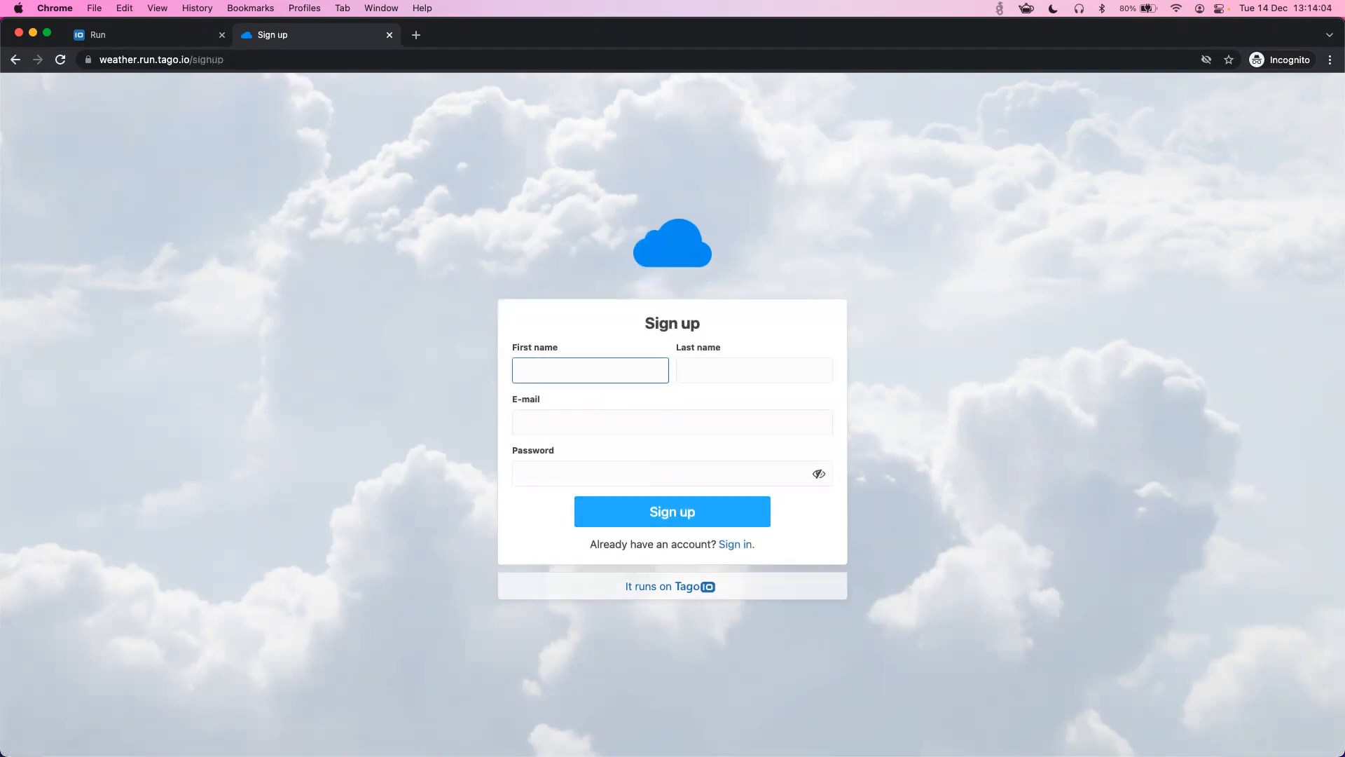
{"action": "type", "text": "Jake"}
{"action": "key", "text": "Tab"}
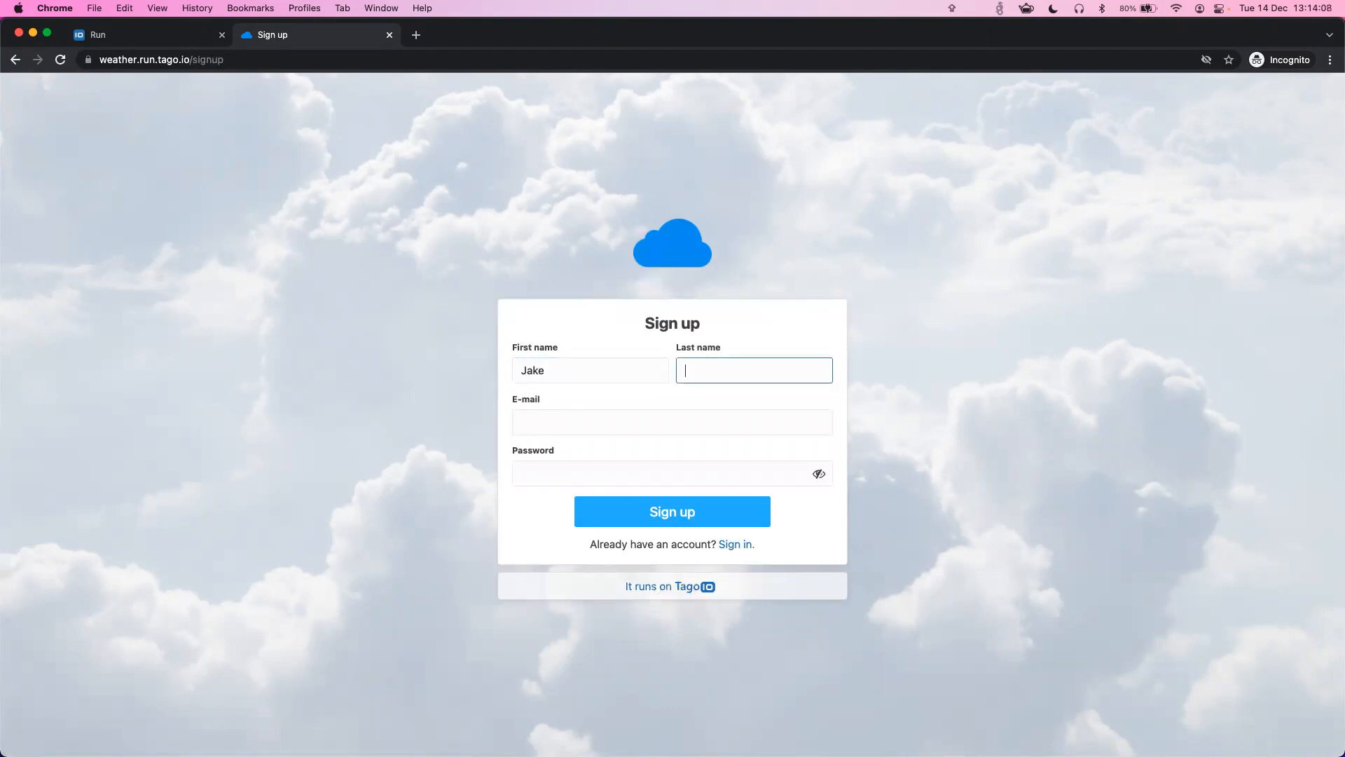
{"action": "type", "text": "Paul"}
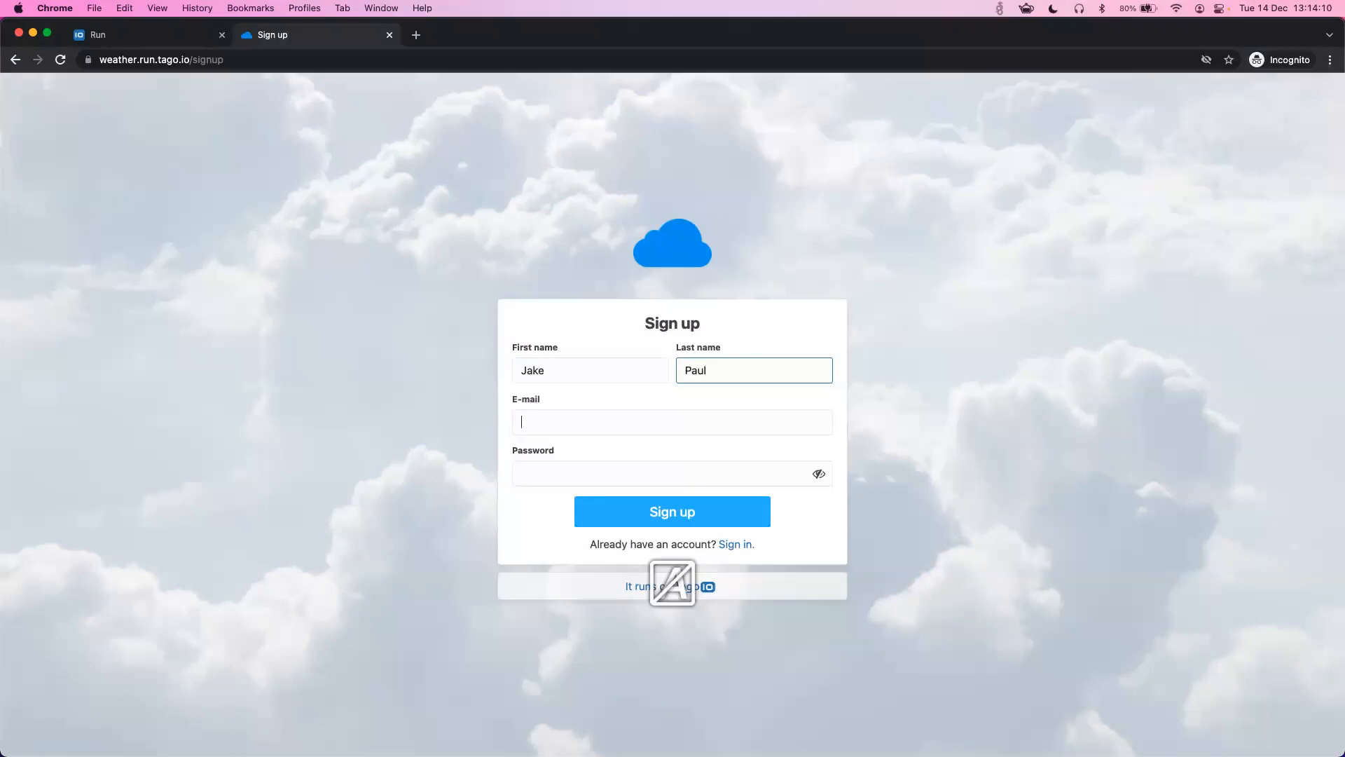
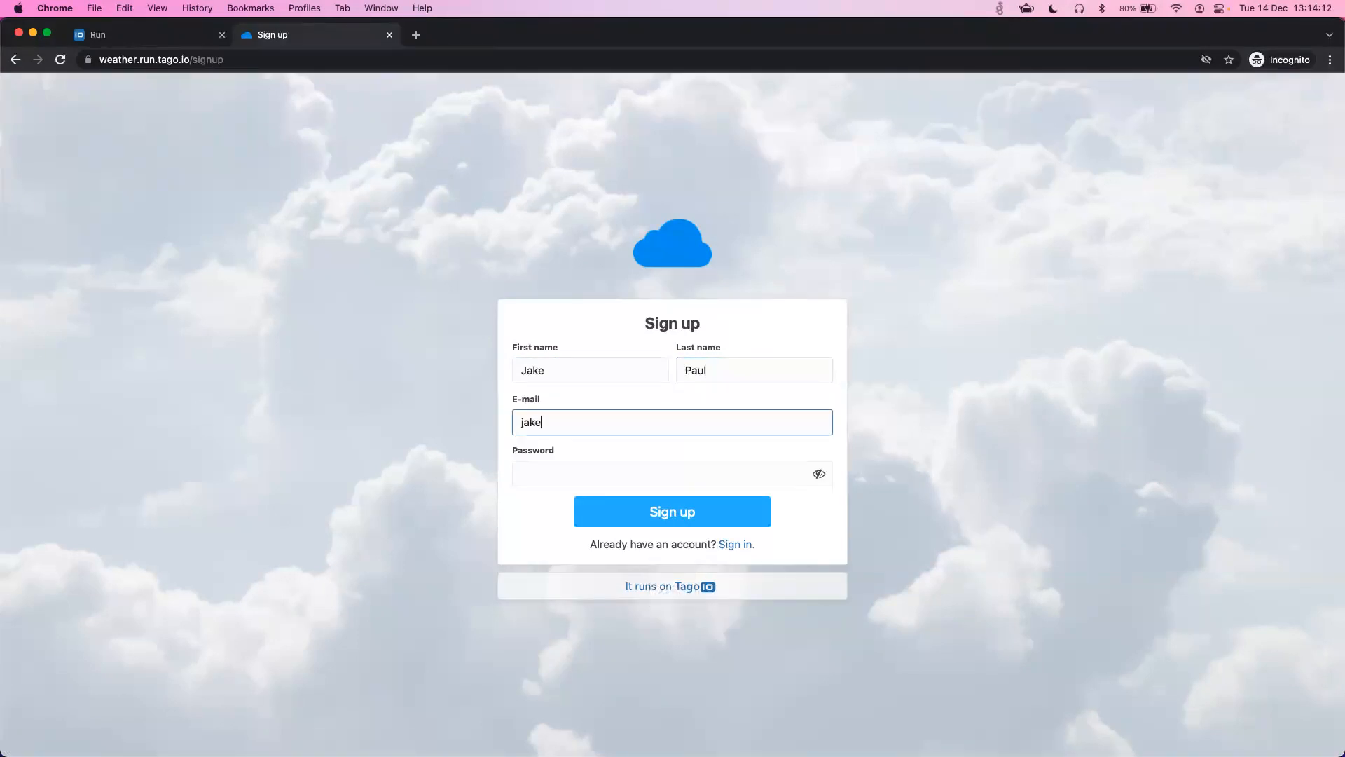
{"action": "left_click", "coordinate": [653, 462]}
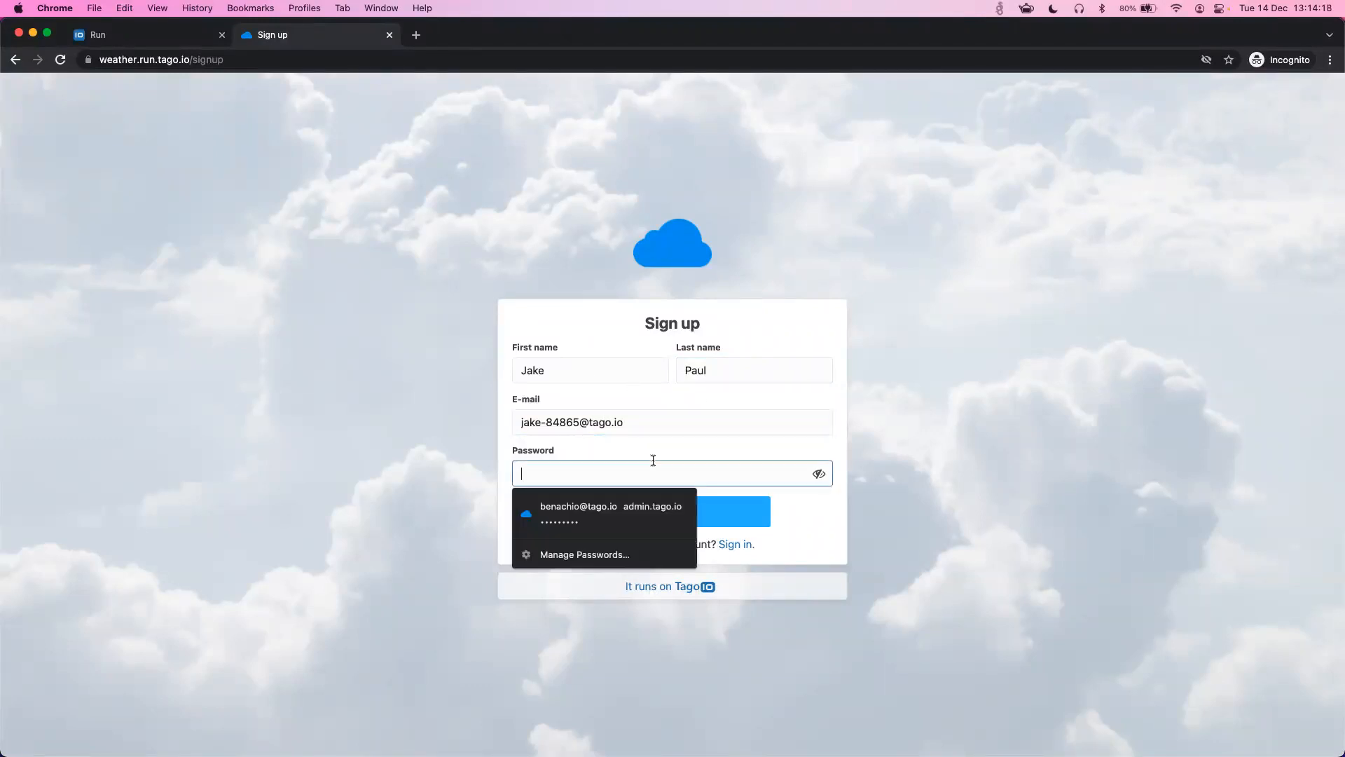
{"action": "type", "text": "•••••••••"}
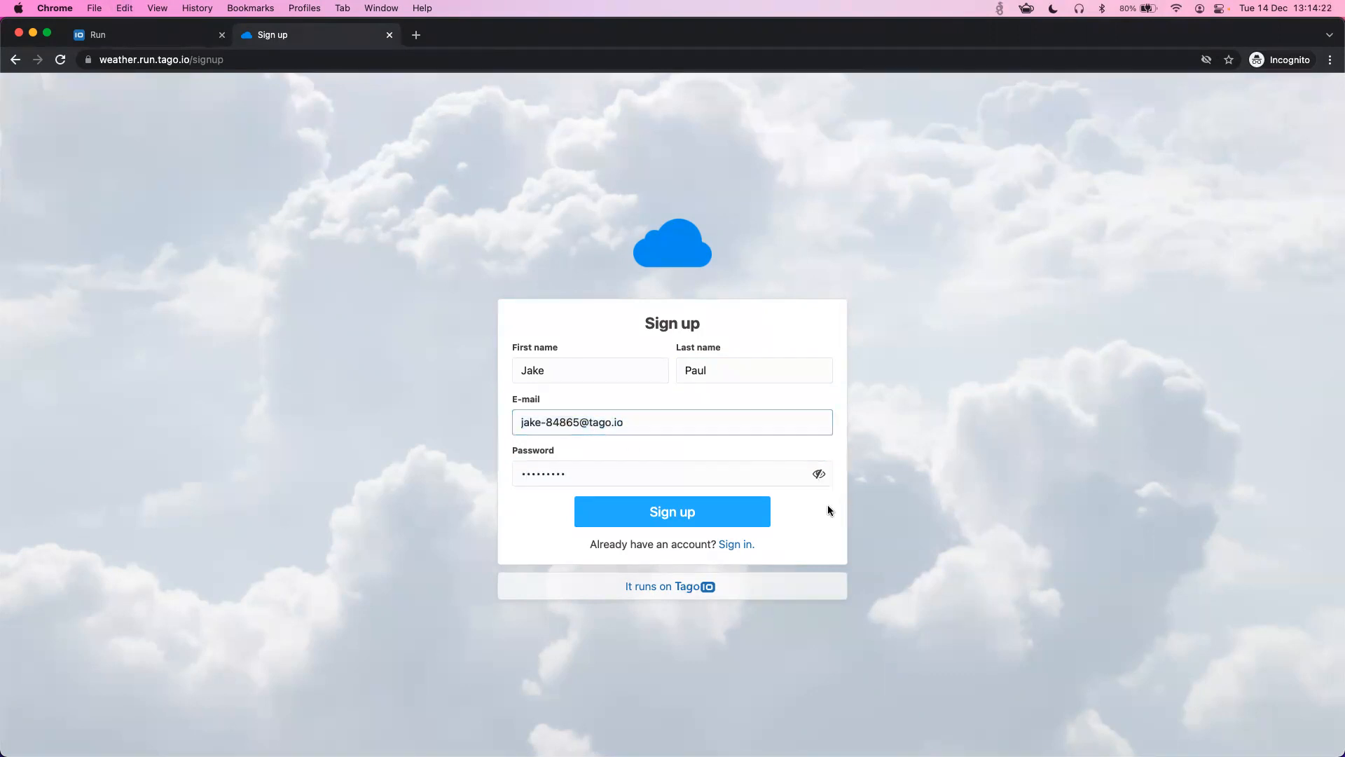
{"action": "left_click", "coordinate": [716, 507]}
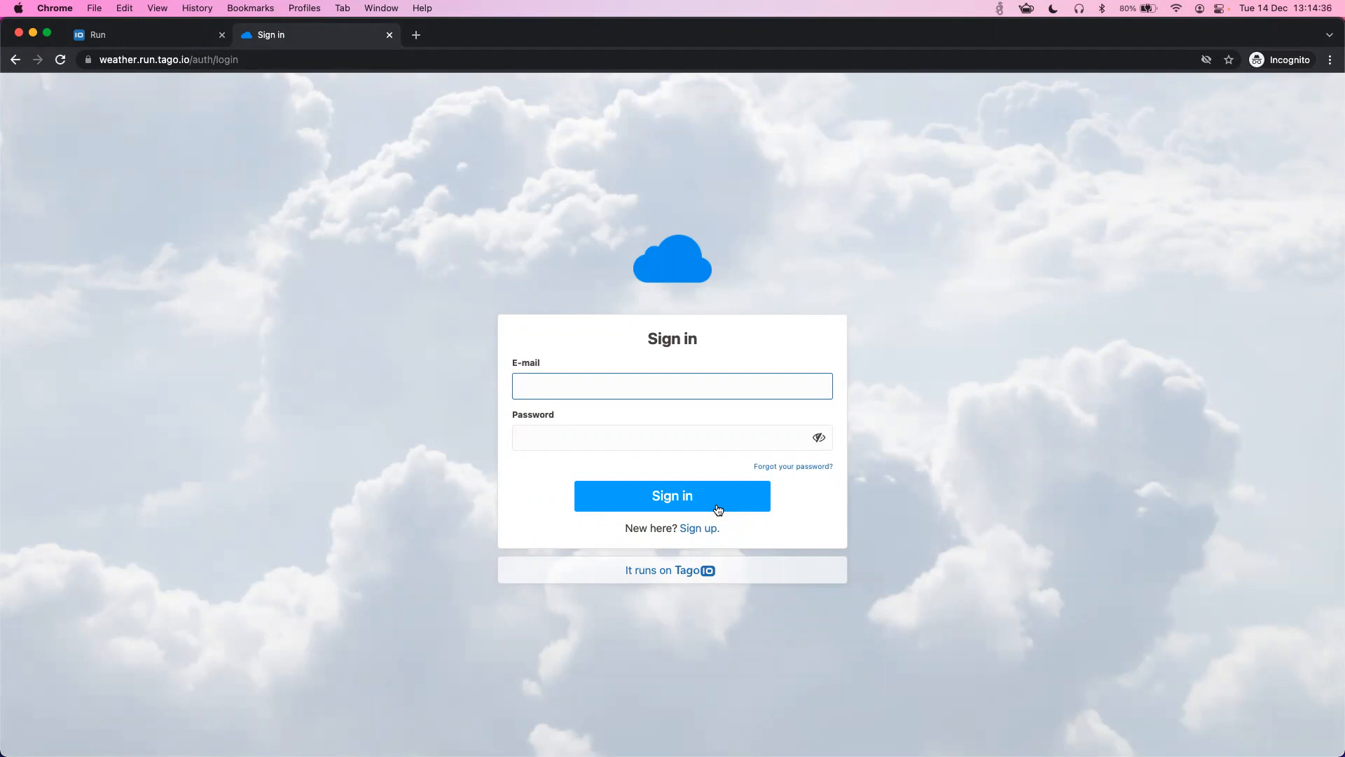
- In the Run Users list, set the newly registered user to Active and save
{"action": "left_click", "coordinate": [161, 44]}
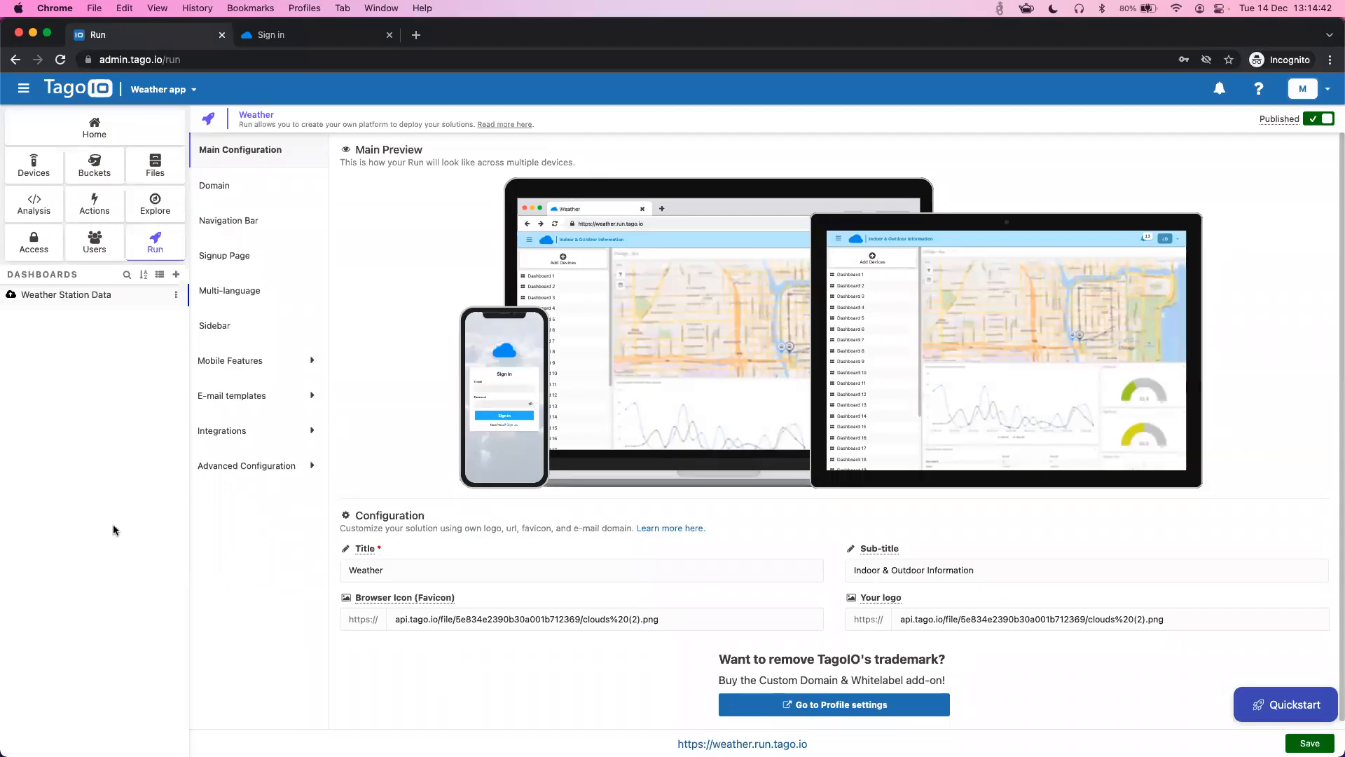
{"action": "left_click", "coordinate": [99, 249]}
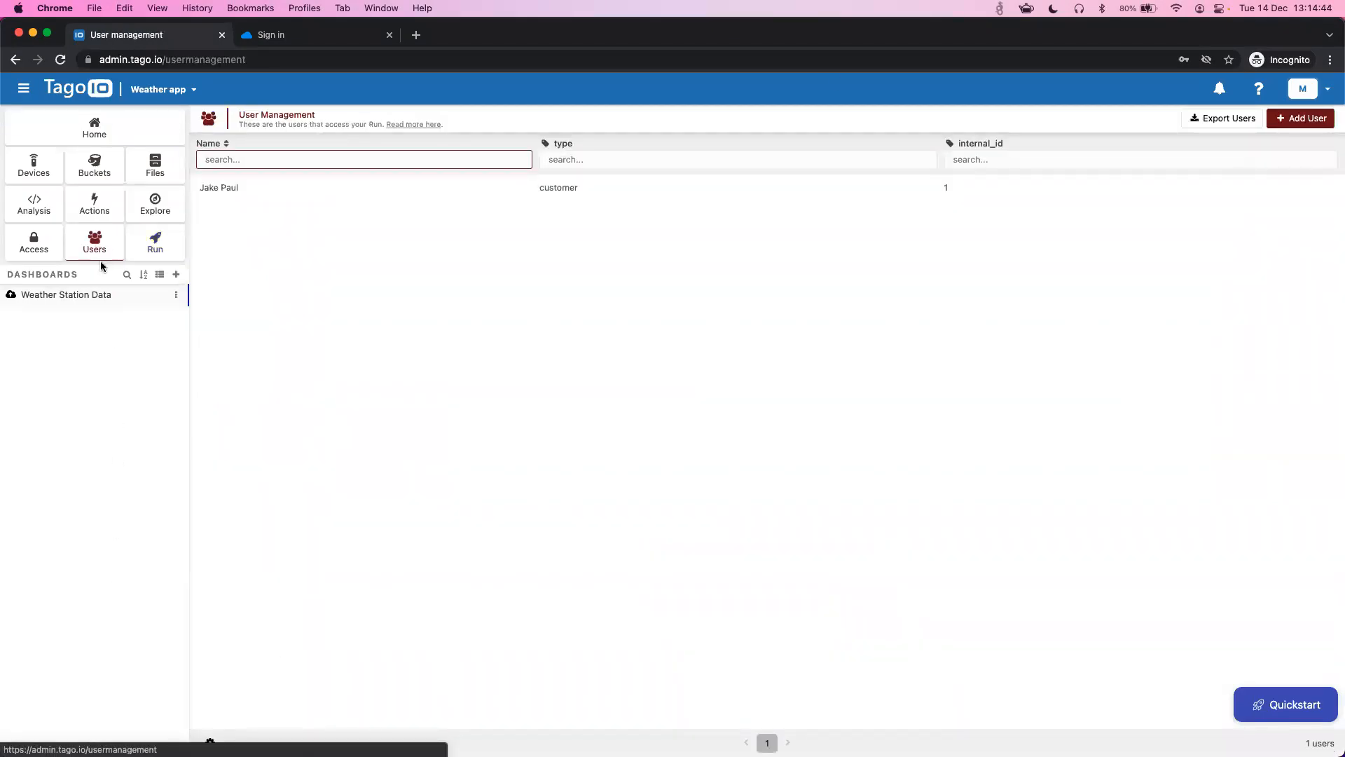
{"action": "left_click", "coordinate": [224, 192]}
{"action": "left_click", "coordinate": [1305, 123]}
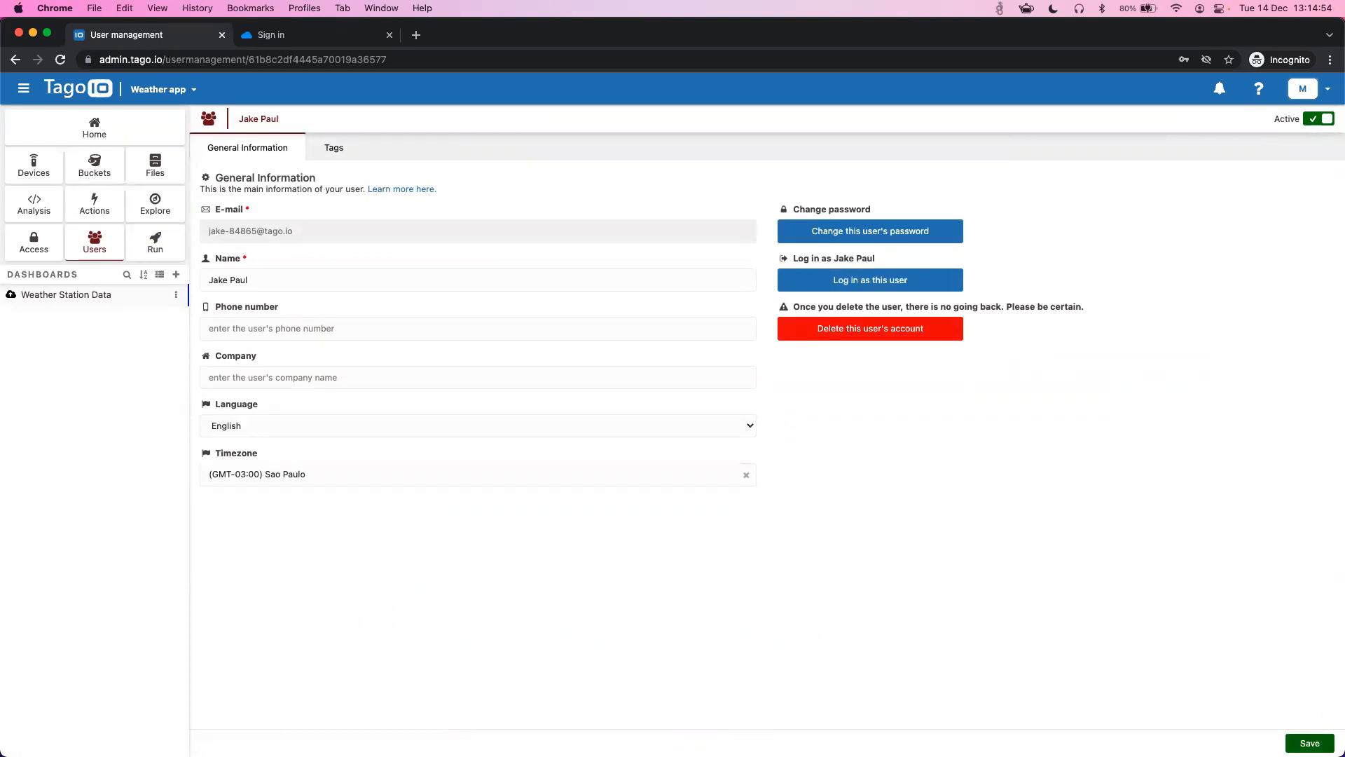
{"action": "left_click", "coordinate": [1309, 743]}
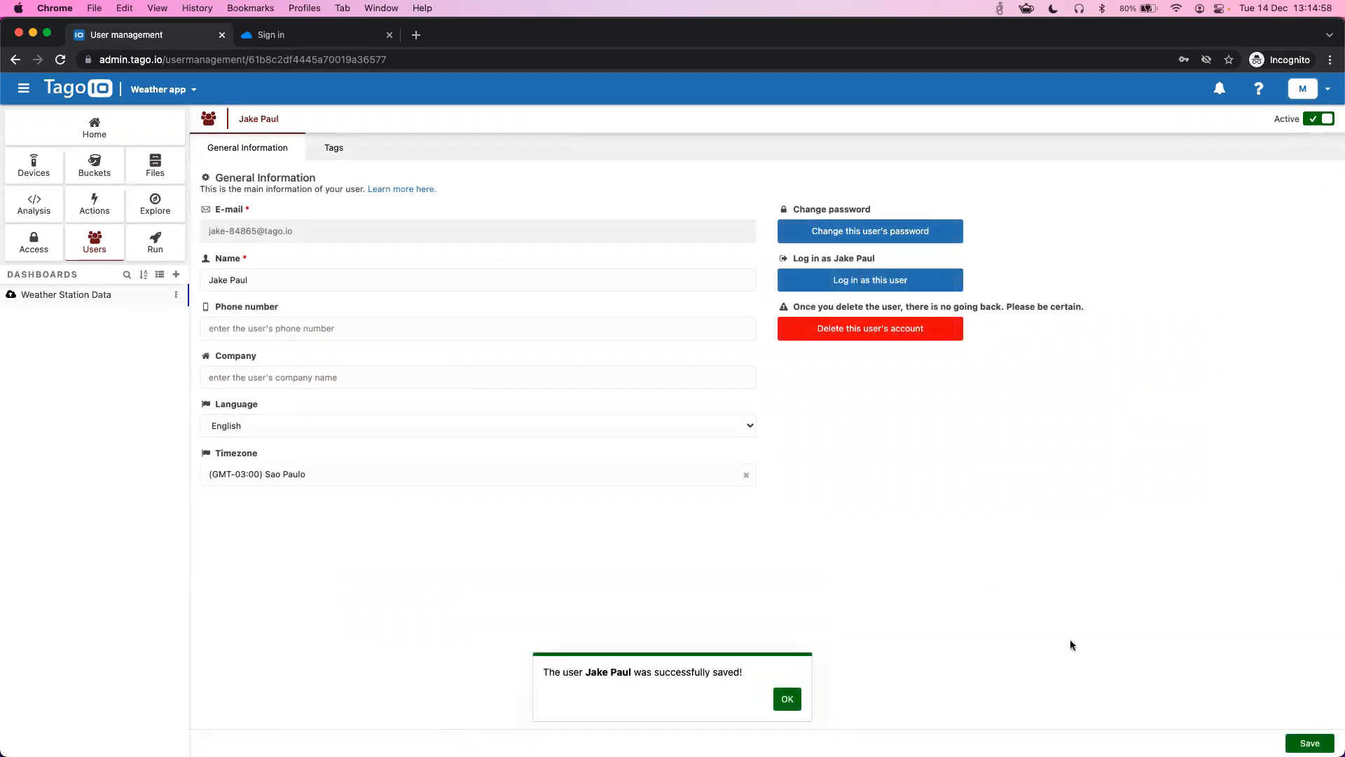
{"action": "left_click", "coordinate": [799, 706]}
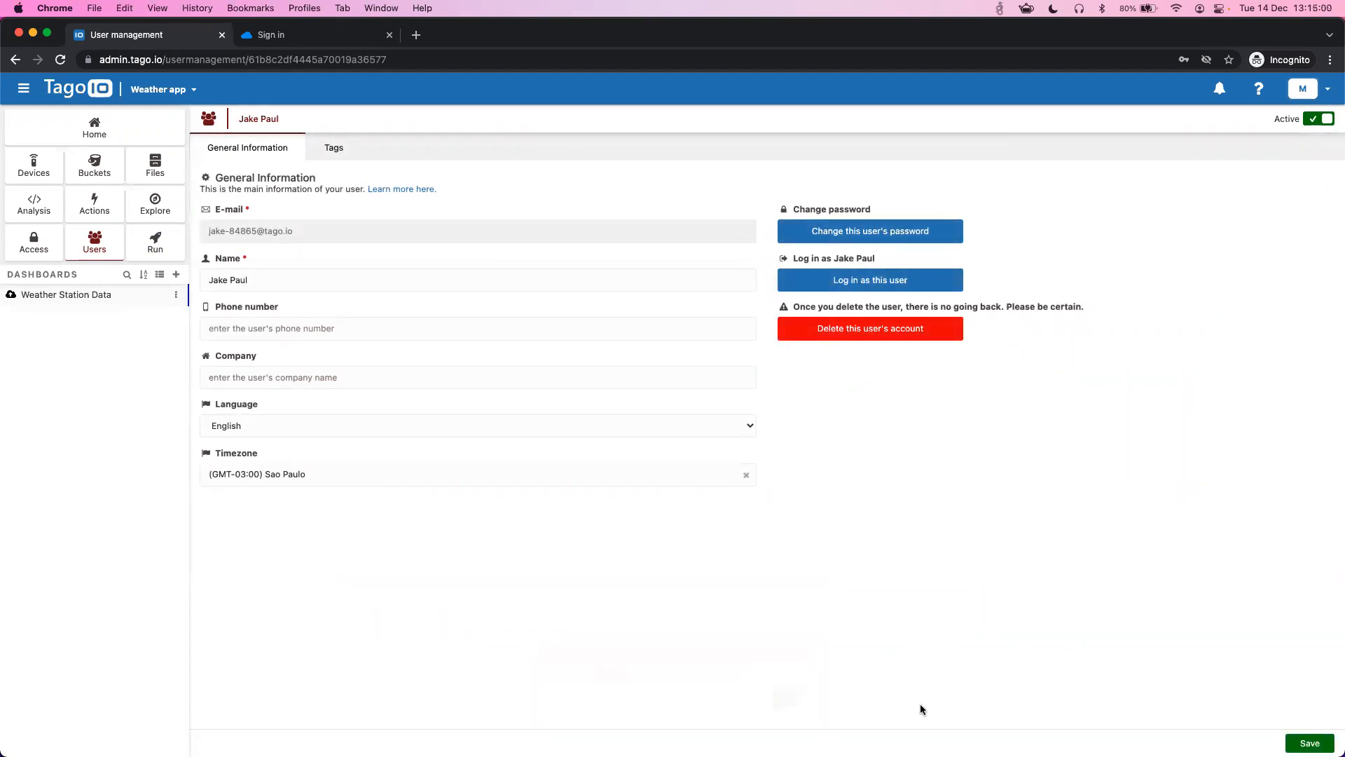
- Sign in to the Weather portal with the new user's e-mail and password
{"action": "left_click", "coordinate": [329, 34]}
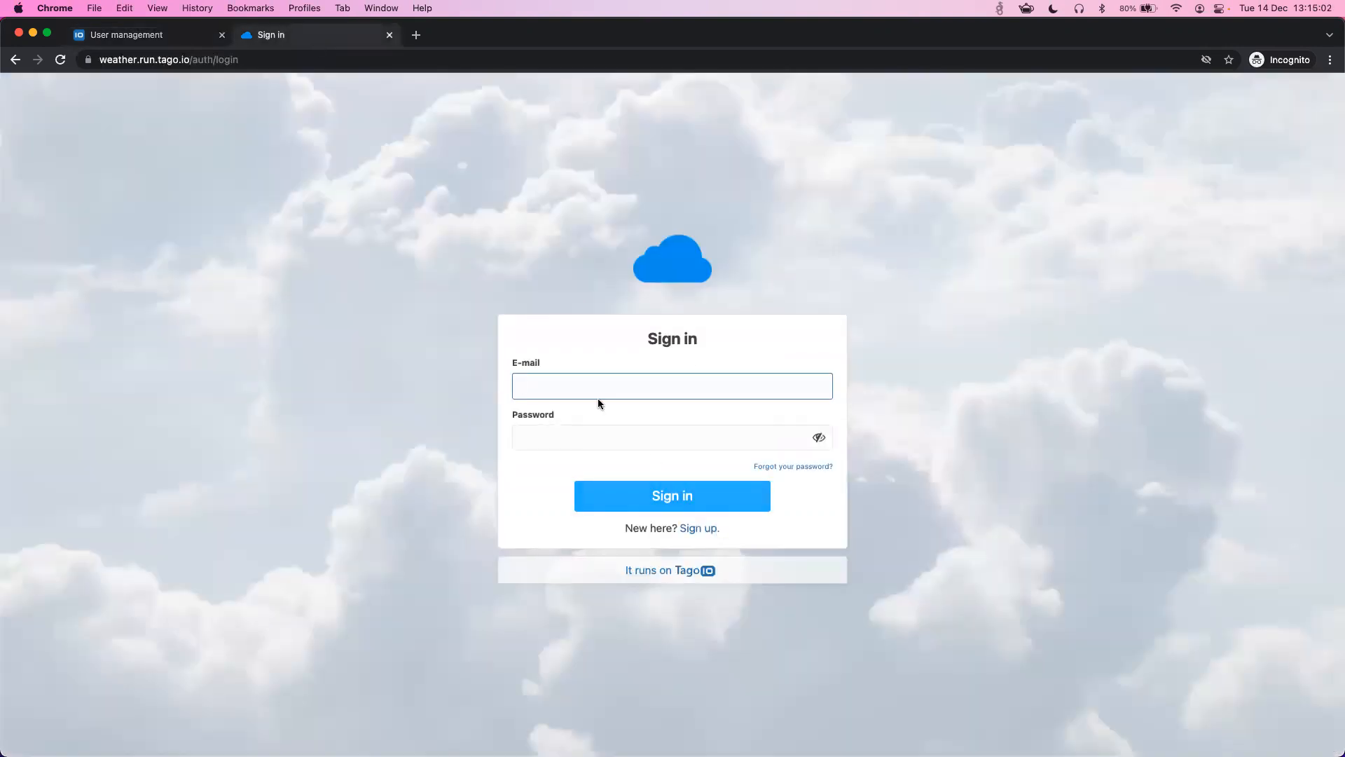
{"action": "key", "text": "super+v"}
{"action": "key", "text": "Tab"}
{"action": "type", "text": "•••••••••"}
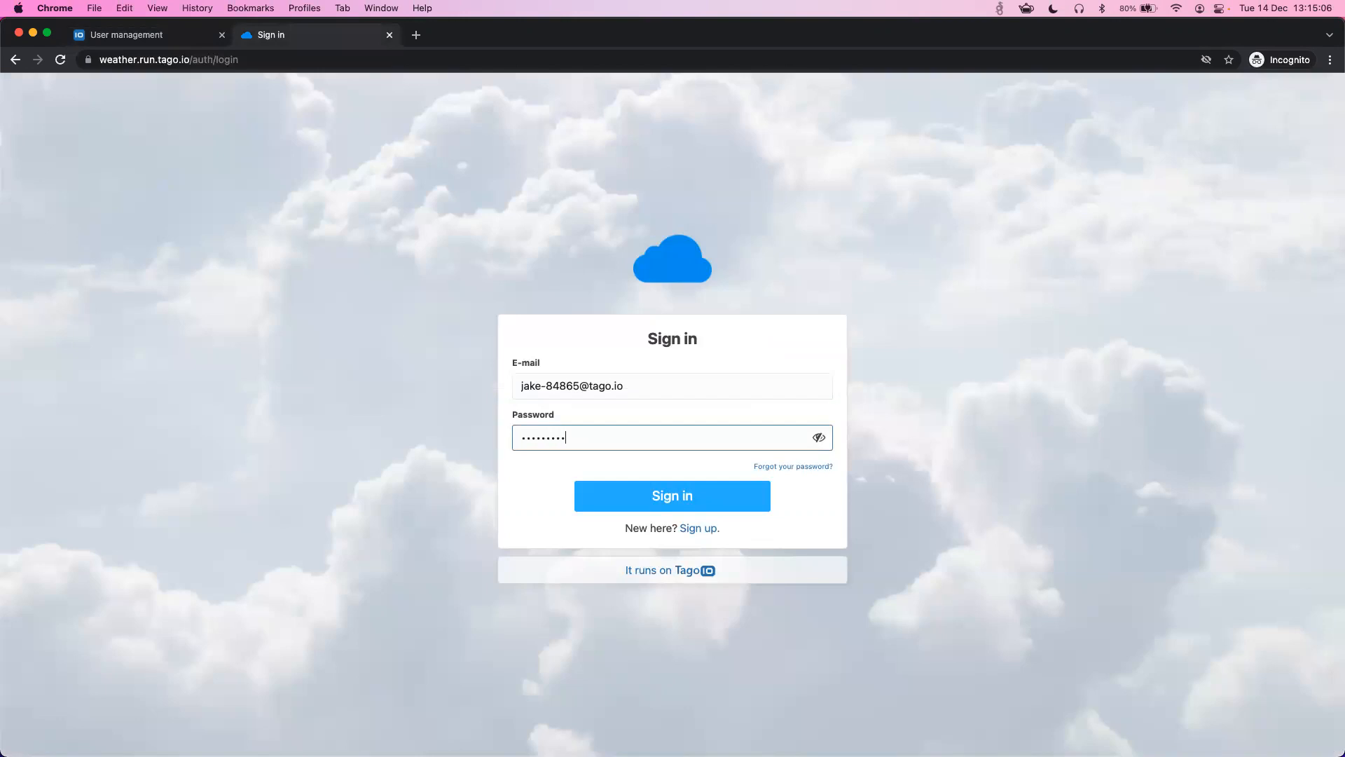
{"action": "left_click", "coordinate": [604, 489]}
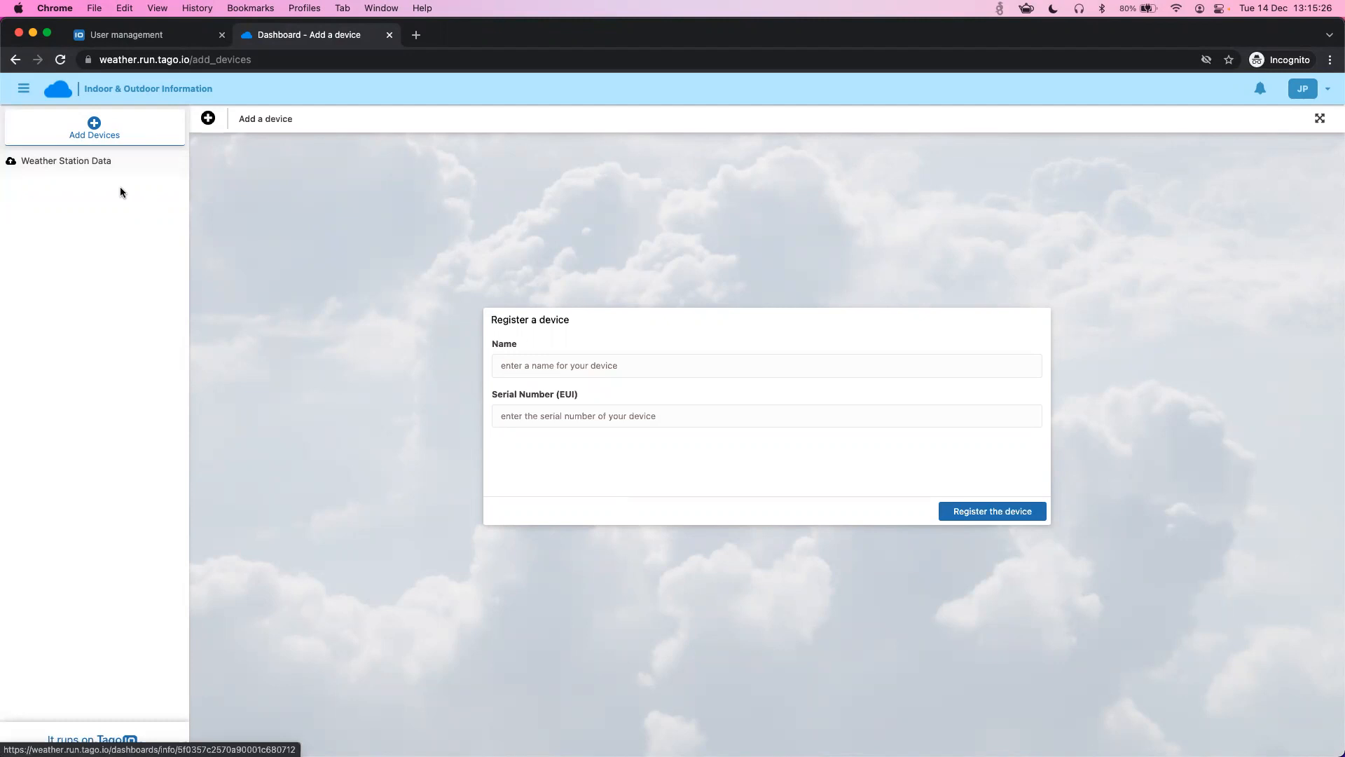
- Open the portal's Weather Station Data dashboard, whose widgets show No Weather Station selected
{"action": "left_click", "coordinate": [66, 165]}
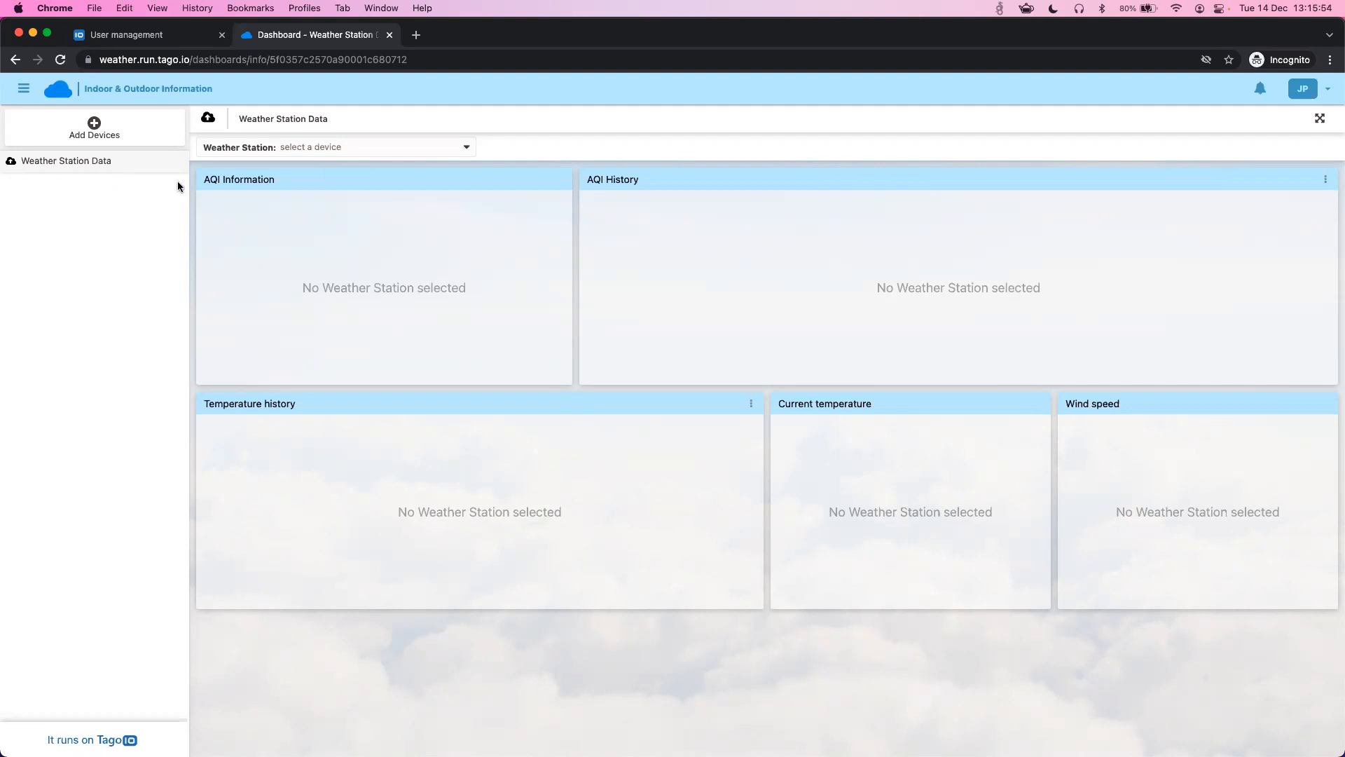
- Register a device named 'Weather Station 1' with serial number (EUI) 12354684
{"action": "left_click", "coordinate": [100, 141]}
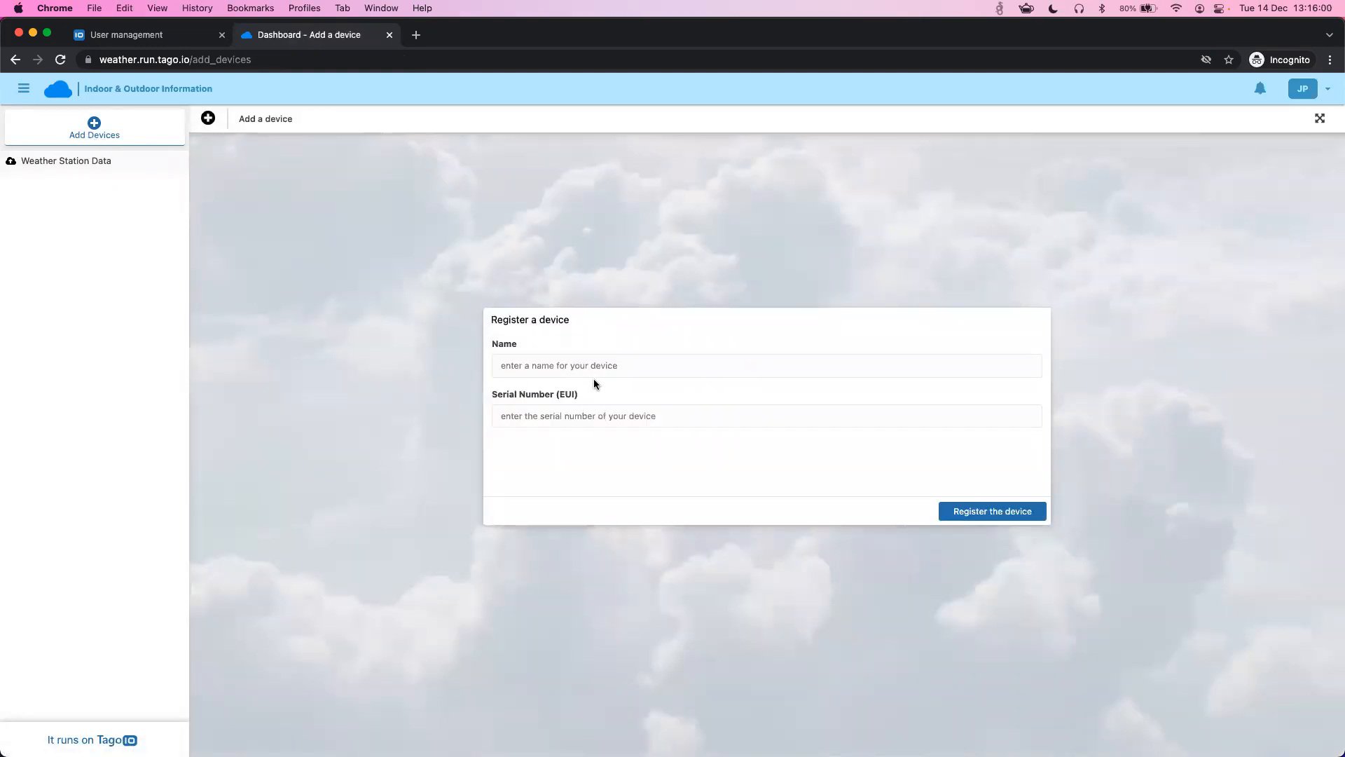
{"action": "left_click", "coordinate": [594, 371]}
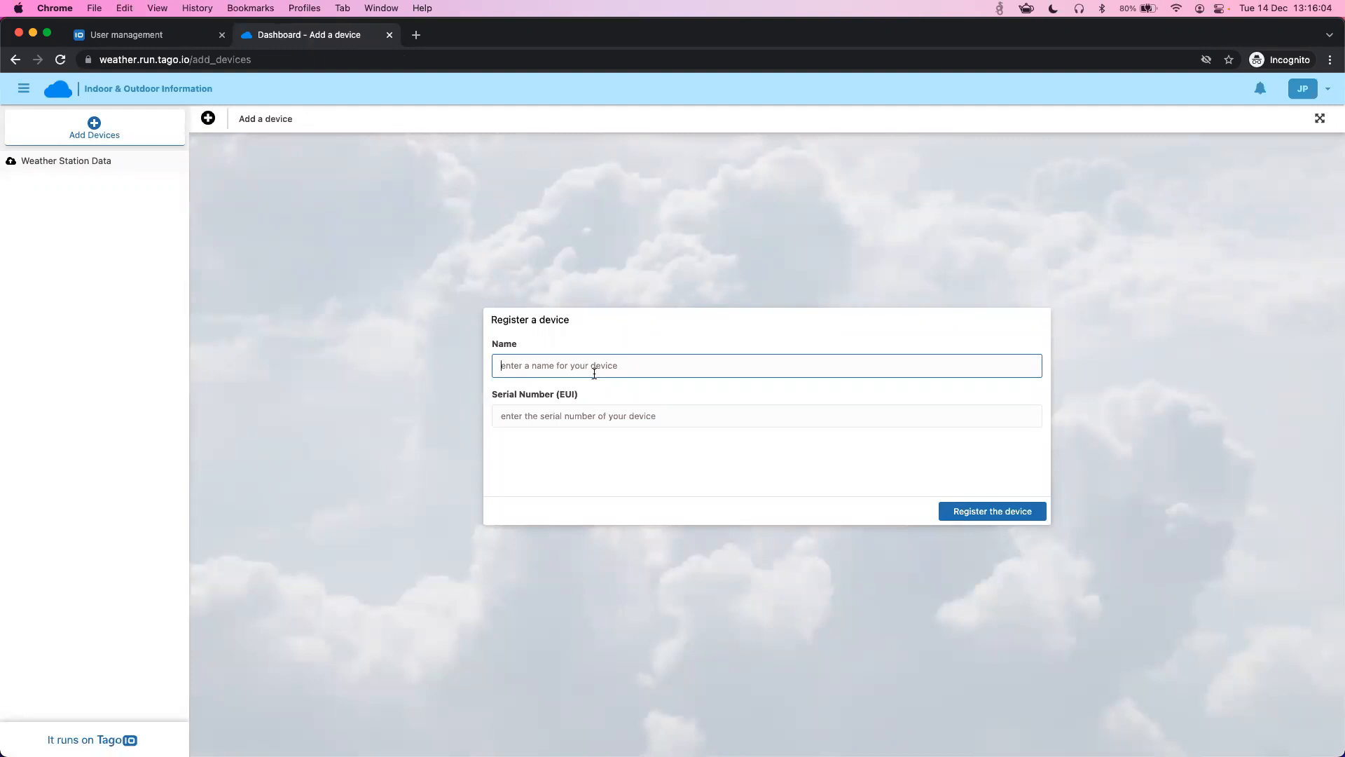
{"action": "type", "text": "Weather Station 1"}
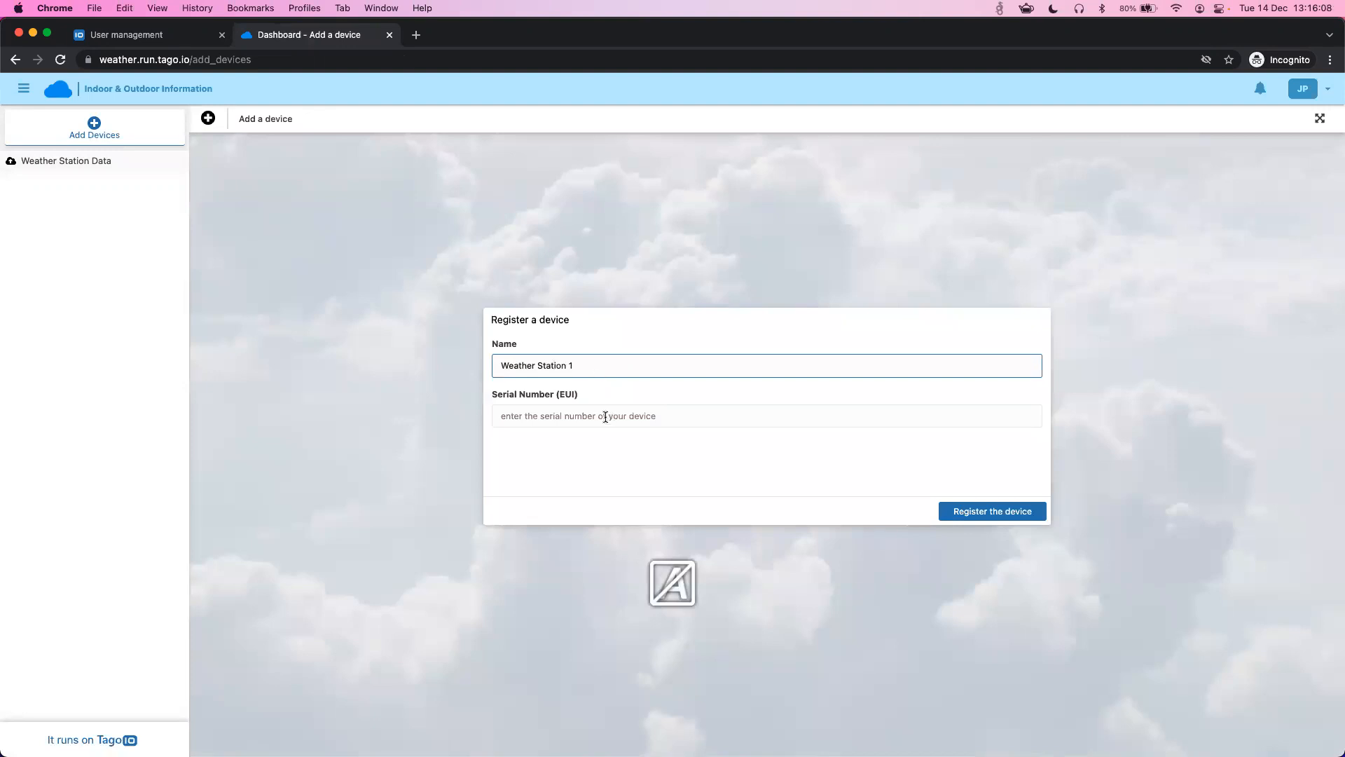
{"action": "left_click", "coordinate": [604, 416]}
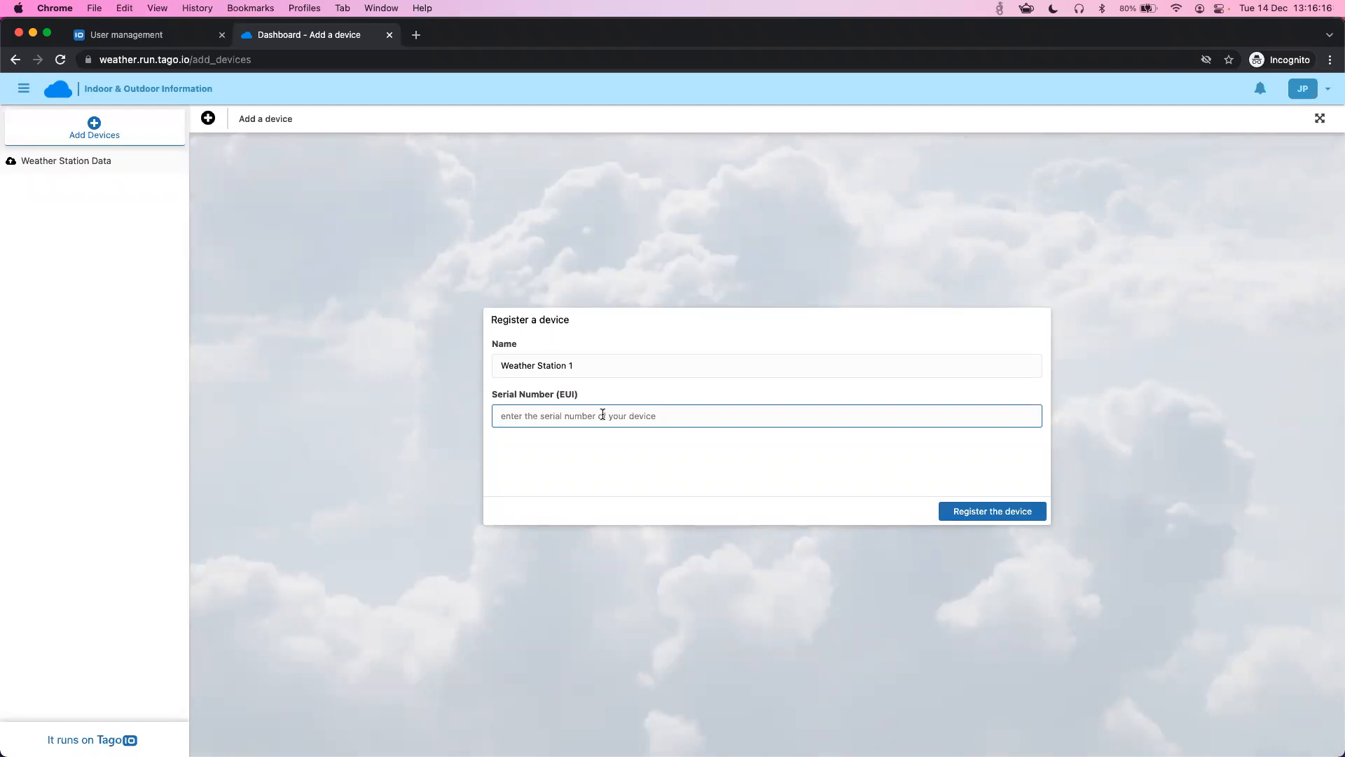
{"action": "type", "text": "12354684"}
{"action": "left_click", "coordinate": [949, 512]}
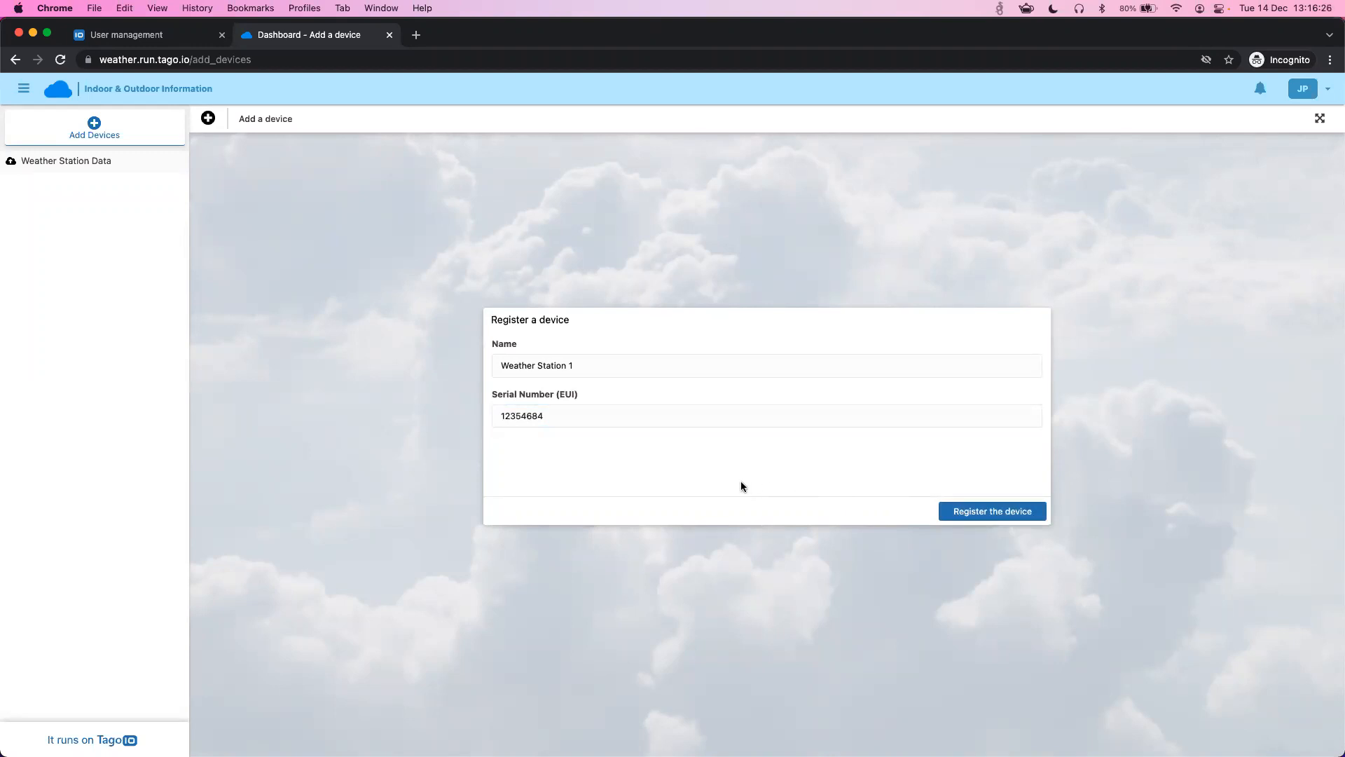
- View Weather Station 1's readings (AQI 25 µg/m3, 68 F, 12 mp/h) and list the available stations
{"action": "left_click", "coordinate": [46, 165]}
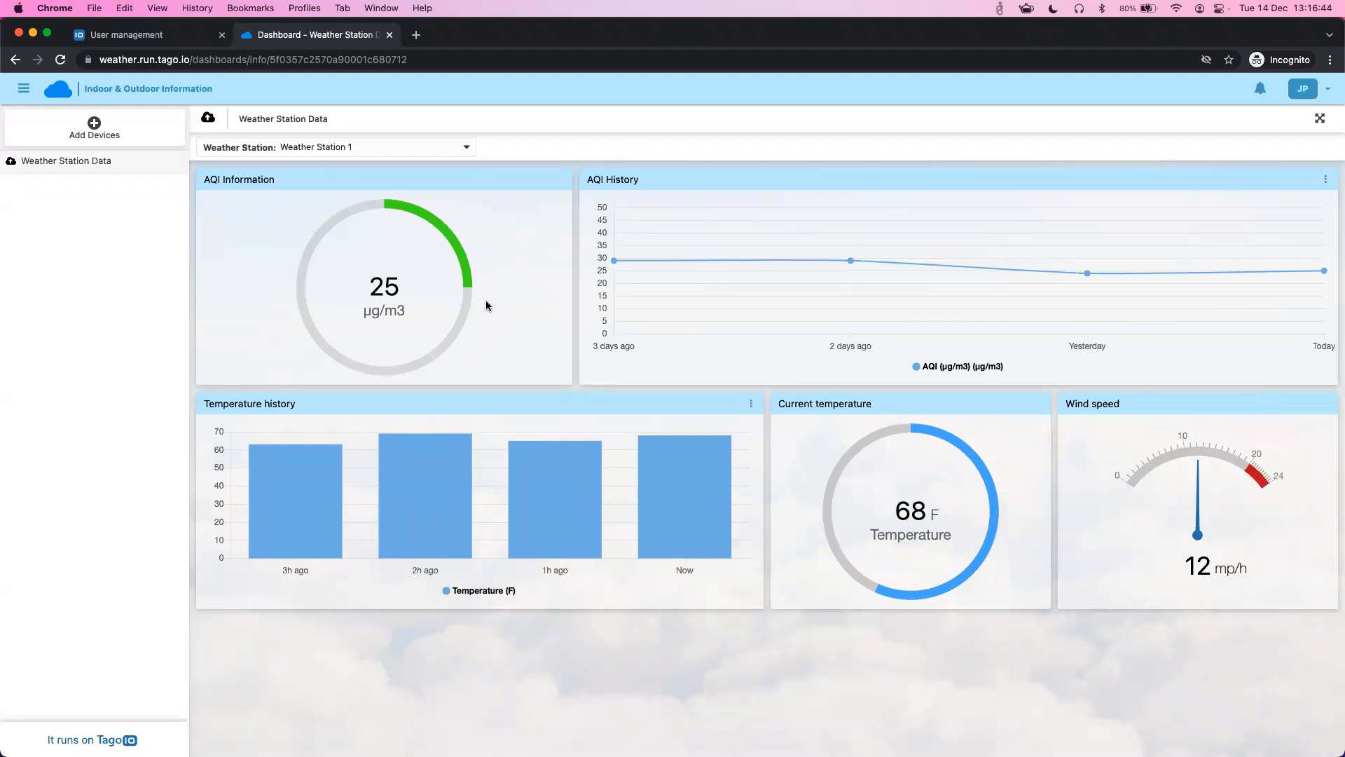
{"action": "mouse_move", "coordinate": [612, 278]}
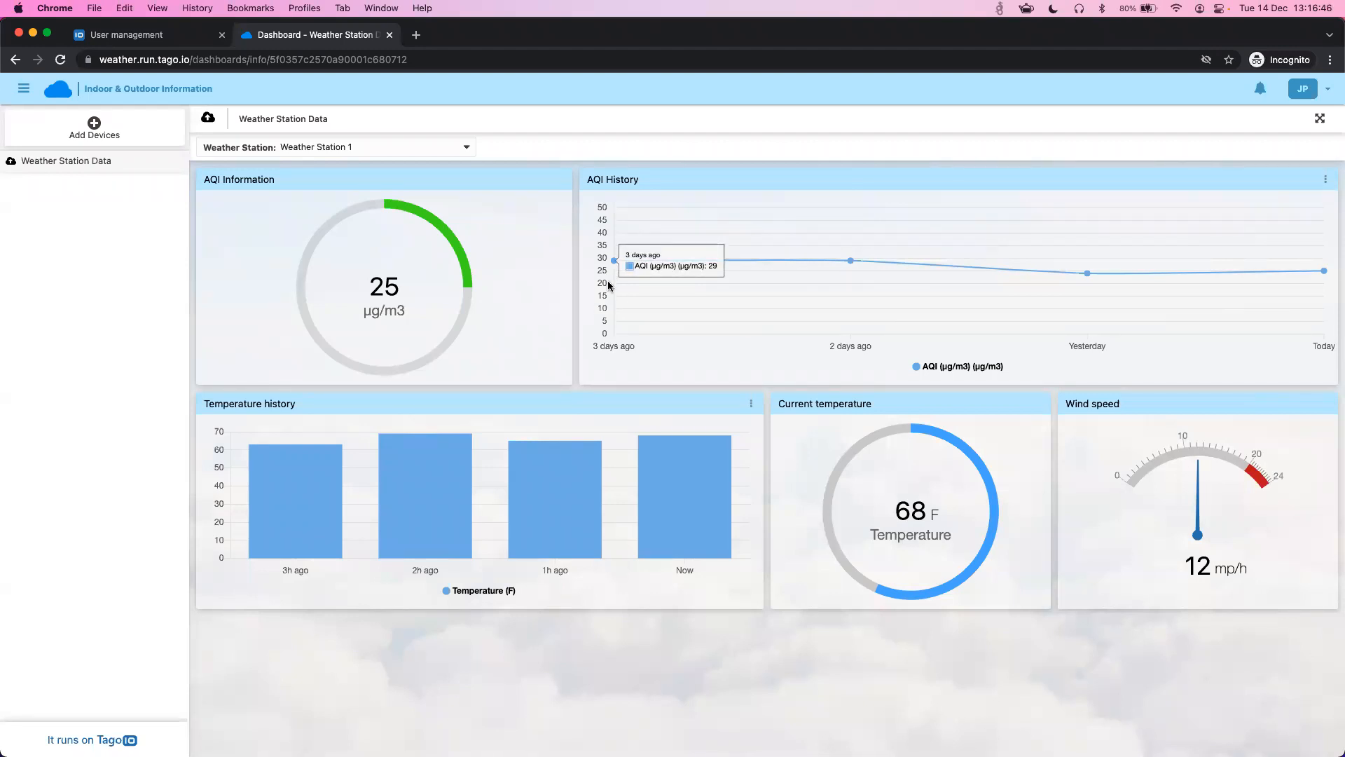
{"action": "mouse_move", "coordinate": [1255, 294]}
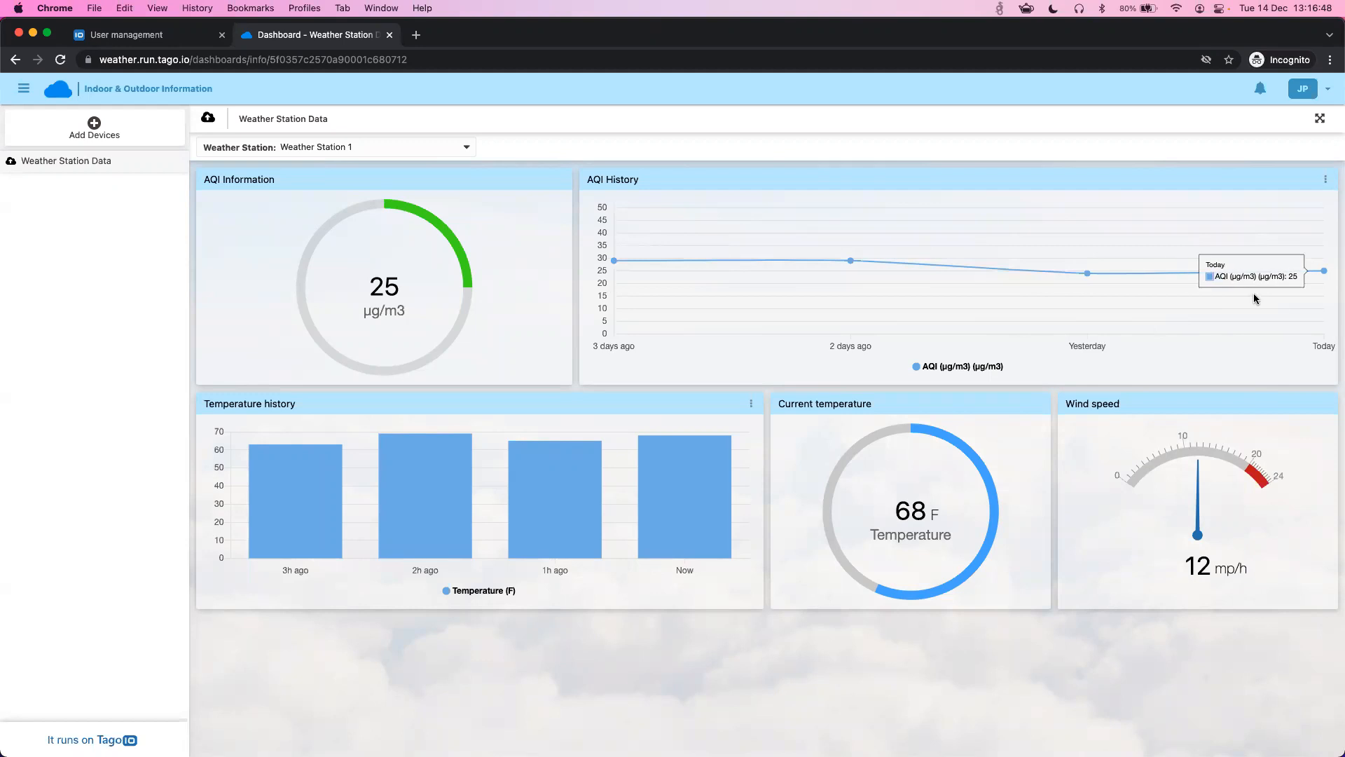
{"action": "mouse_move", "coordinate": [1191, 300]}
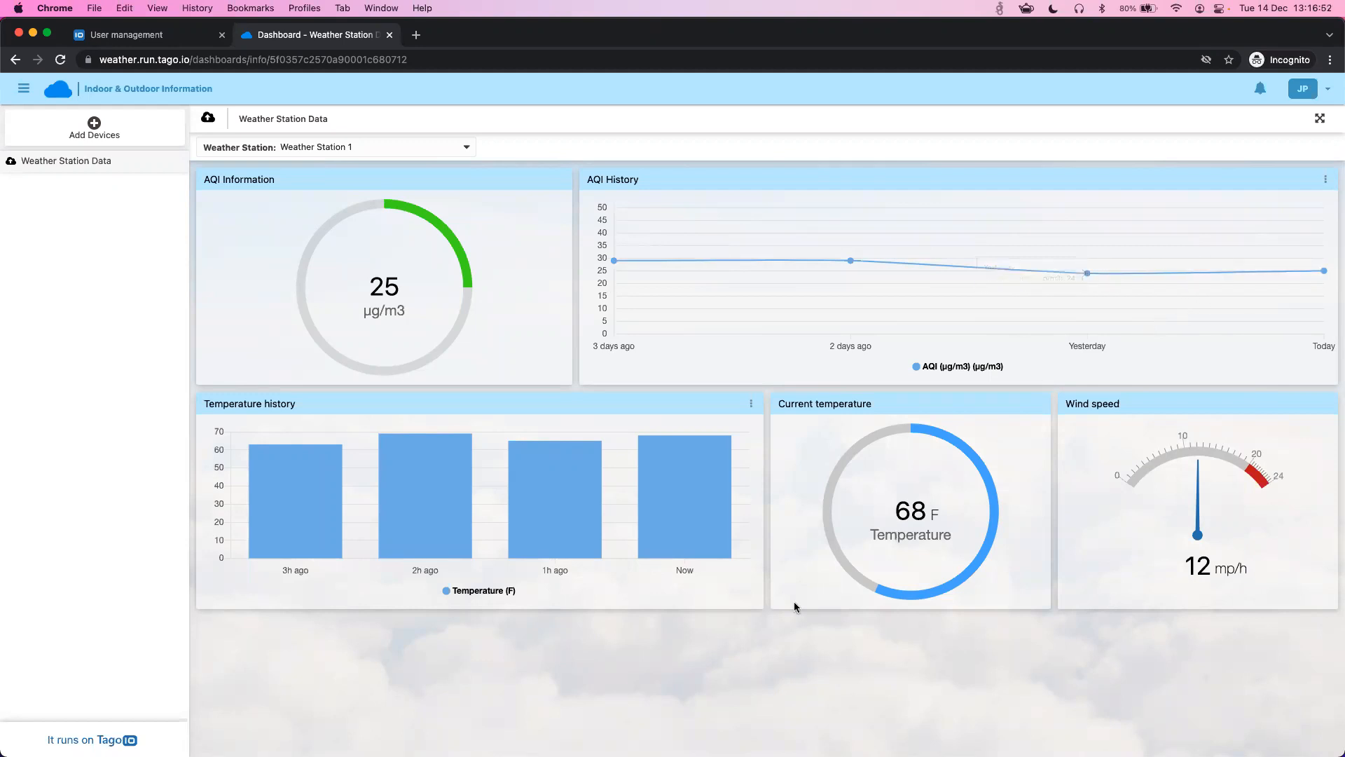
{"action": "mouse_move", "coordinate": [292, 535]}
{"action": "left_click", "coordinate": [374, 145]}
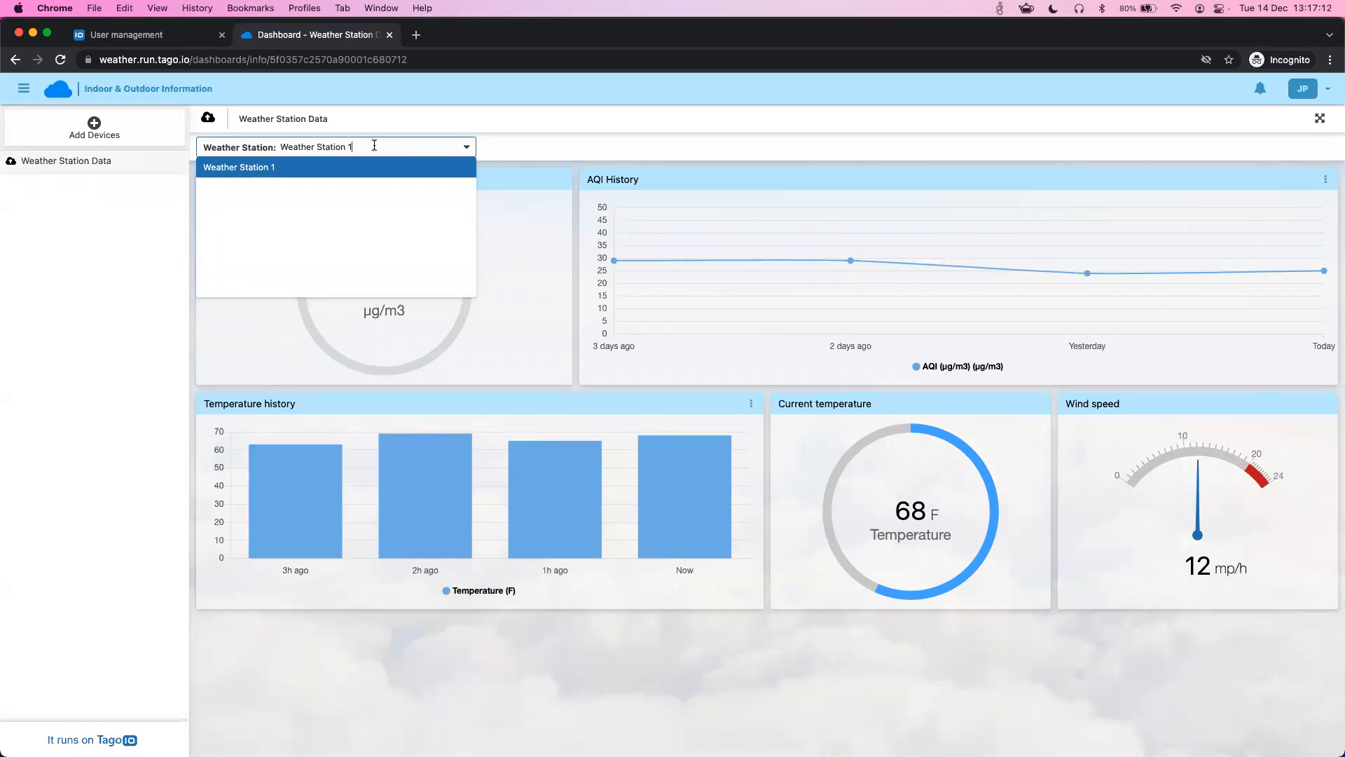
- Show Weather Station 1 (AQI 25 µg/m3, 68 F, 12 mp/h) on the admin's Weather Station Data dashboard
{"action": "left_click", "coordinate": [144, 36]}
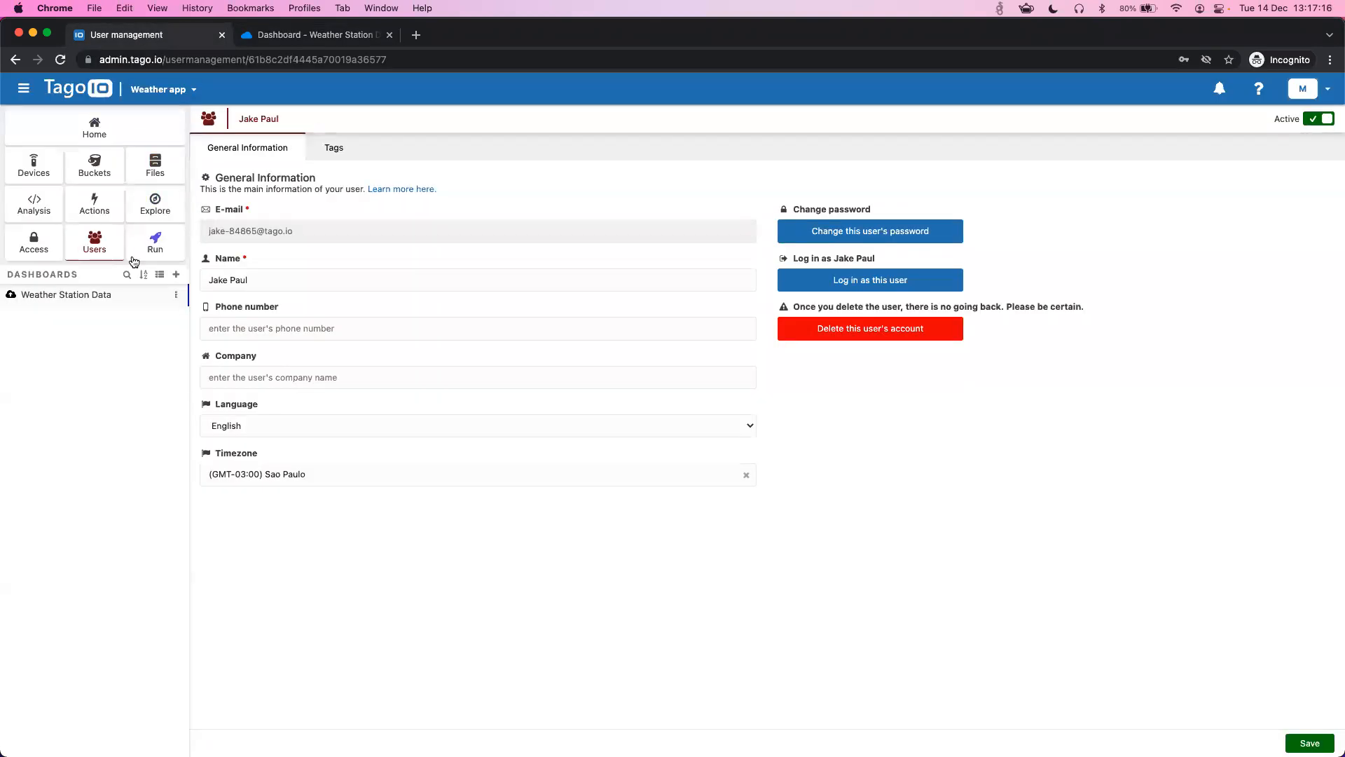
{"action": "left_click", "coordinate": [71, 300]}
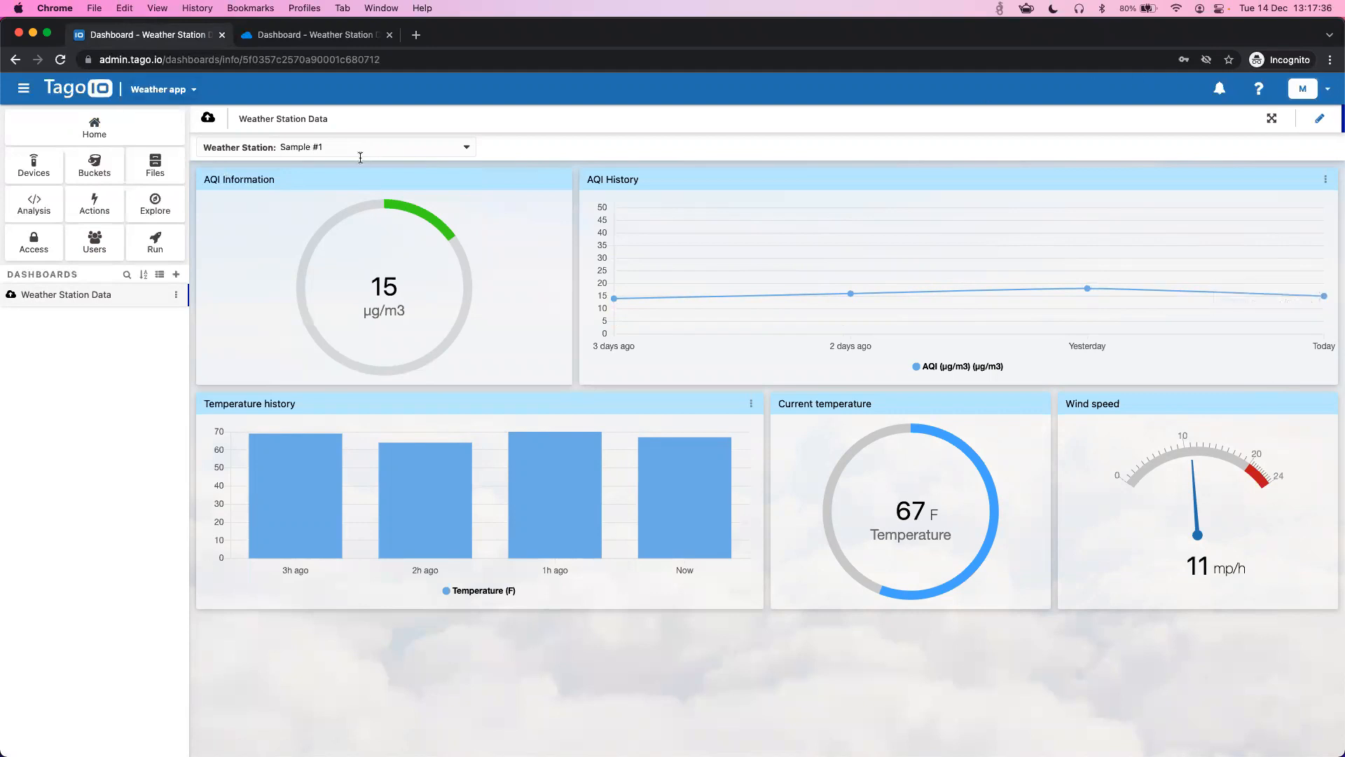
{"action": "left_click", "coordinate": [348, 146]}
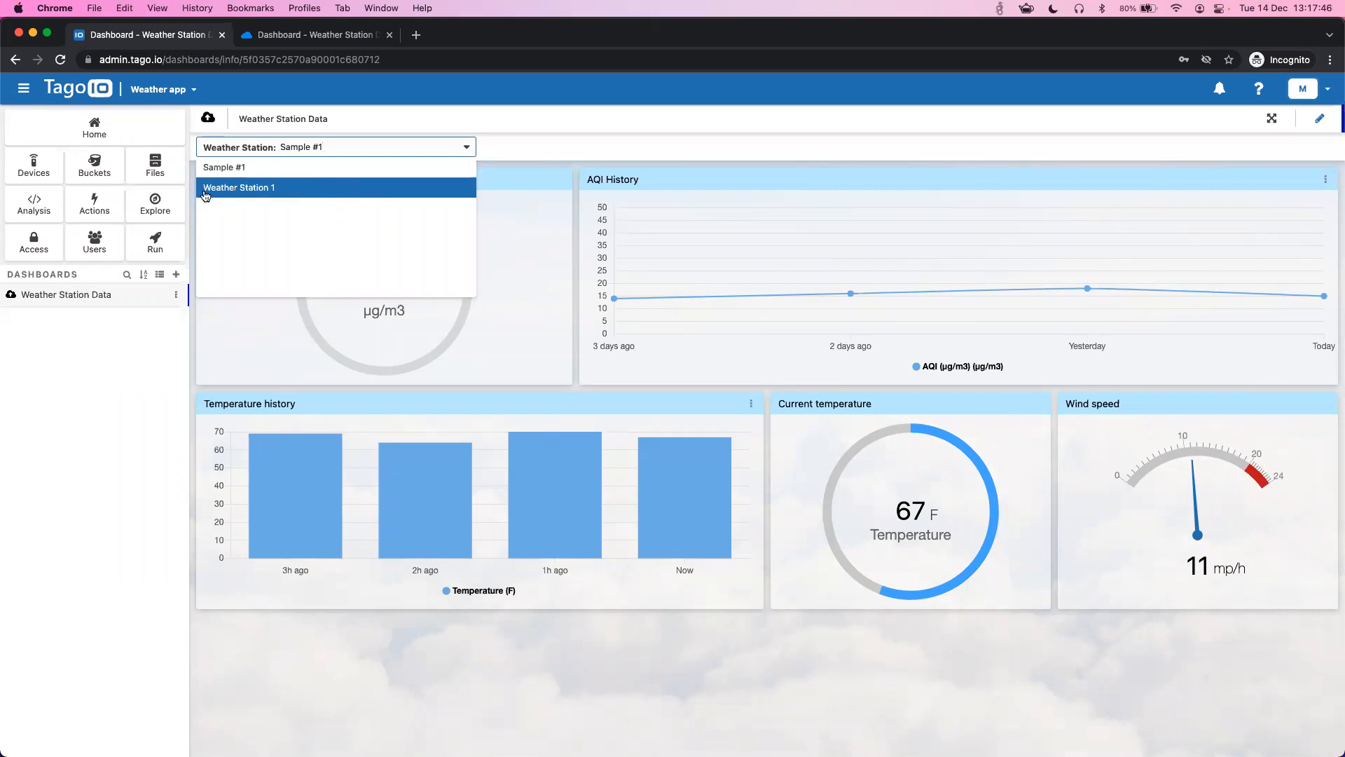
{"action": "left_click", "coordinate": [242, 188]}
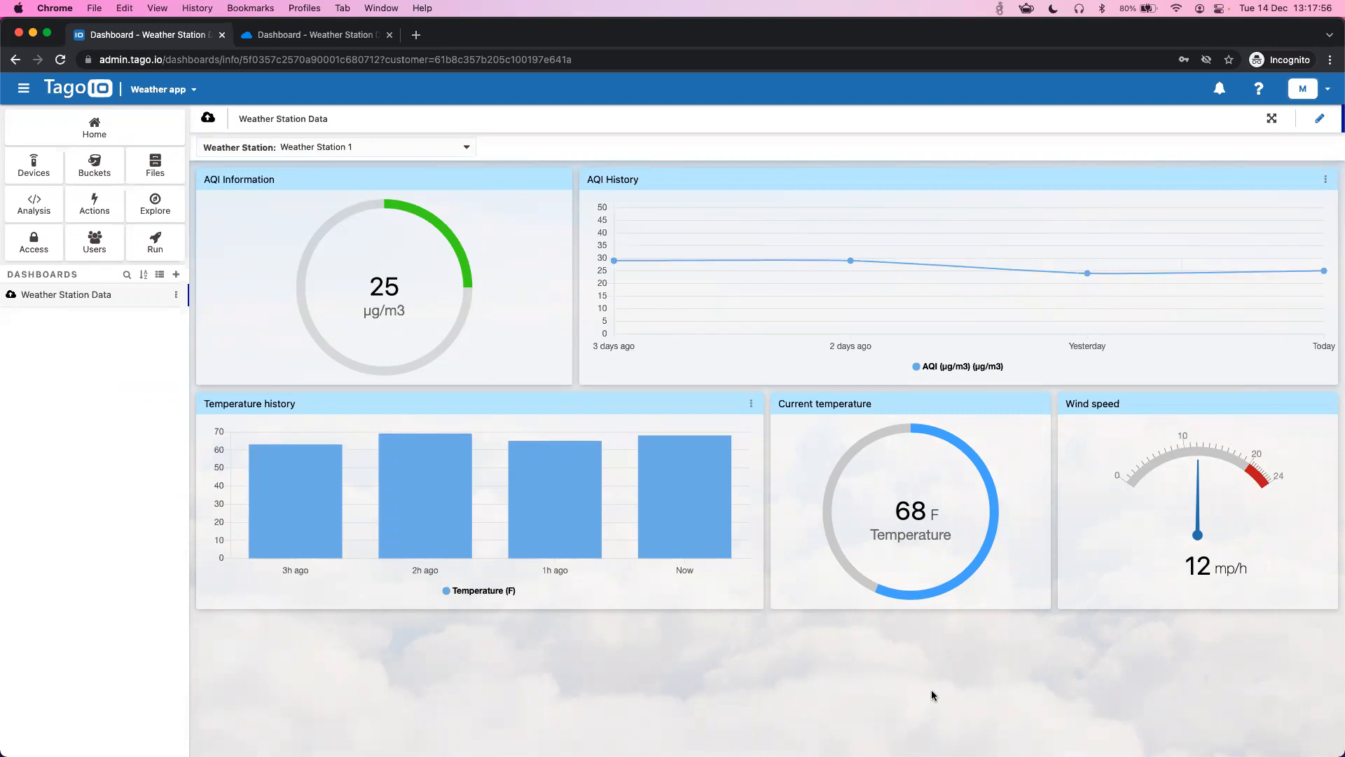
- Return to the end user's portal and check its station list, keeping Weather Station 1 selected
{"action": "left_click", "coordinate": [326, 37]}
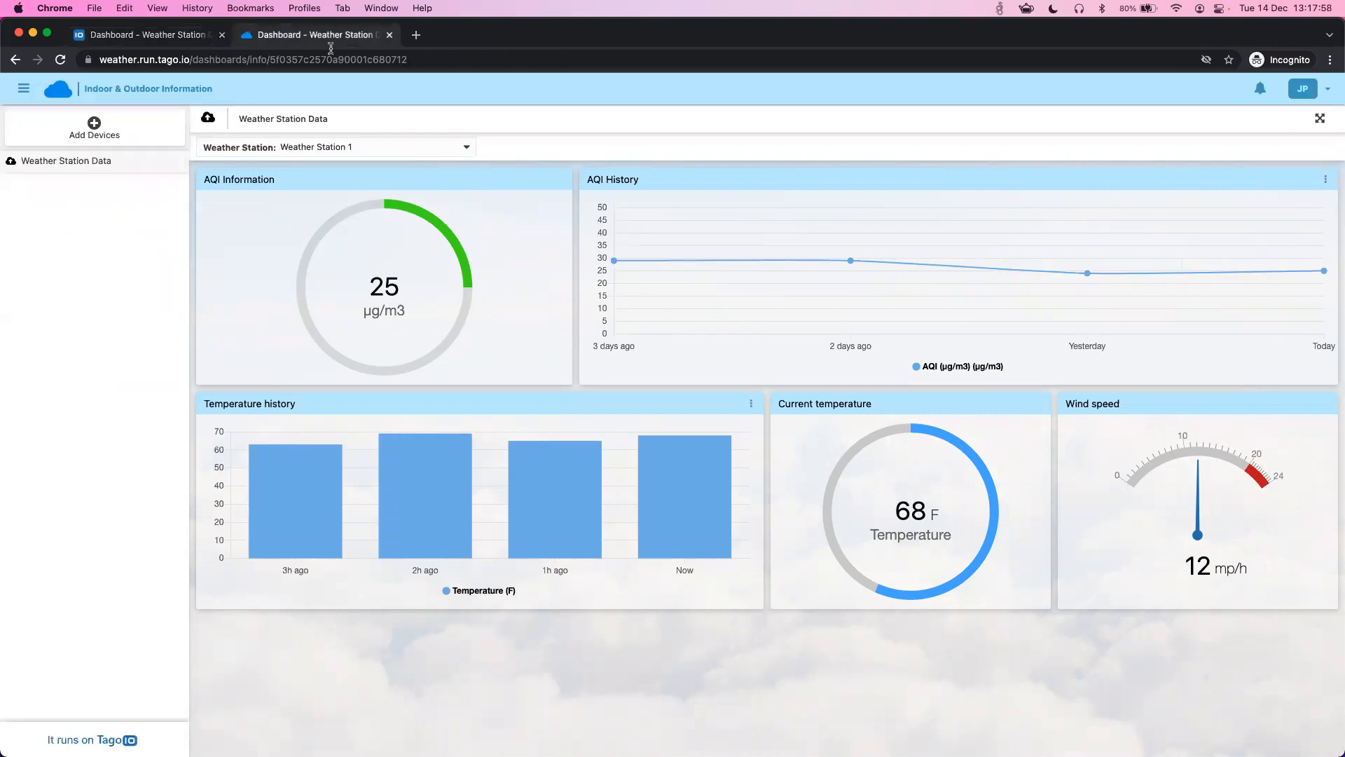
{"action": "left_click", "coordinate": [371, 145]}
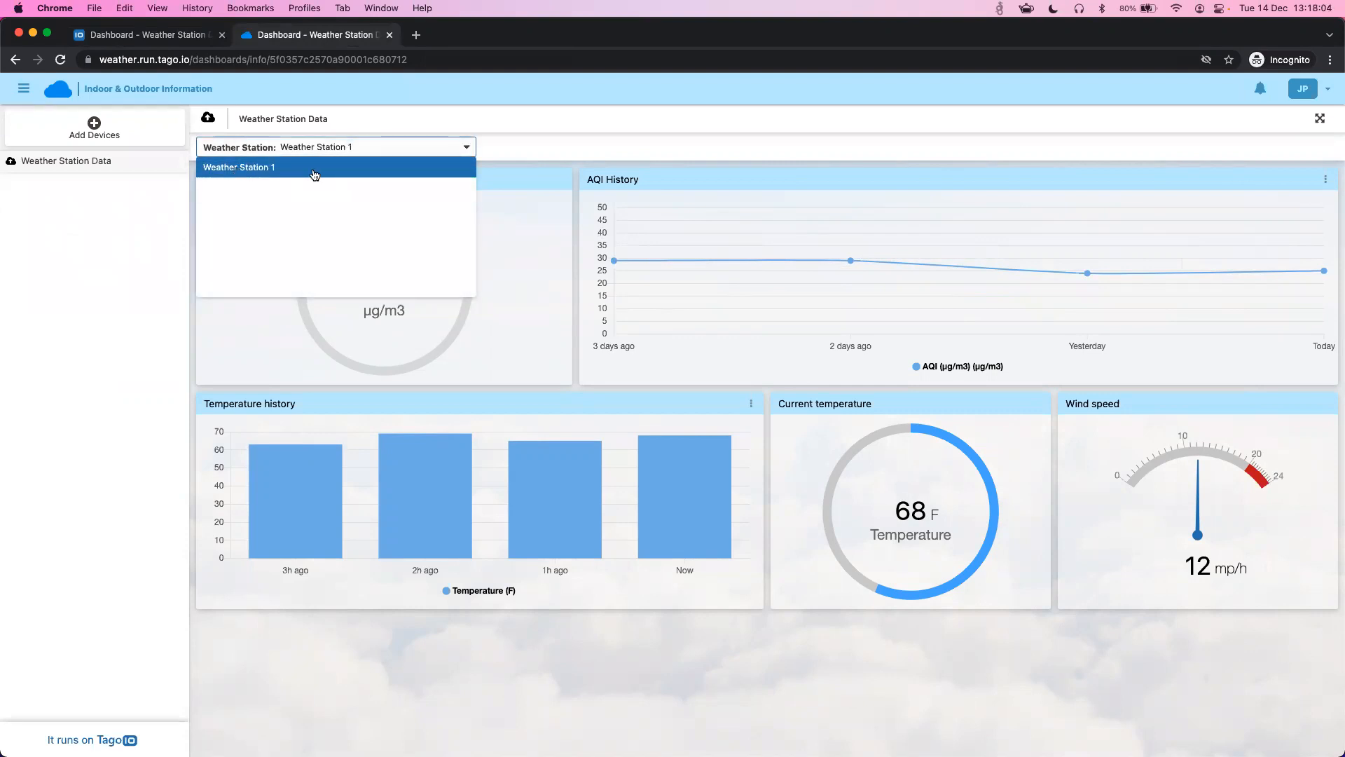
{"action": "left_click", "coordinate": [372, 124]}
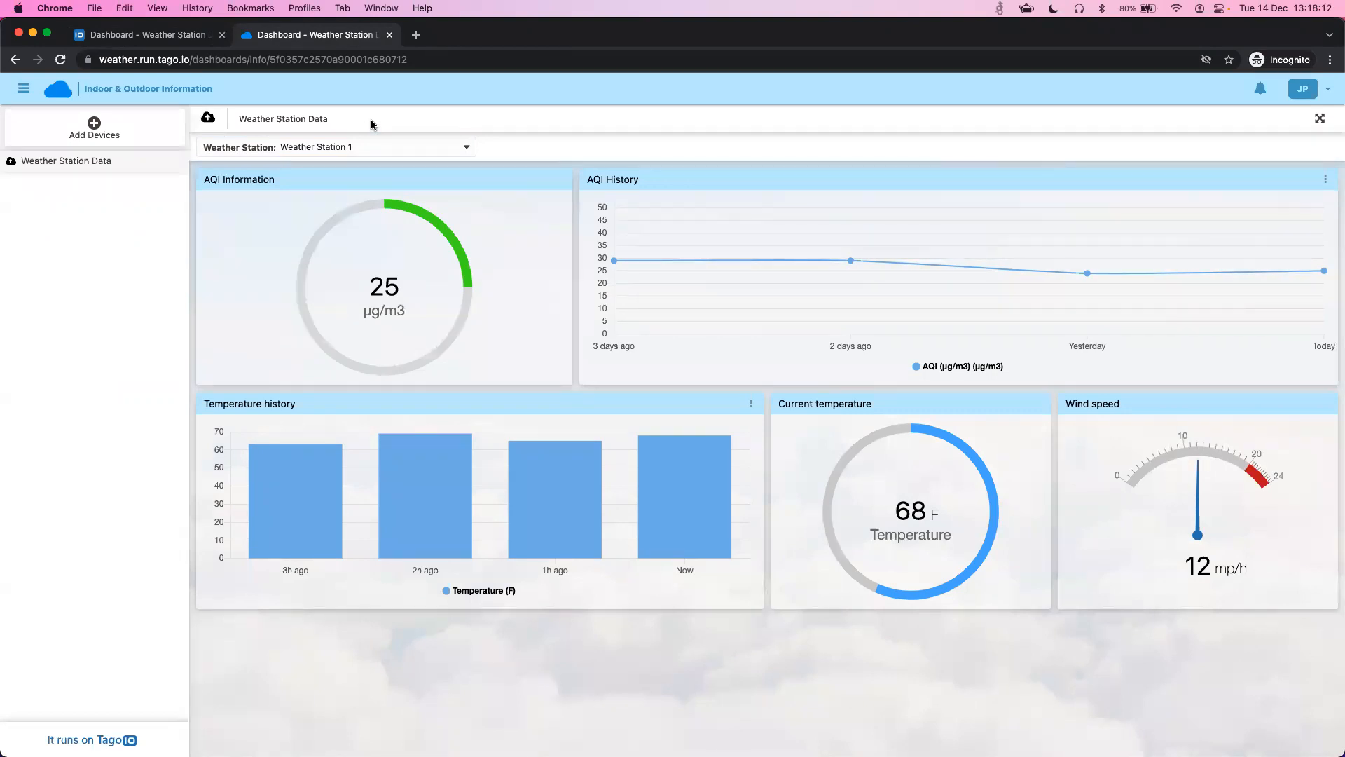
- Register a device named 'Weather Station 2' with serial number 1215664, then return to Weather Station Data
{"action": "left_click", "coordinate": [145, 129]}
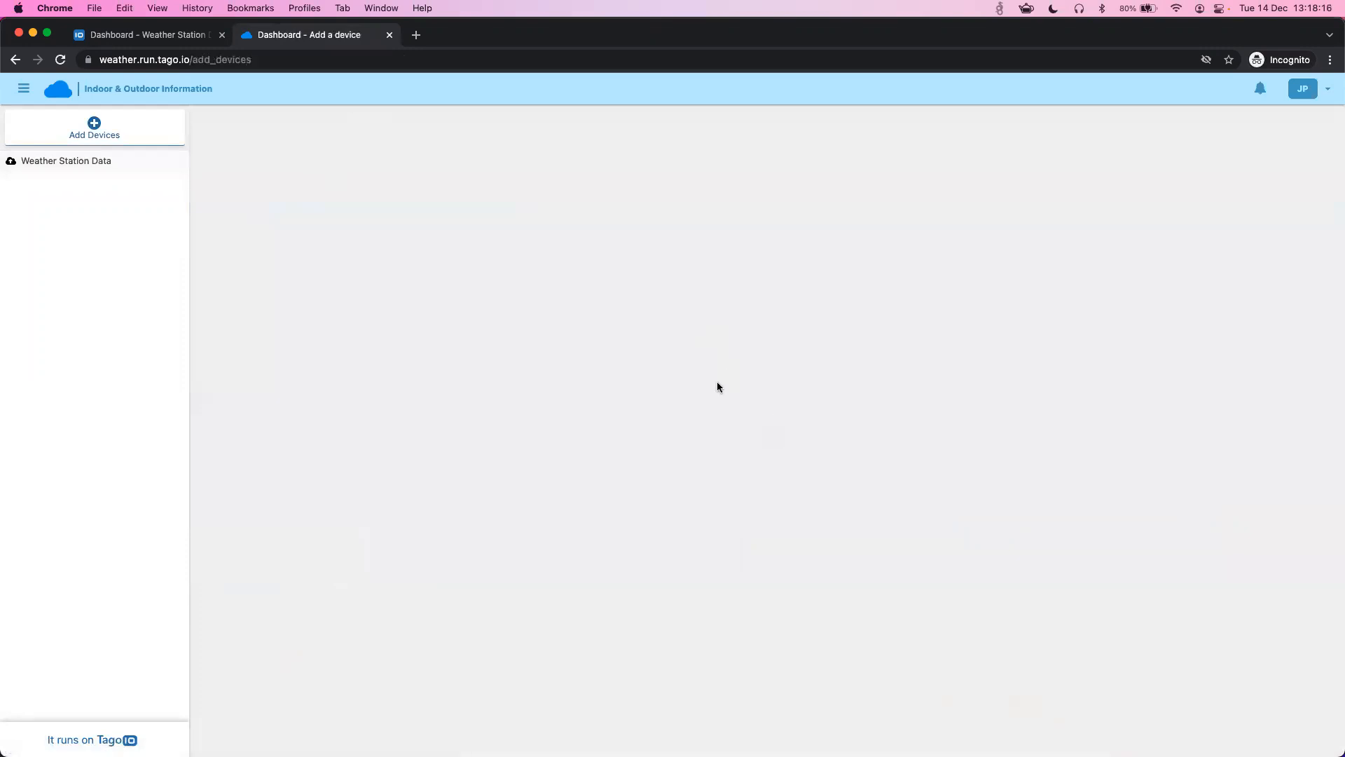
{"action": "type", "text": "W"}
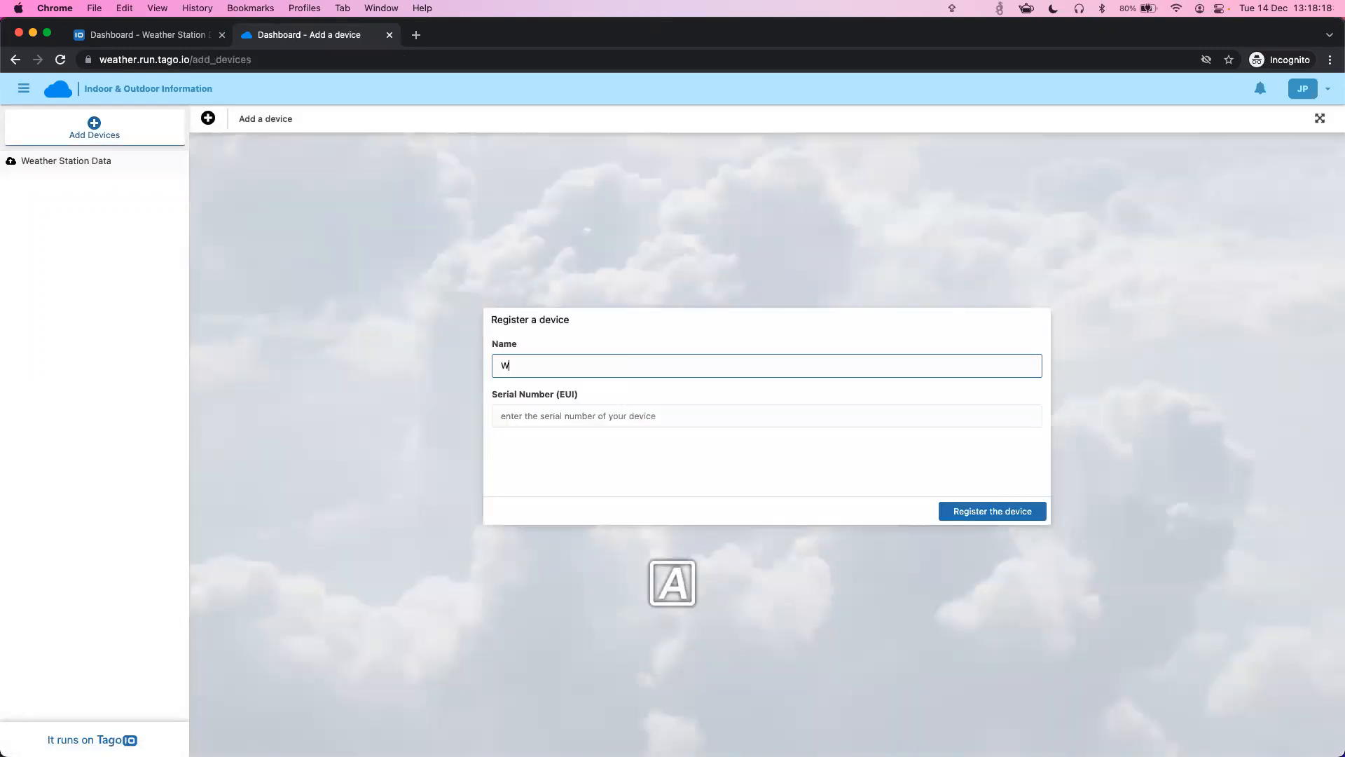
{"action": "type", "text": "eather Station 2"}
{"action": "left_click", "coordinate": [601, 416]}
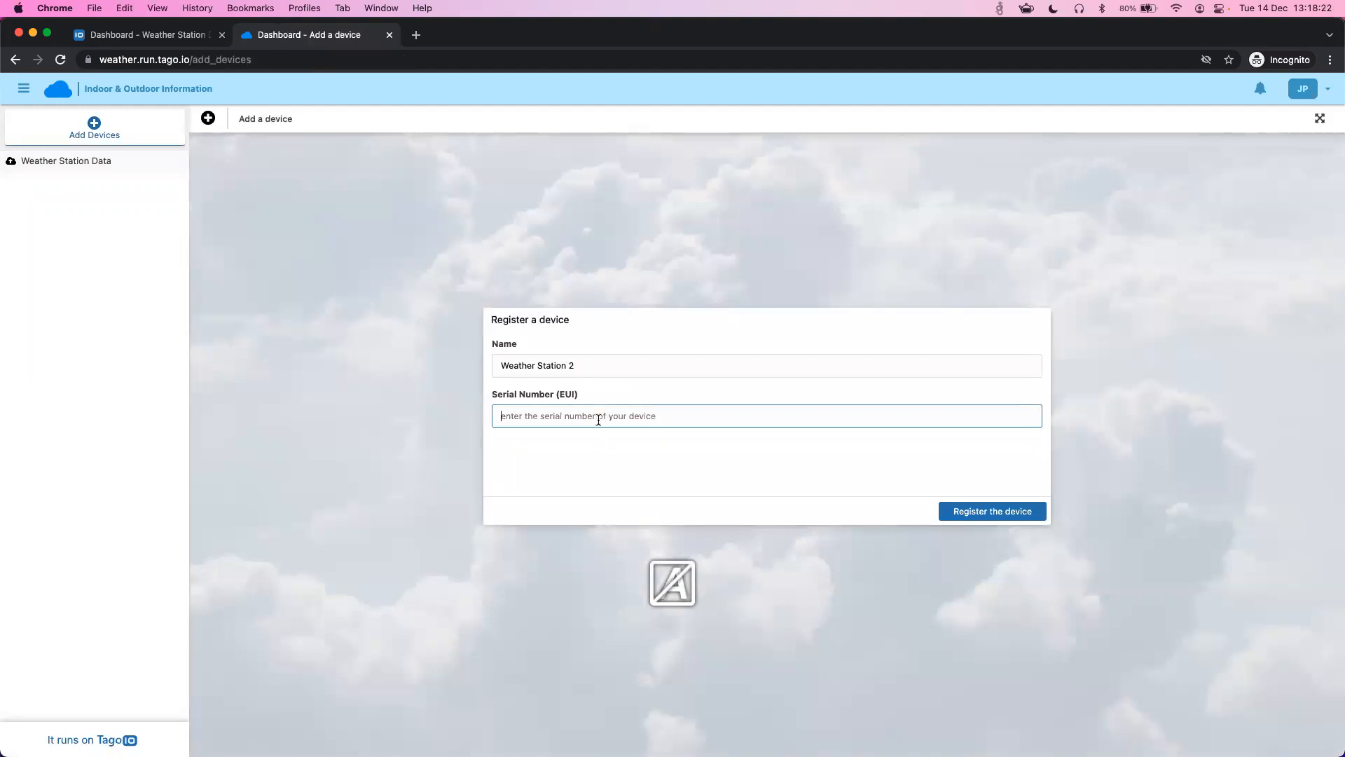
{"action": "type", "text": "1215664"}
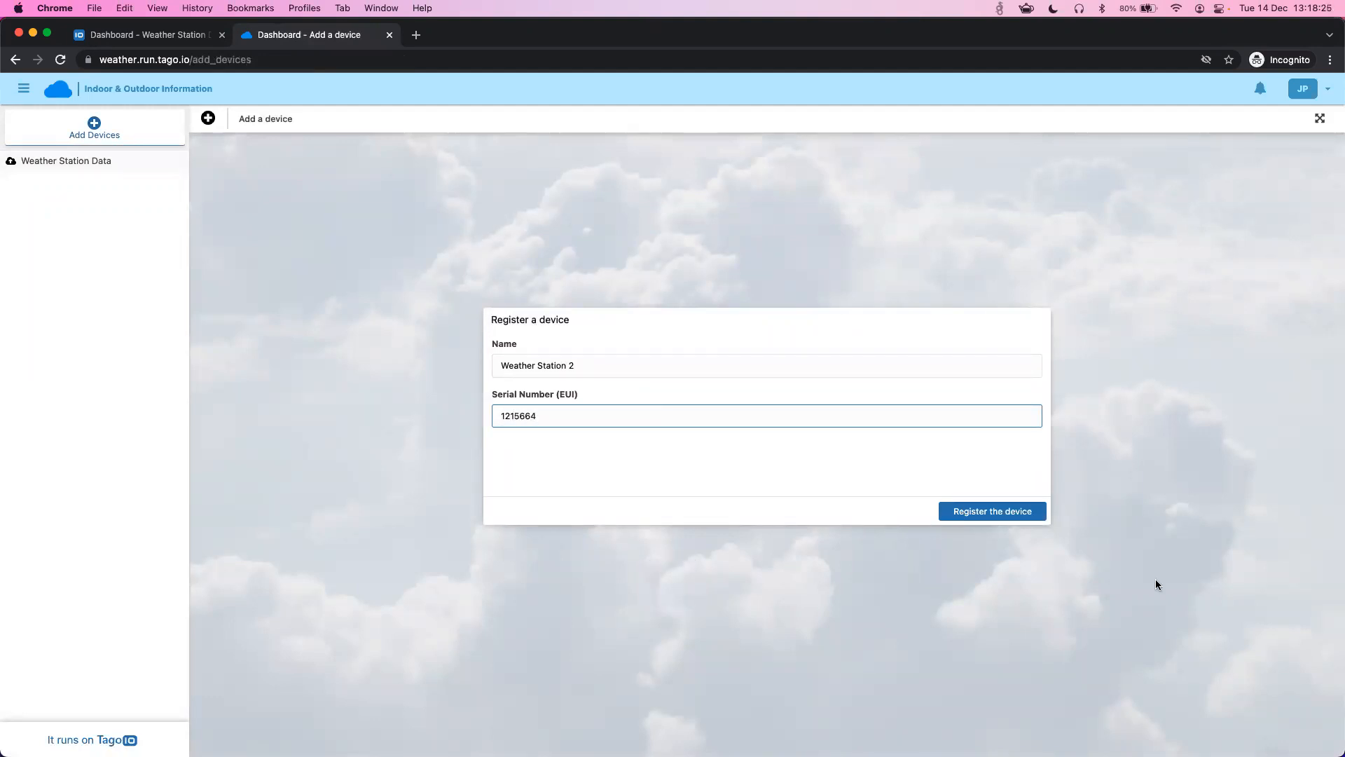
{"action": "left_click", "coordinate": [1004, 516]}
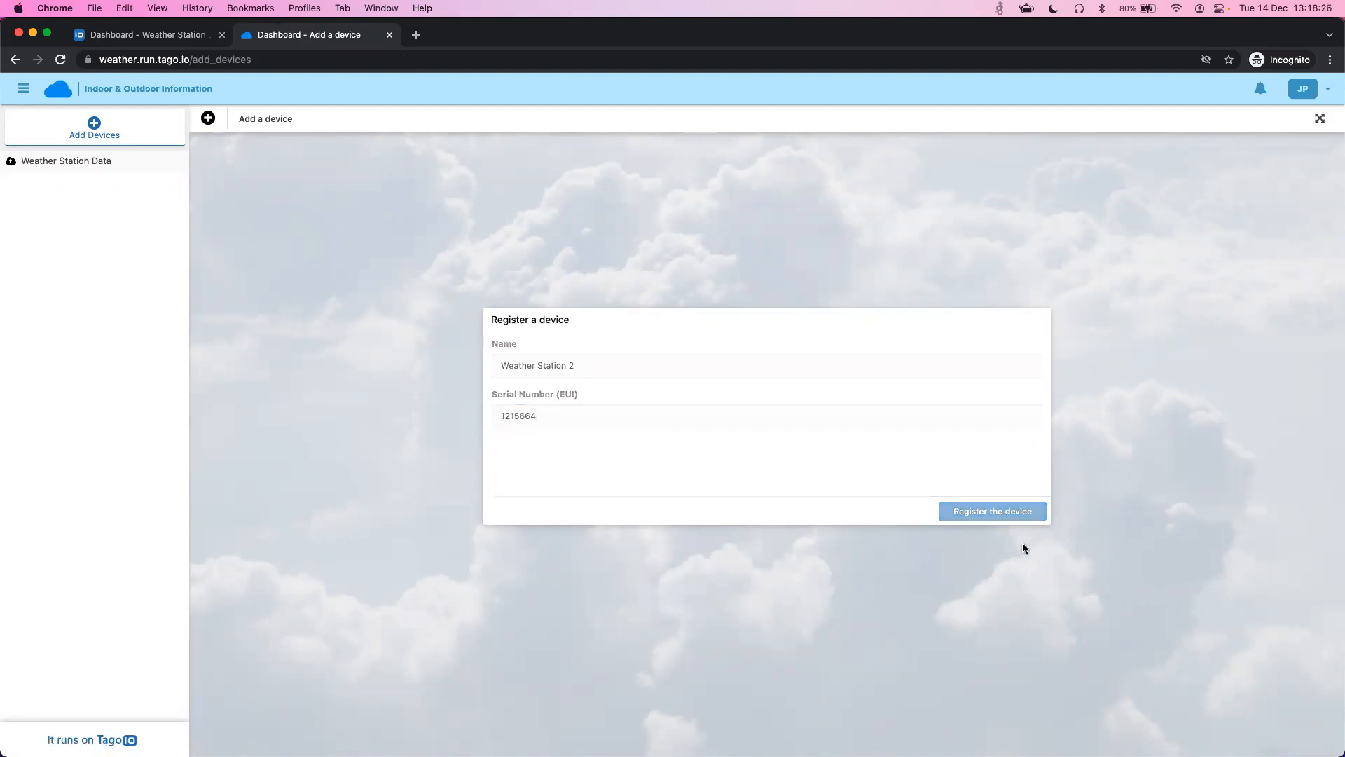
{"action": "left_click", "coordinate": [106, 161]}
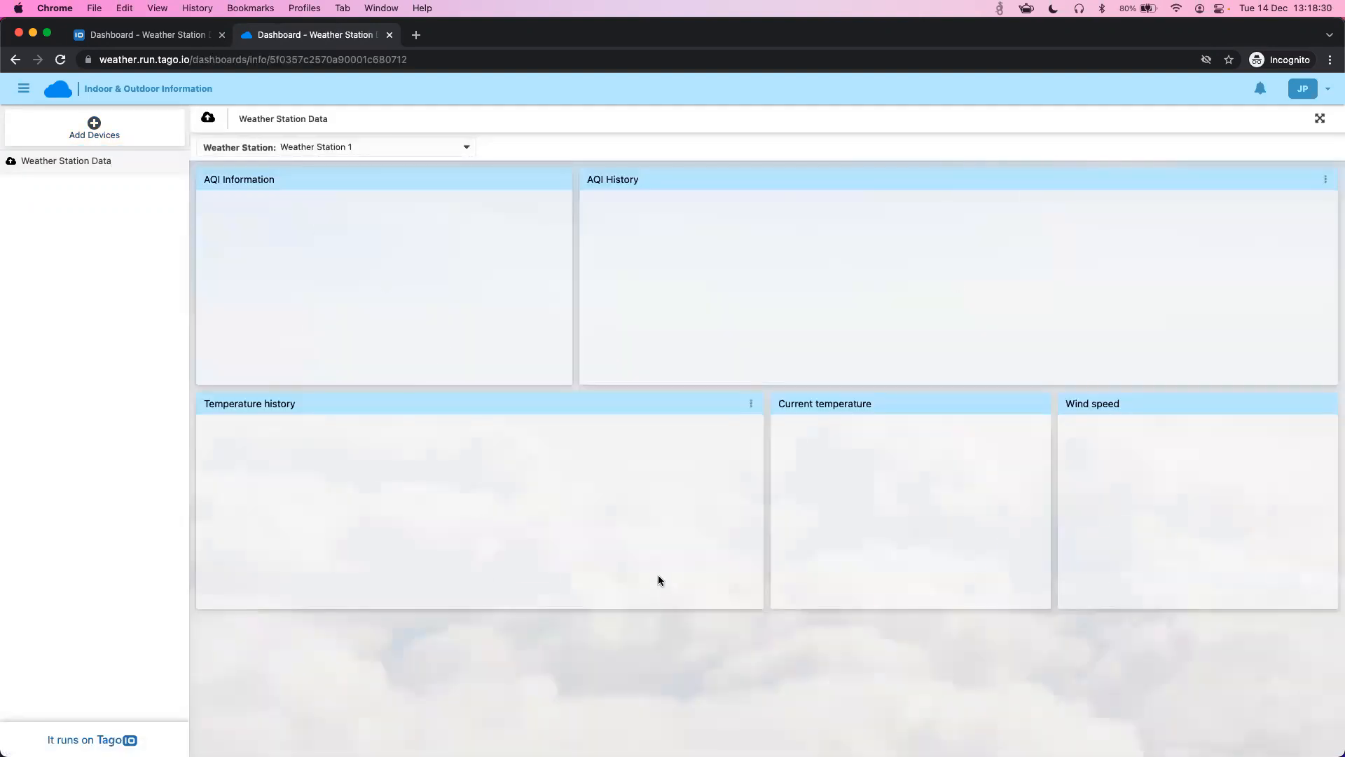
- Select Weather Station 2 to display AQI 26 µg/m3, 69 F and 5 mp/h
{"action": "left_click", "coordinate": [366, 147]}
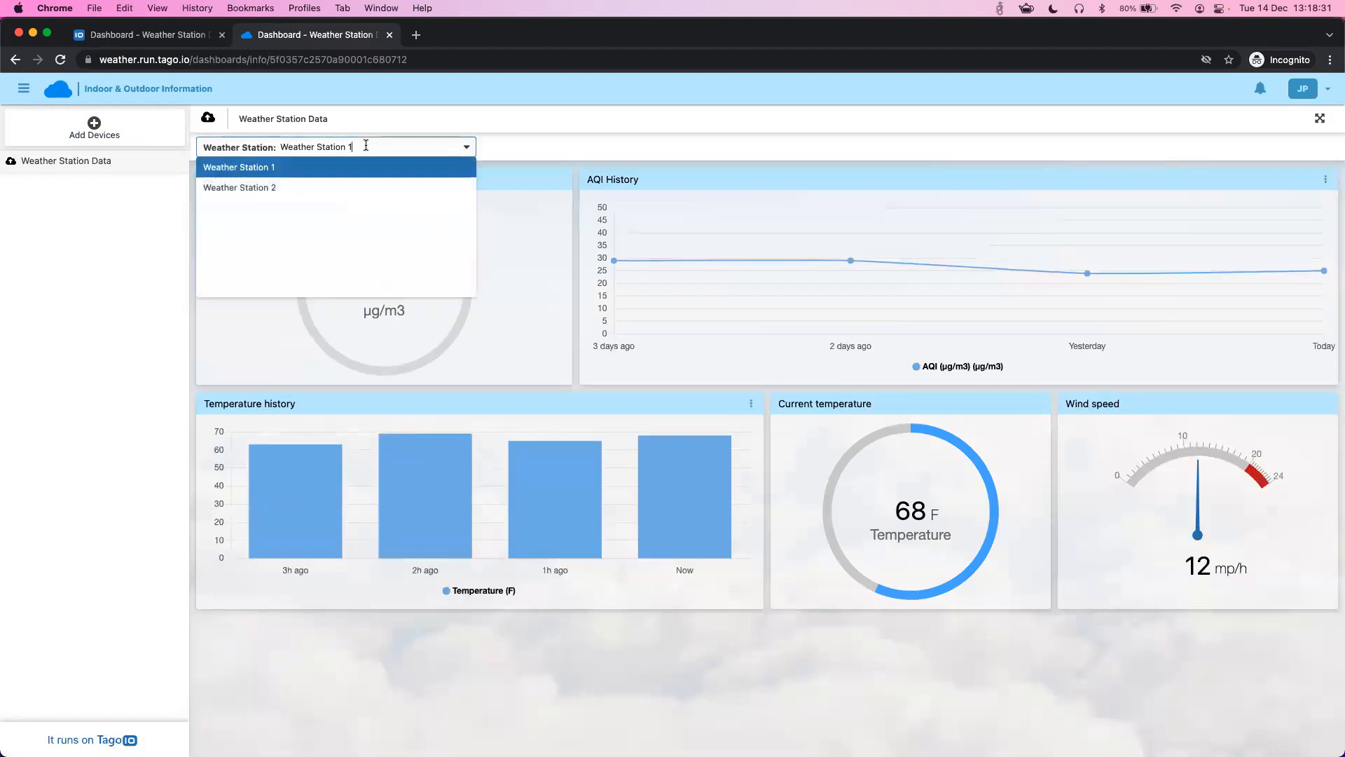
{"action": "left_click", "coordinate": [363, 188]}
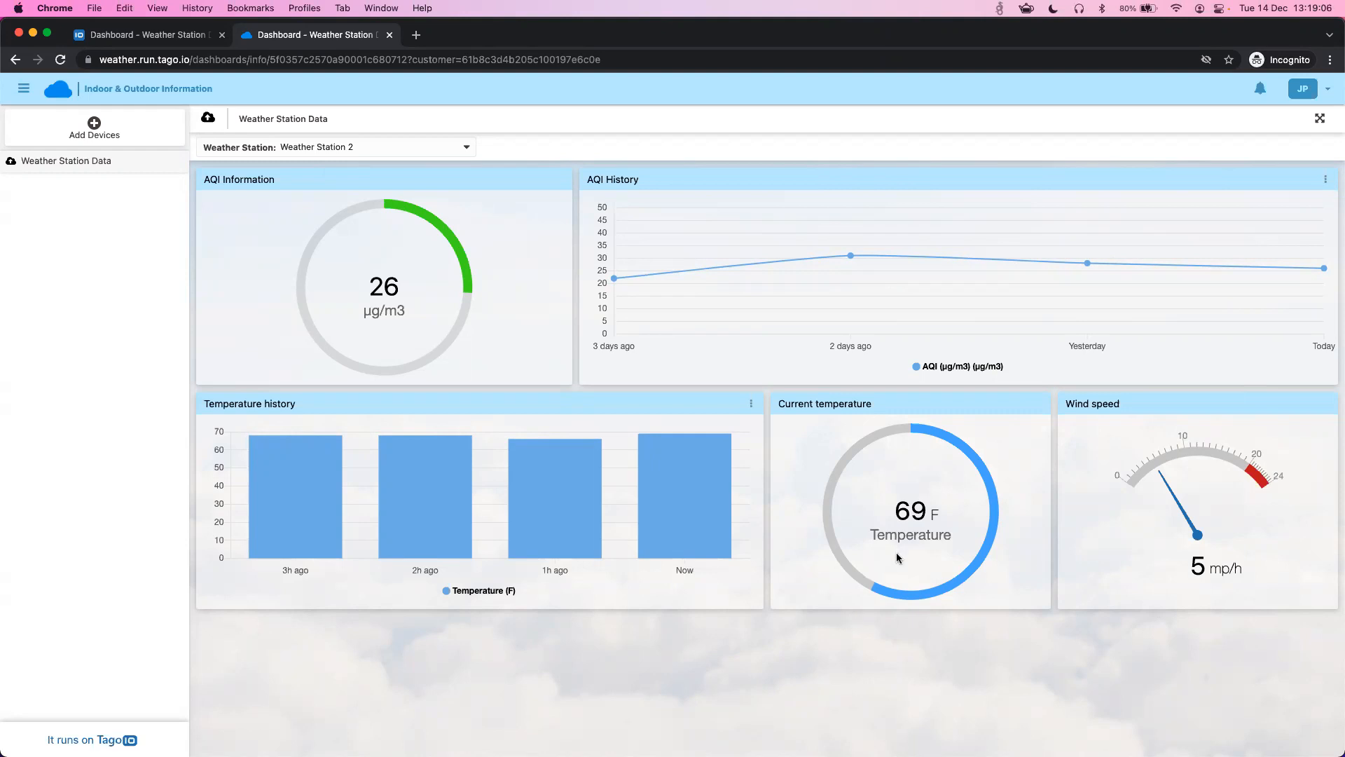
- Sign the current user out of the portal and go to the sign-up form
{"action": "left_click", "coordinate": [1307, 93]}
{"action": "left_click", "coordinate": [1297, 186]}
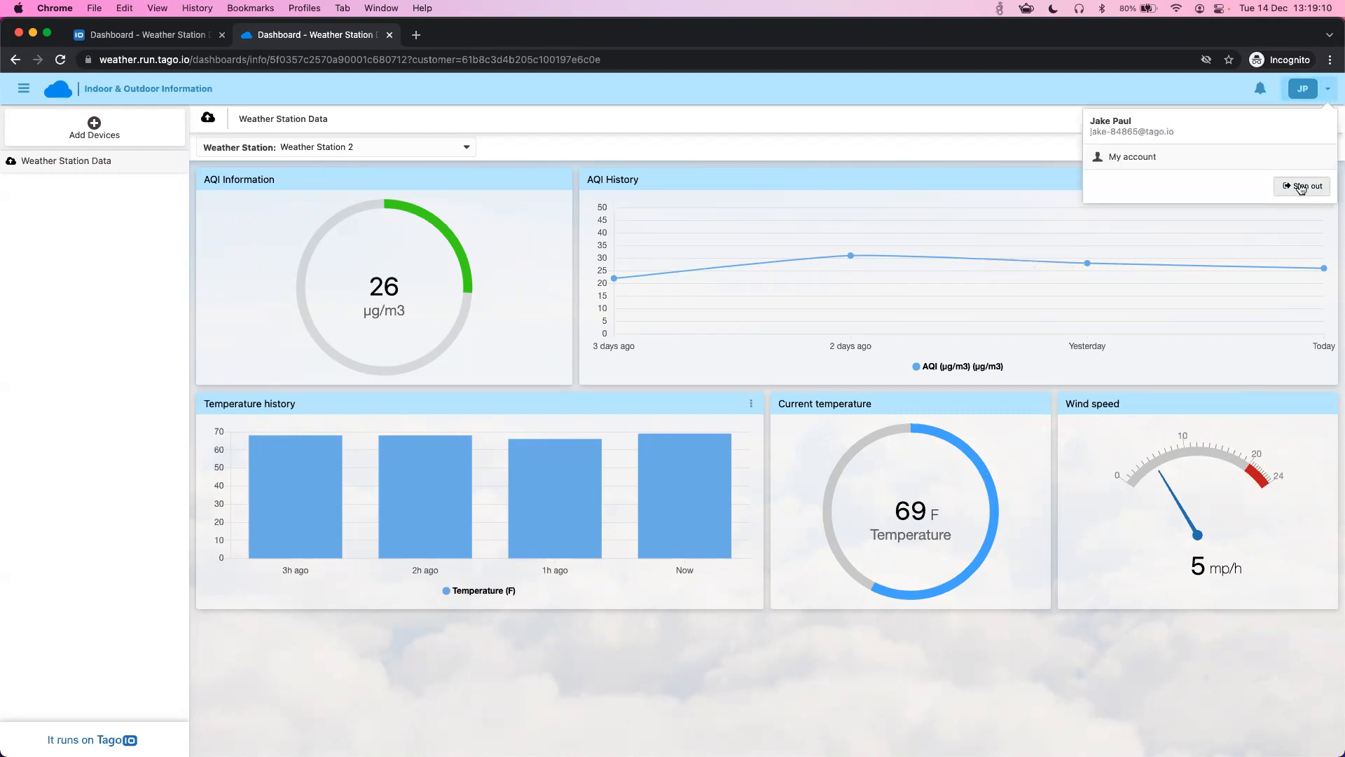
{"action": "left_click", "coordinate": [703, 527]}
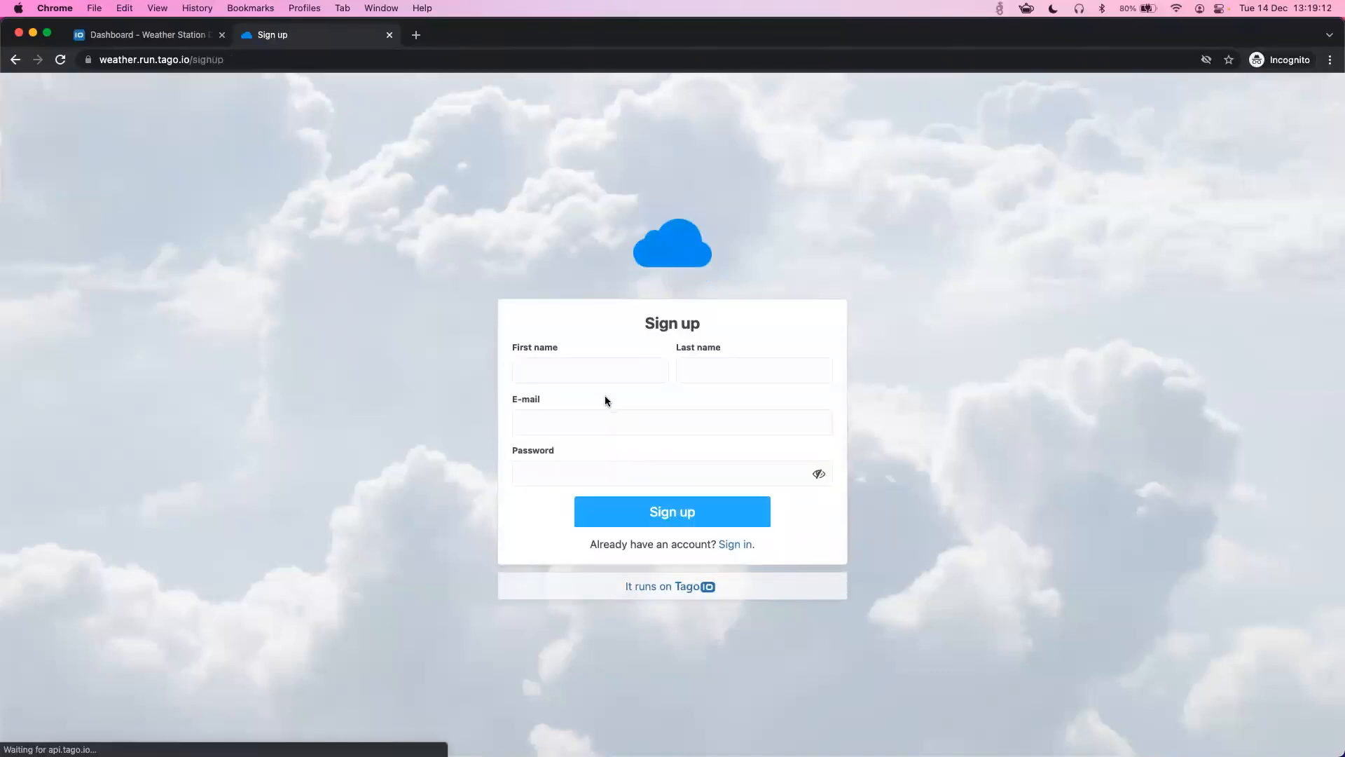
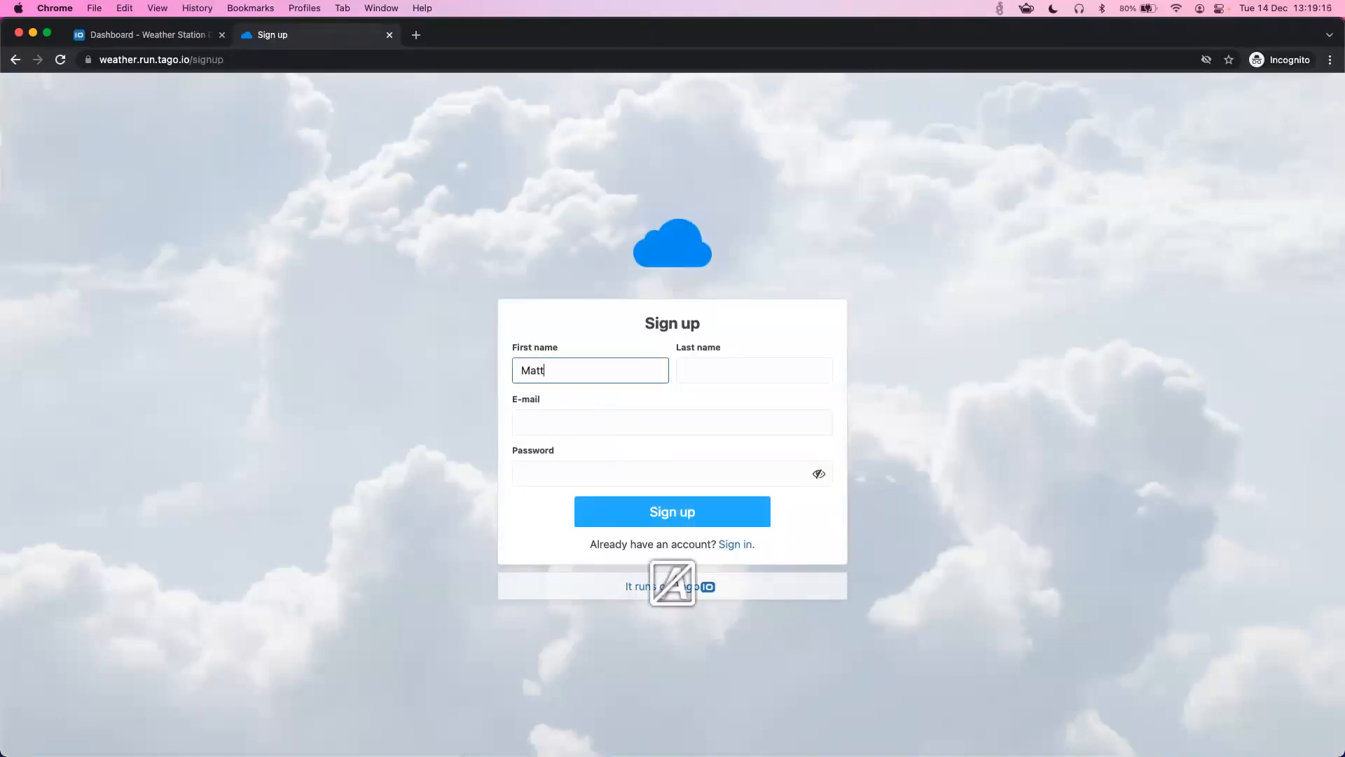
- Create a new account with the user's first name, last name, e-mail and password
{"action": "key", "text": "Tab"}
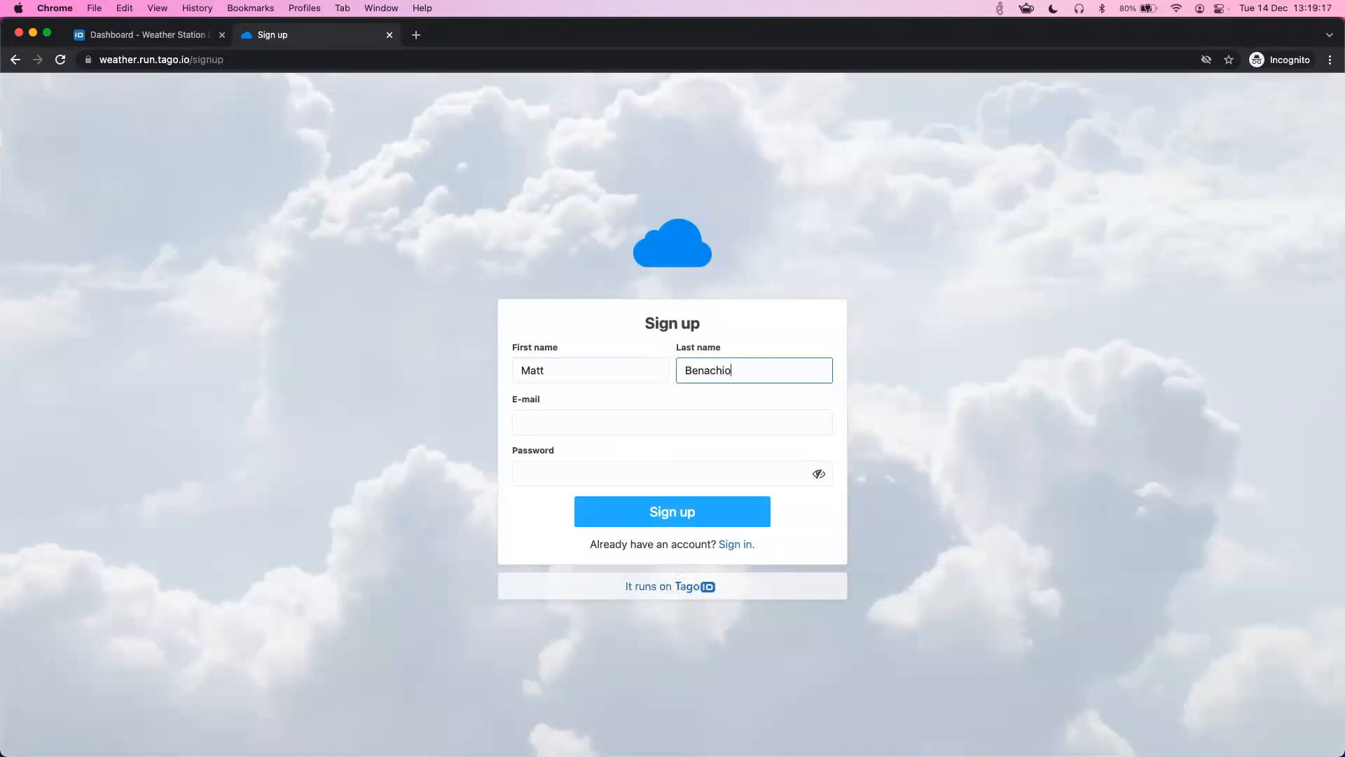
{"action": "key", "text": "Tab"}
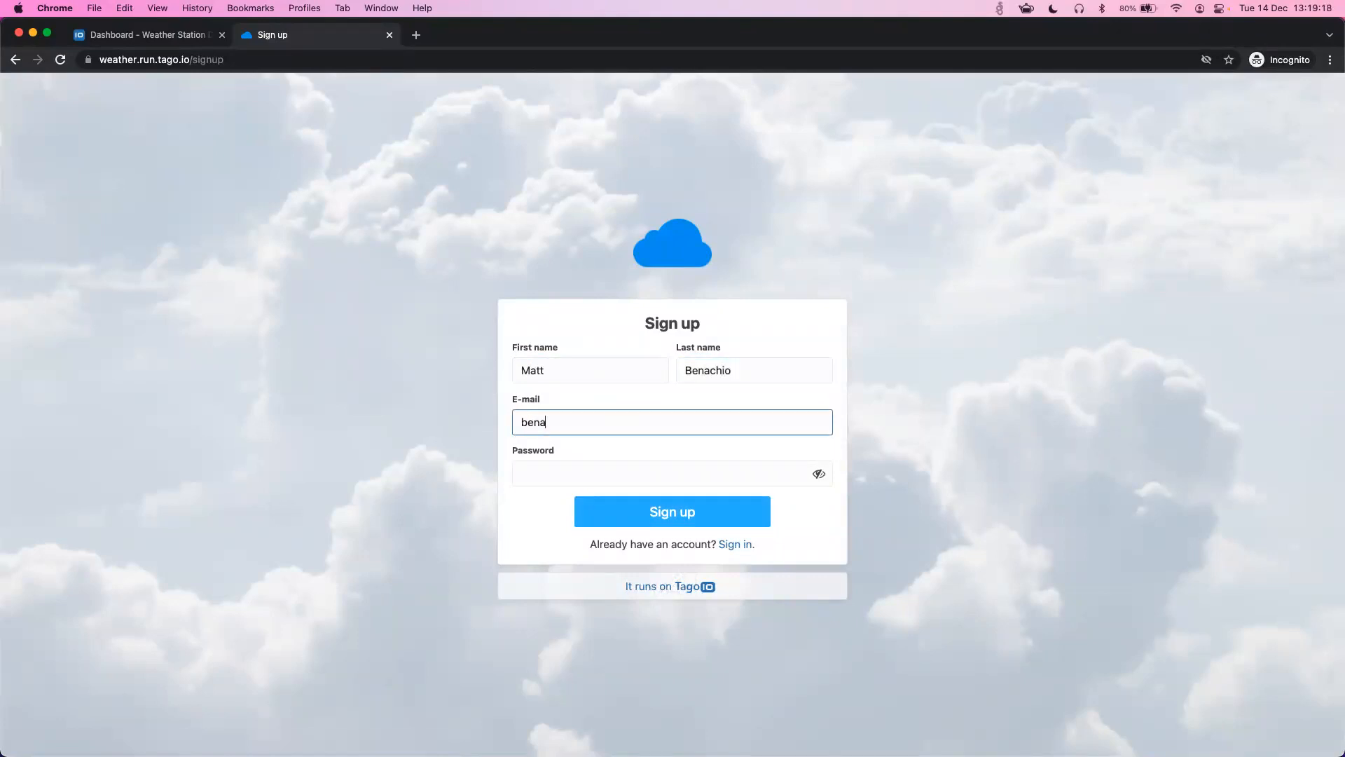
{"action": "key", "text": "Tab"}
{"action": "type", "text": "••••••••"}
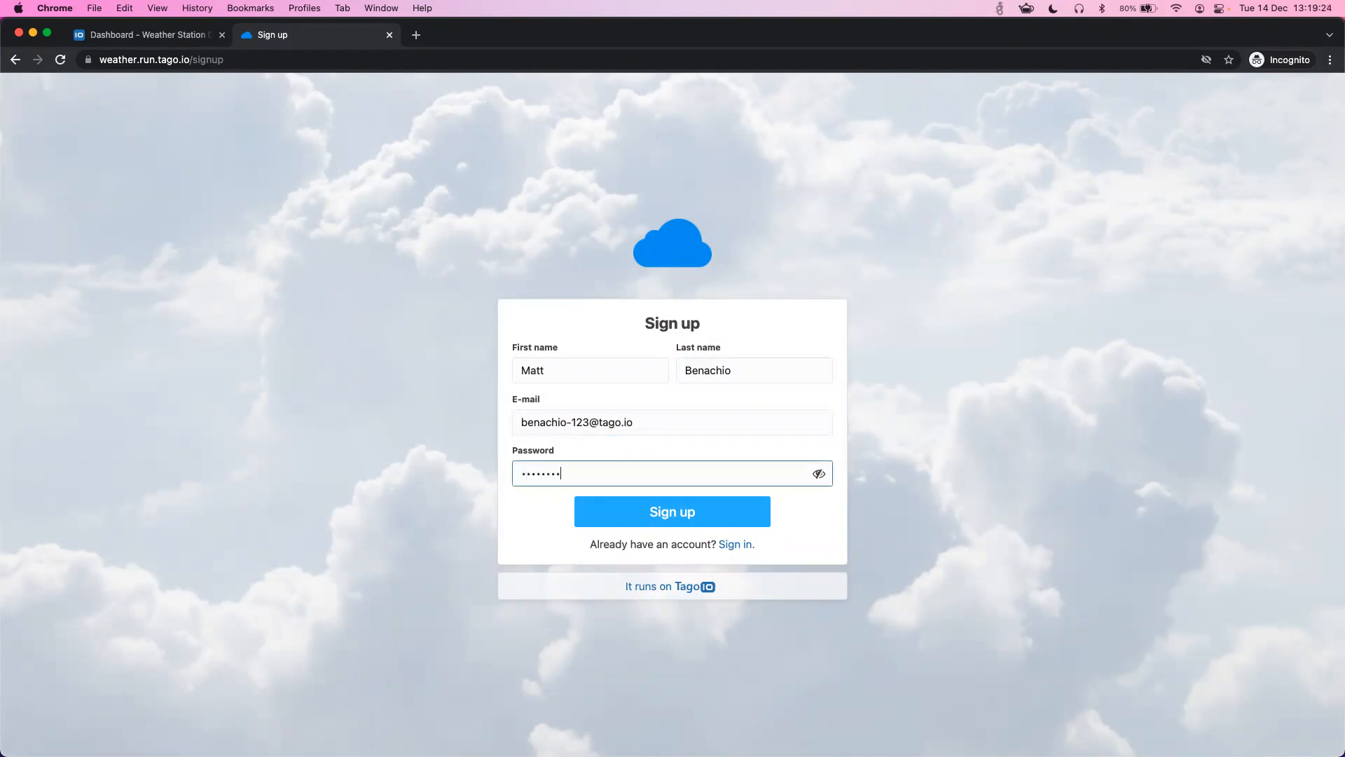
{"action": "left_click", "coordinate": [654, 506]}
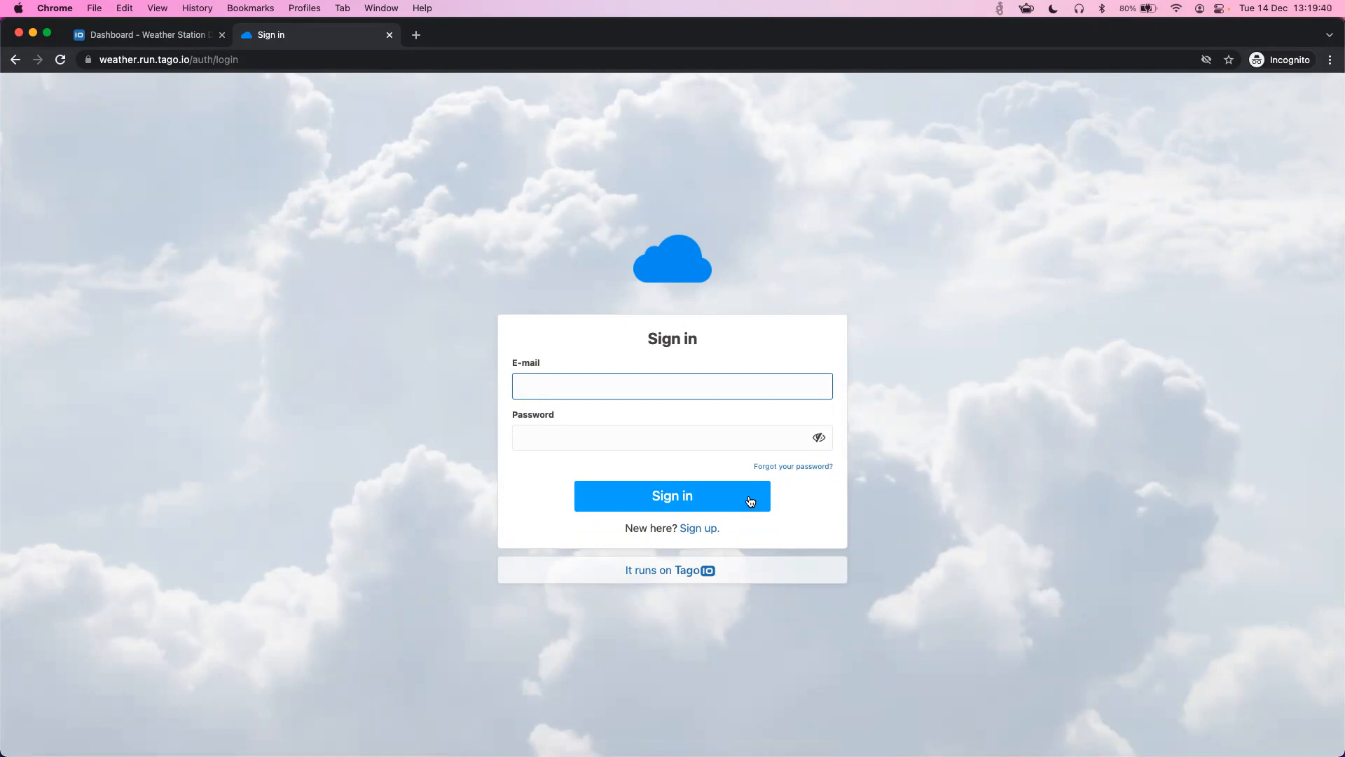
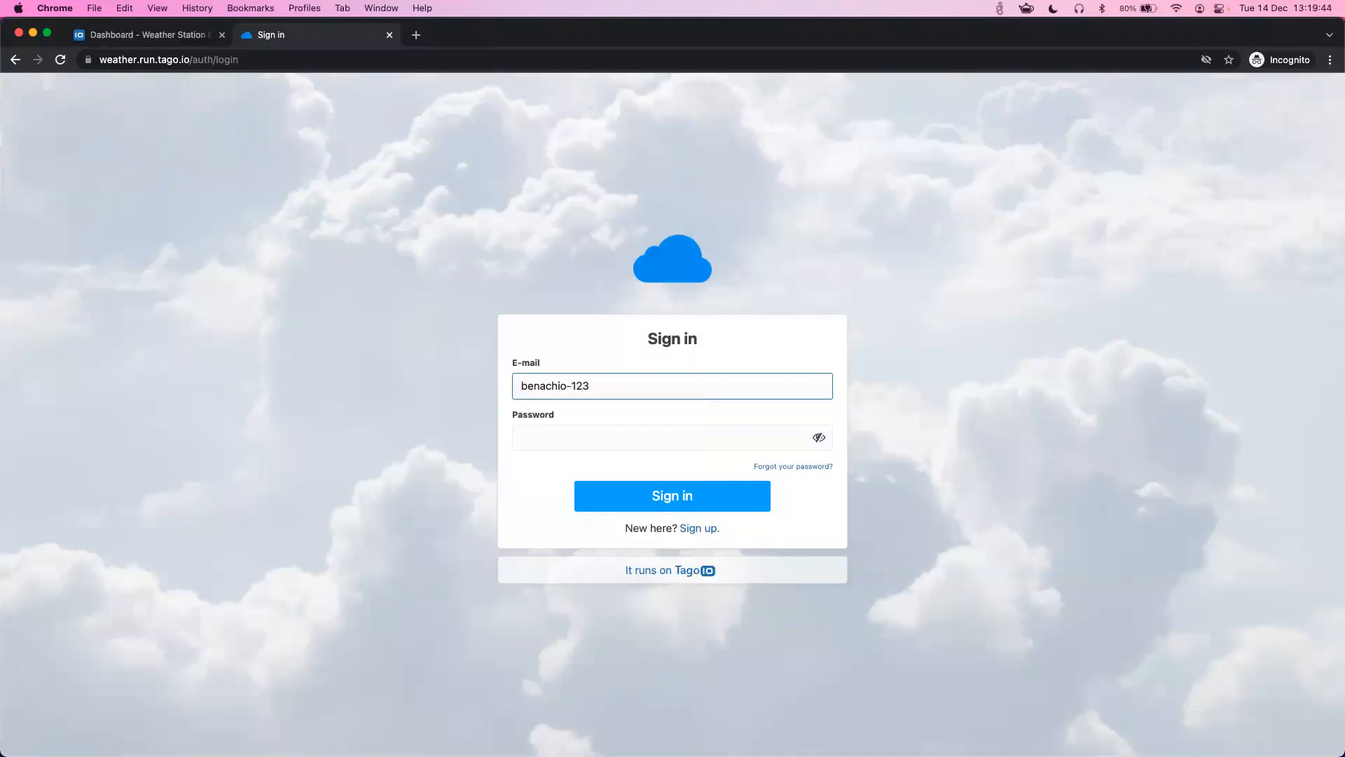
- Fill the Sign in form with the new account's e-mail address and password
{"action": "key", "text": "Tab"}
{"action": "type", "text": "••••"}
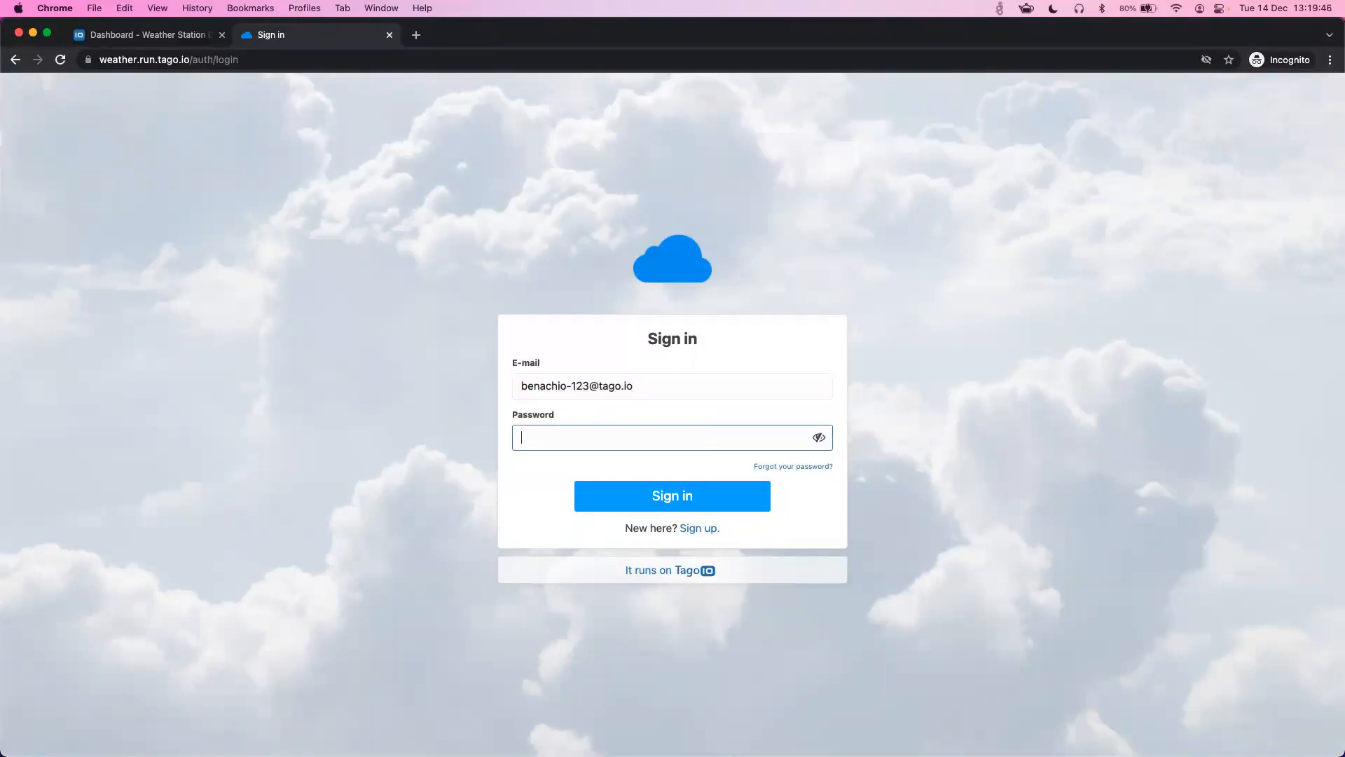
{"action": "type", "text": "•••••"}
{"action": "left_click", "coordinate": [921, 473]}
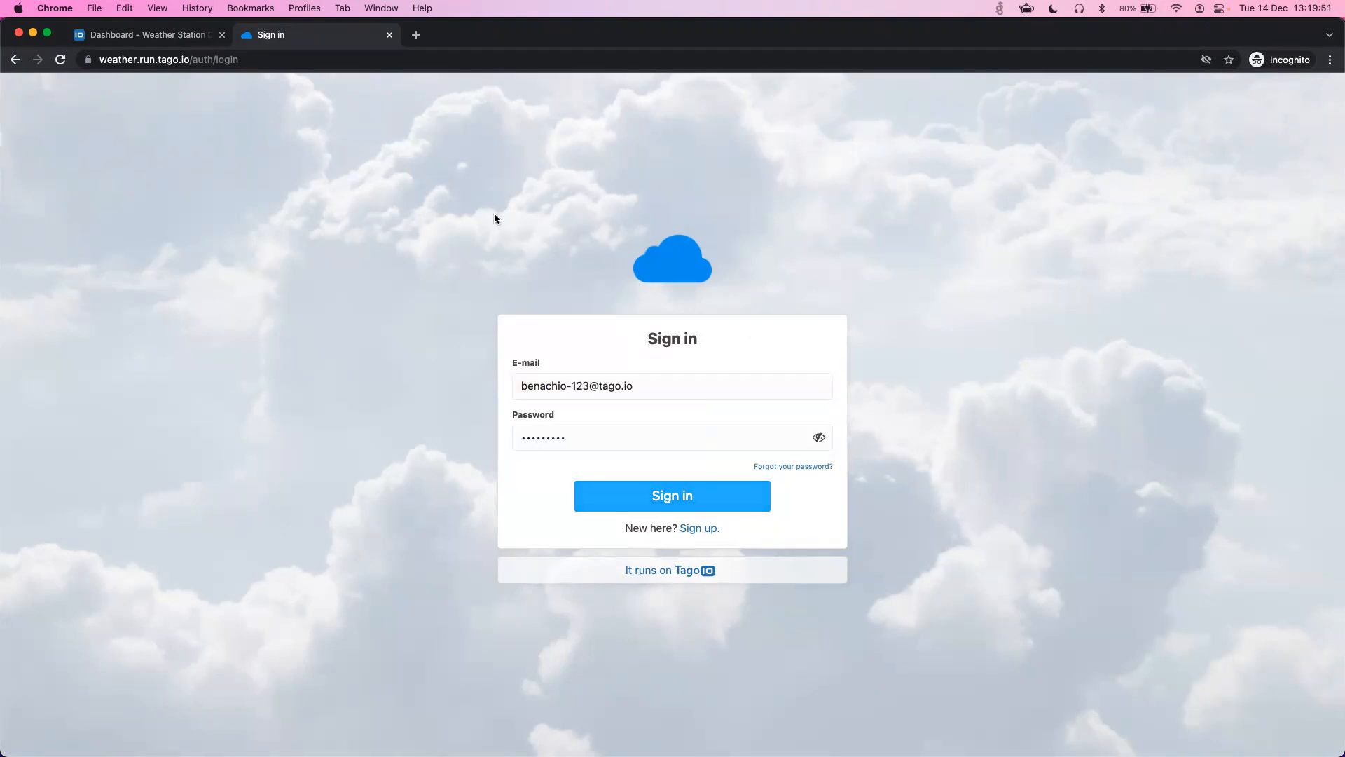
- In the admin's Users list, set the new user to Active and save it
{"action": "left_click", "coordinate": [140, 39]}
{"action": "left_click", "coordinate": [94, 248]}
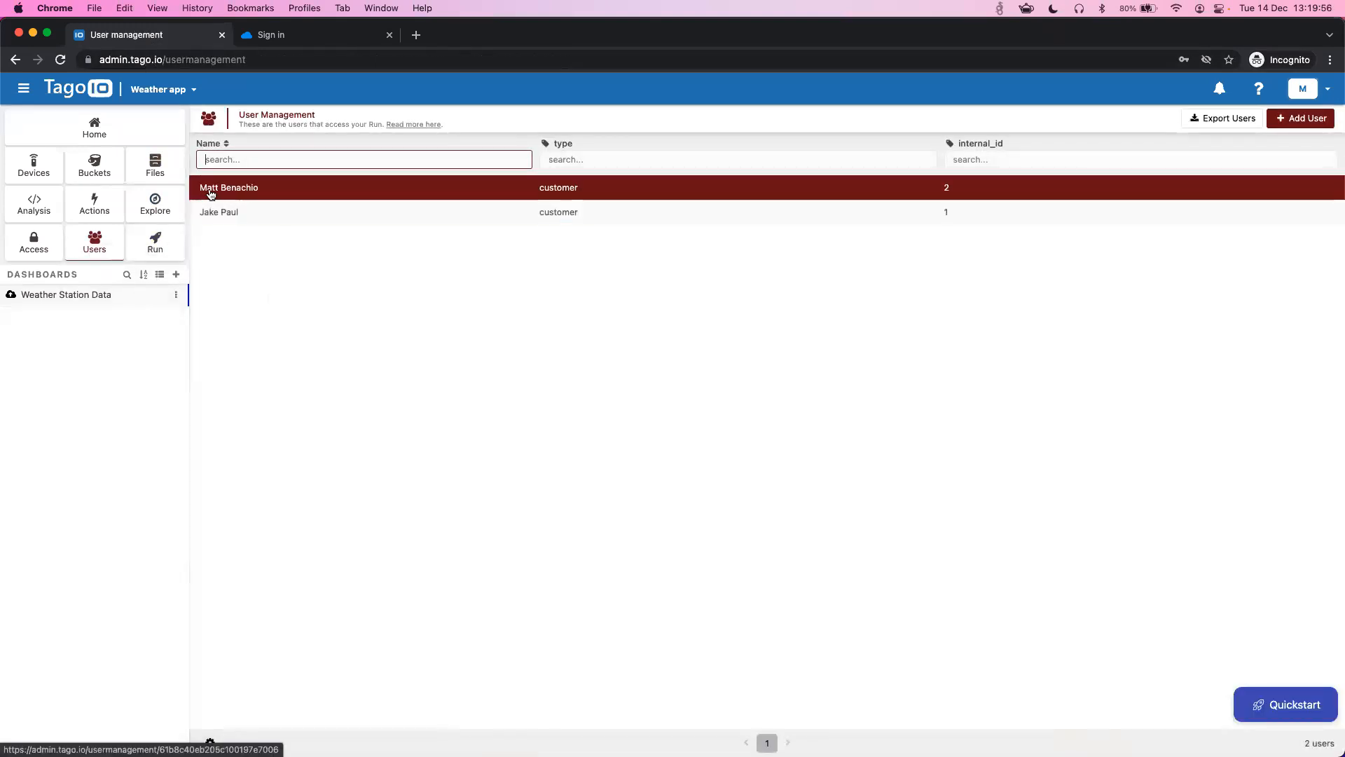
{"action": "left_click", "coordinate": [243, 194]}
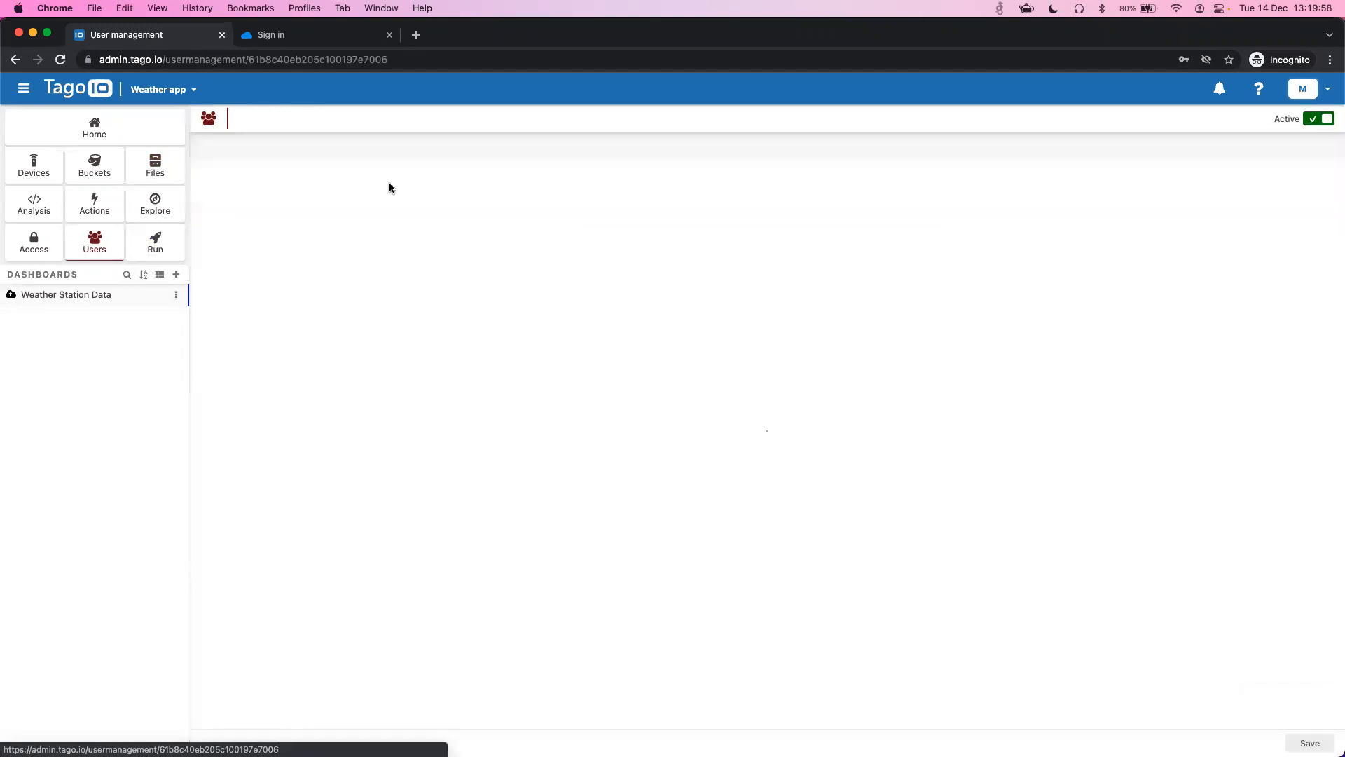
{"action": "left_click", "coordinate": [1321, 120]}
{"action": "left_click", "coordinate": [1309, 743]}
{"action": "left_click", "coordinate": [303, 38]}
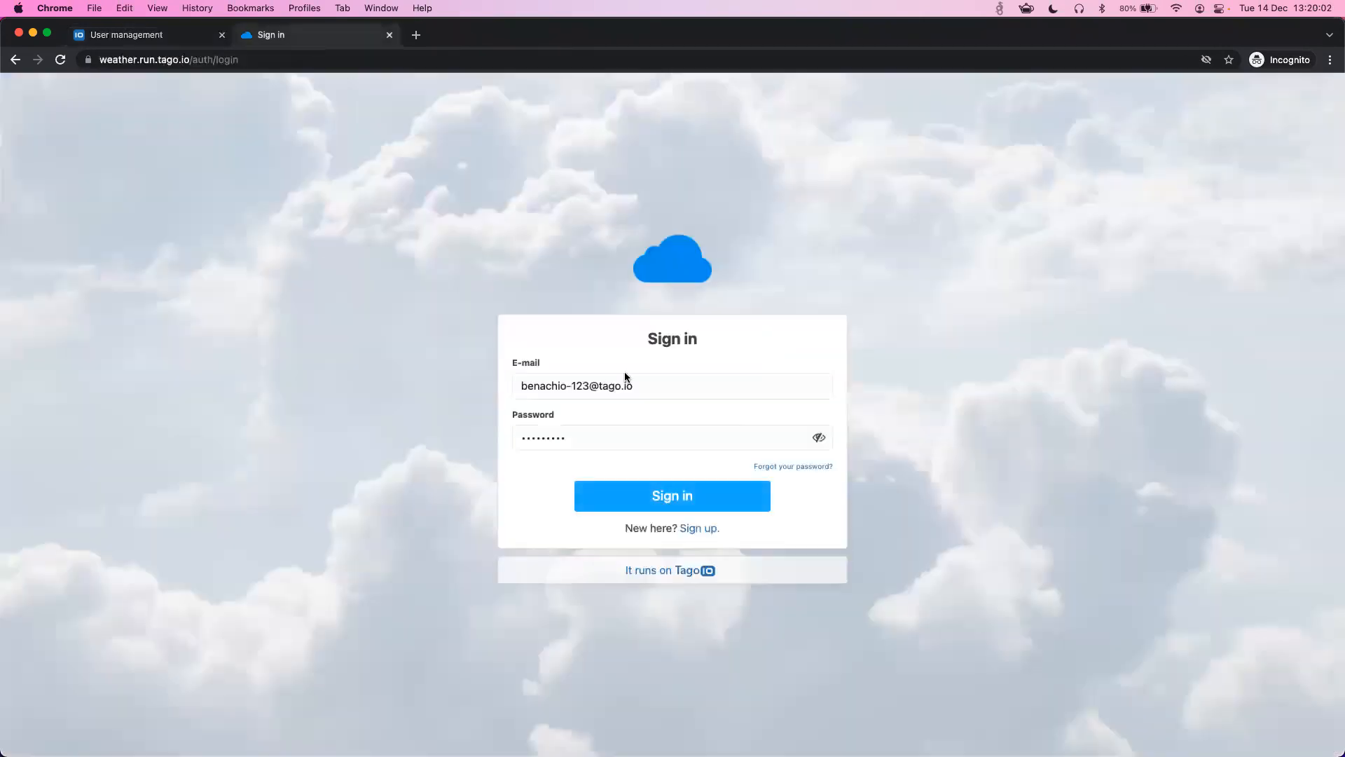
- Sign in as the new user and confirm the Weather Station selector lists no stations
{"action": "left_click", "coordinate": [673, 496]}
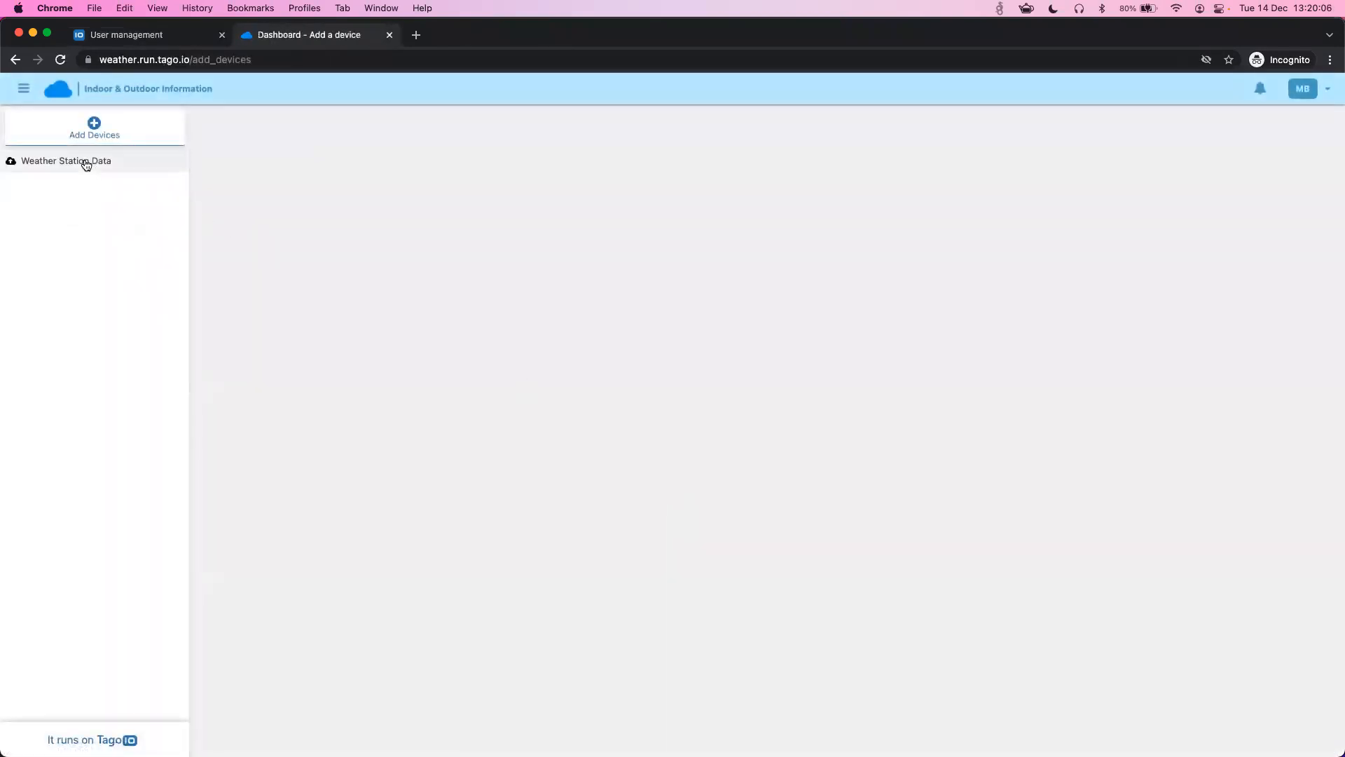
{"action": "left_click", "coordinate": [85, 162]}
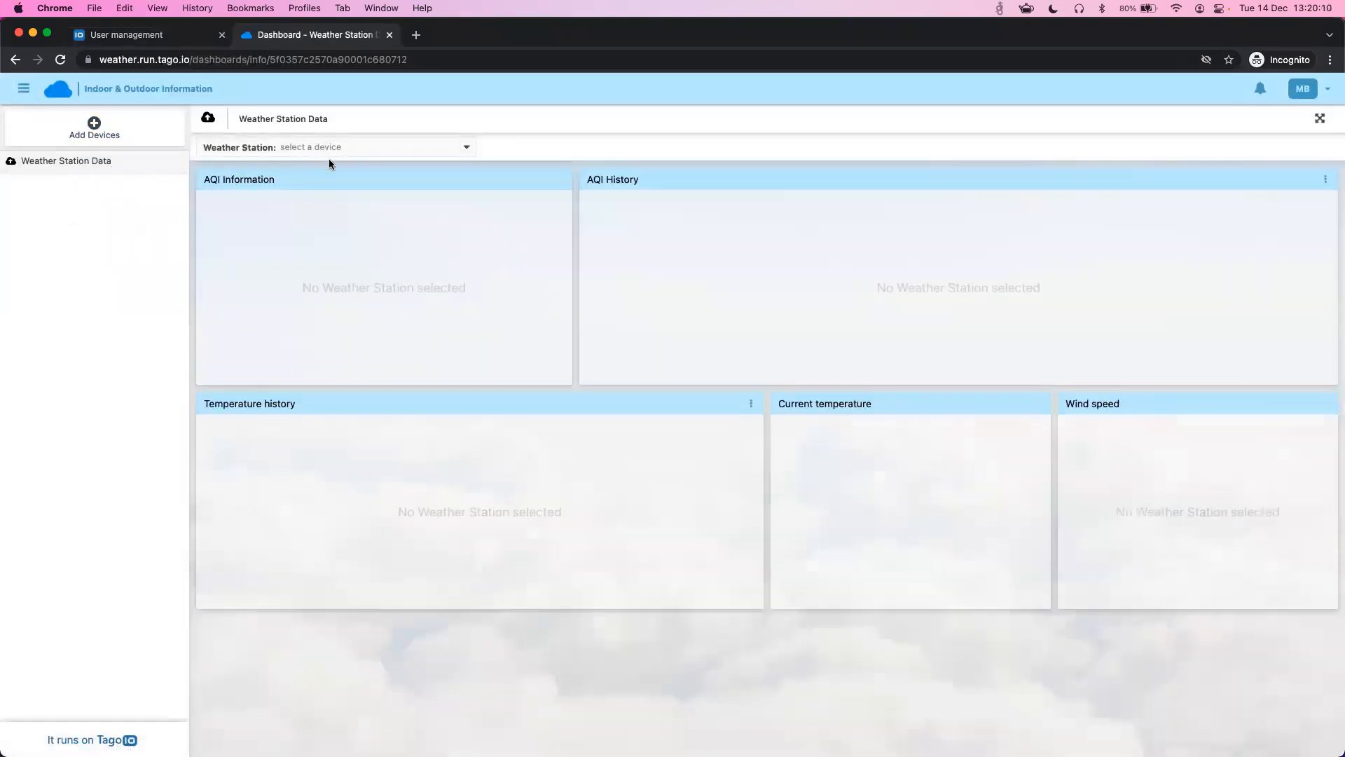
{"action": "left_click", "coordinate": [340, 147]}
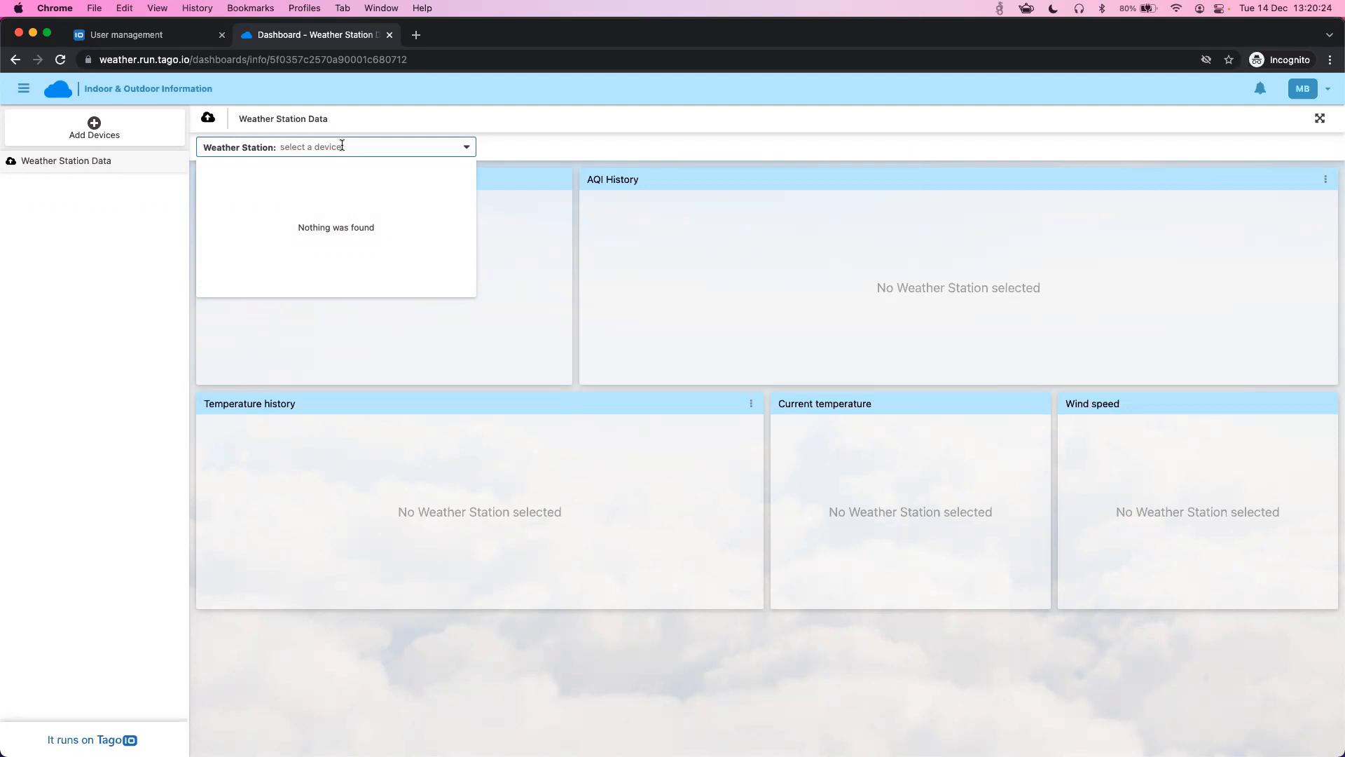
- Register a device named 'Near my farm' with serial 12345679 and view its Weather Station Data
{"action": "left_click", "coordinate": [549, 270]}
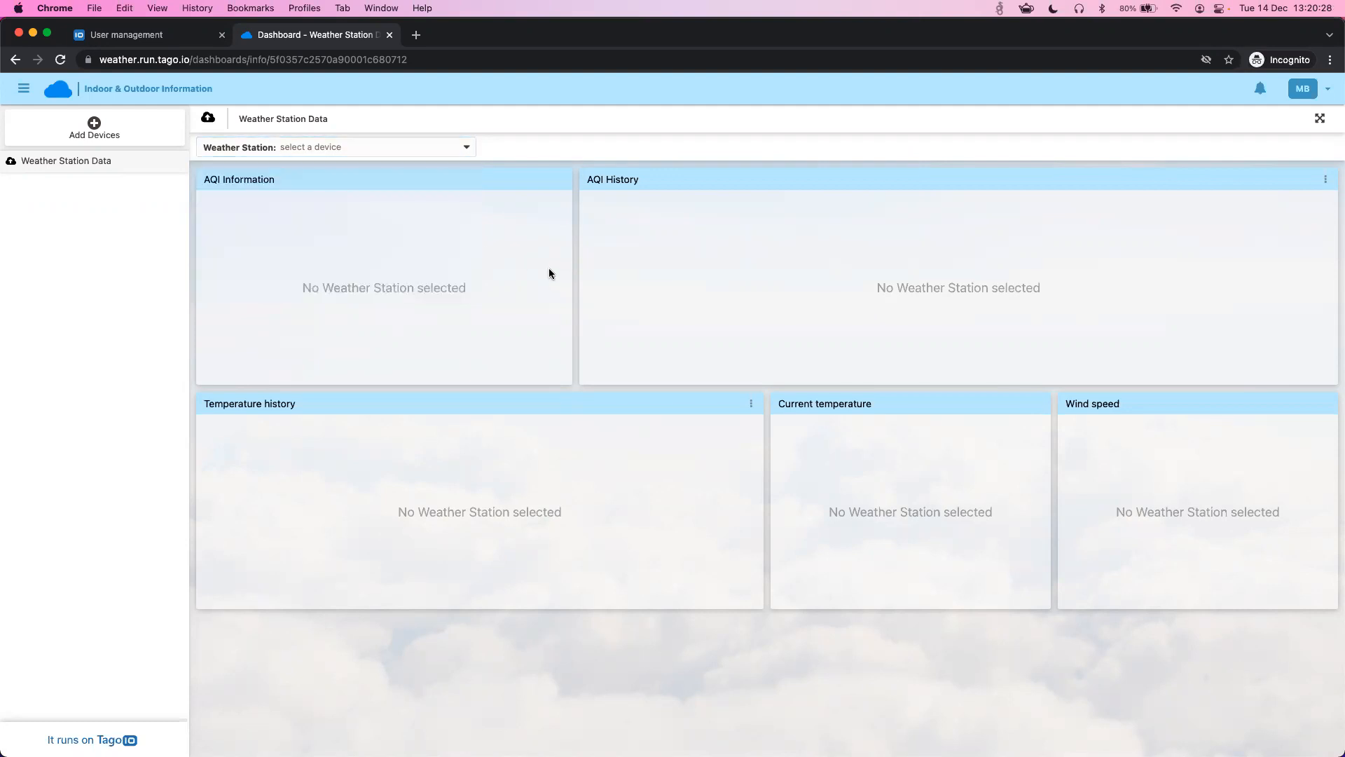
{"action": "left_click", "coordinate": [81, 139]}
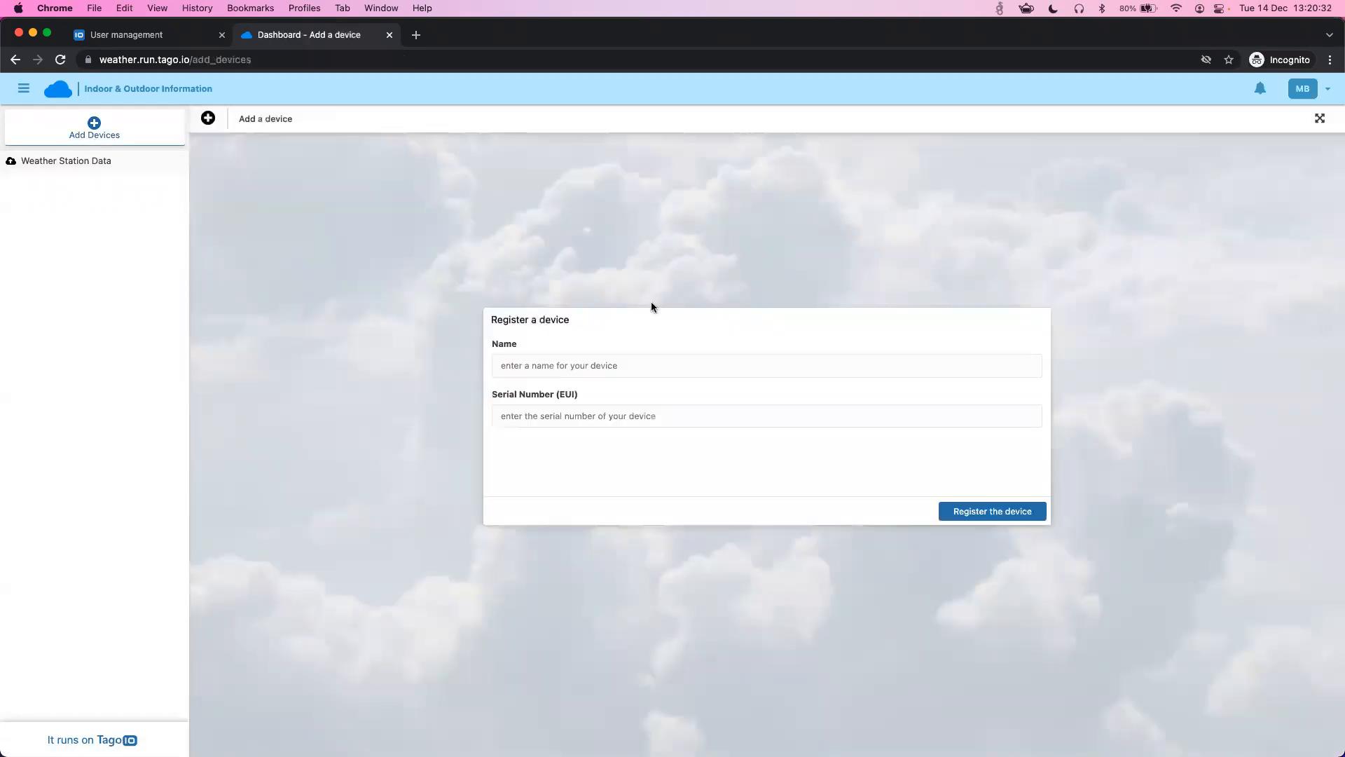
{"action": "left_click", "coordinate": [599, 364]}
{"action": "key", "text": "Caps_Lock"}
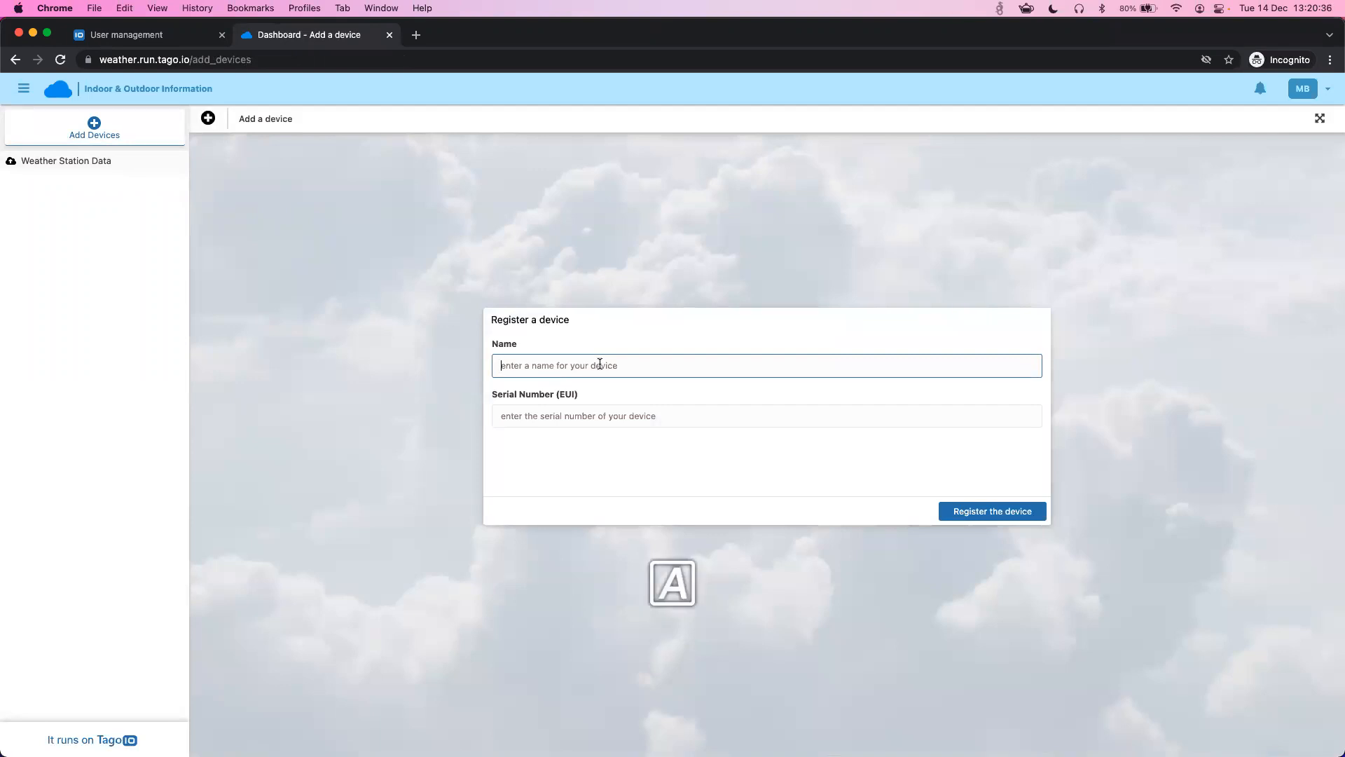
{"action": "type", "text": "N"}
{"action": "key", "text": "Caps_Lock"}
{"action": "type", "text": "ear my farm"}
{"action": "key", "text": "Tab"}
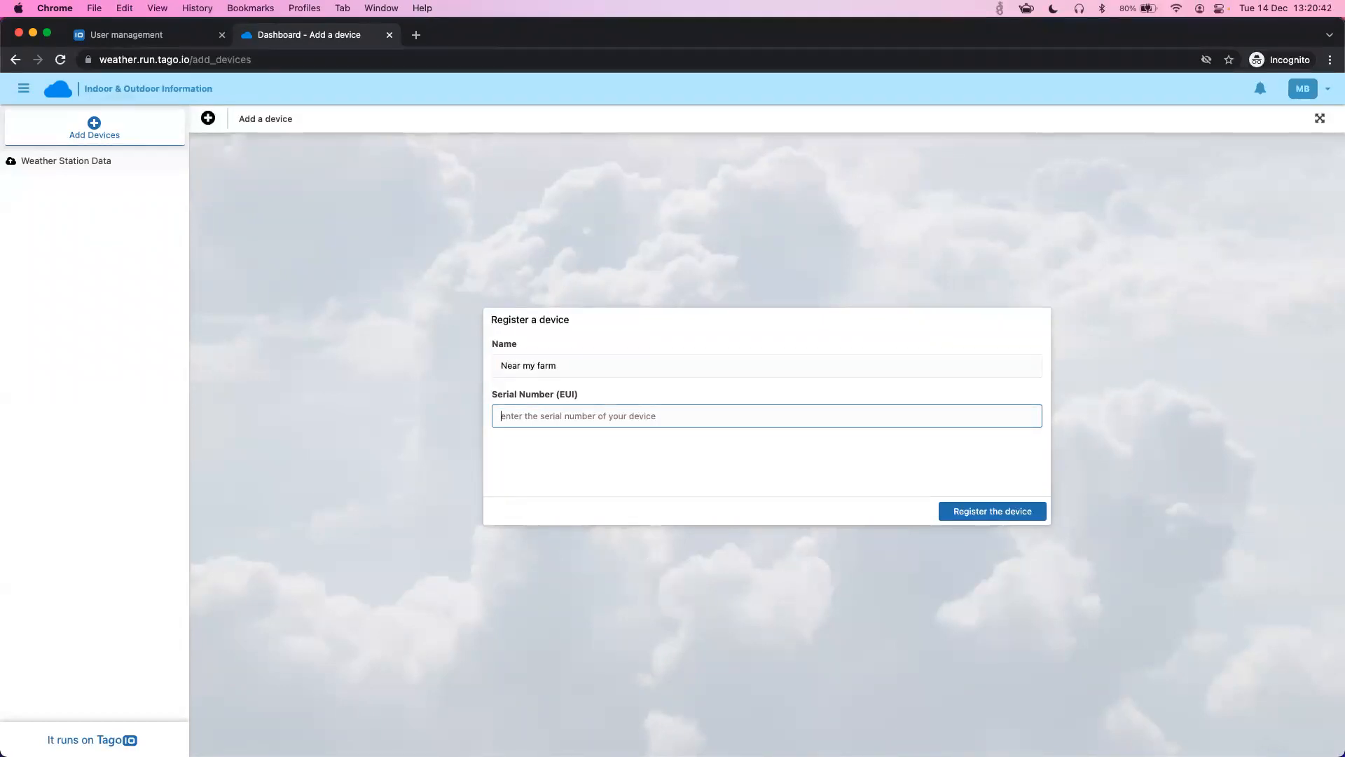
{"action": "type", "text": "12345679"}
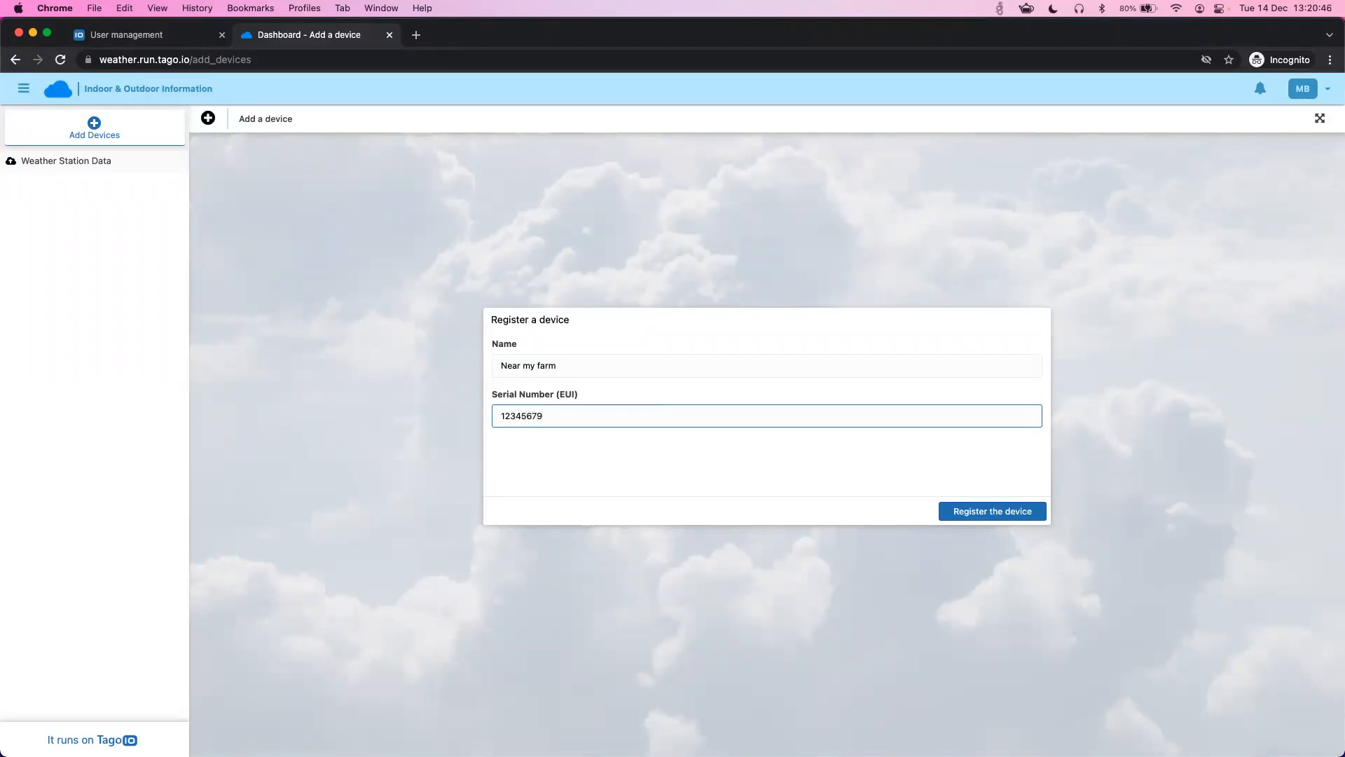
{"action": "left_click", "coordinate": [990, 516]}
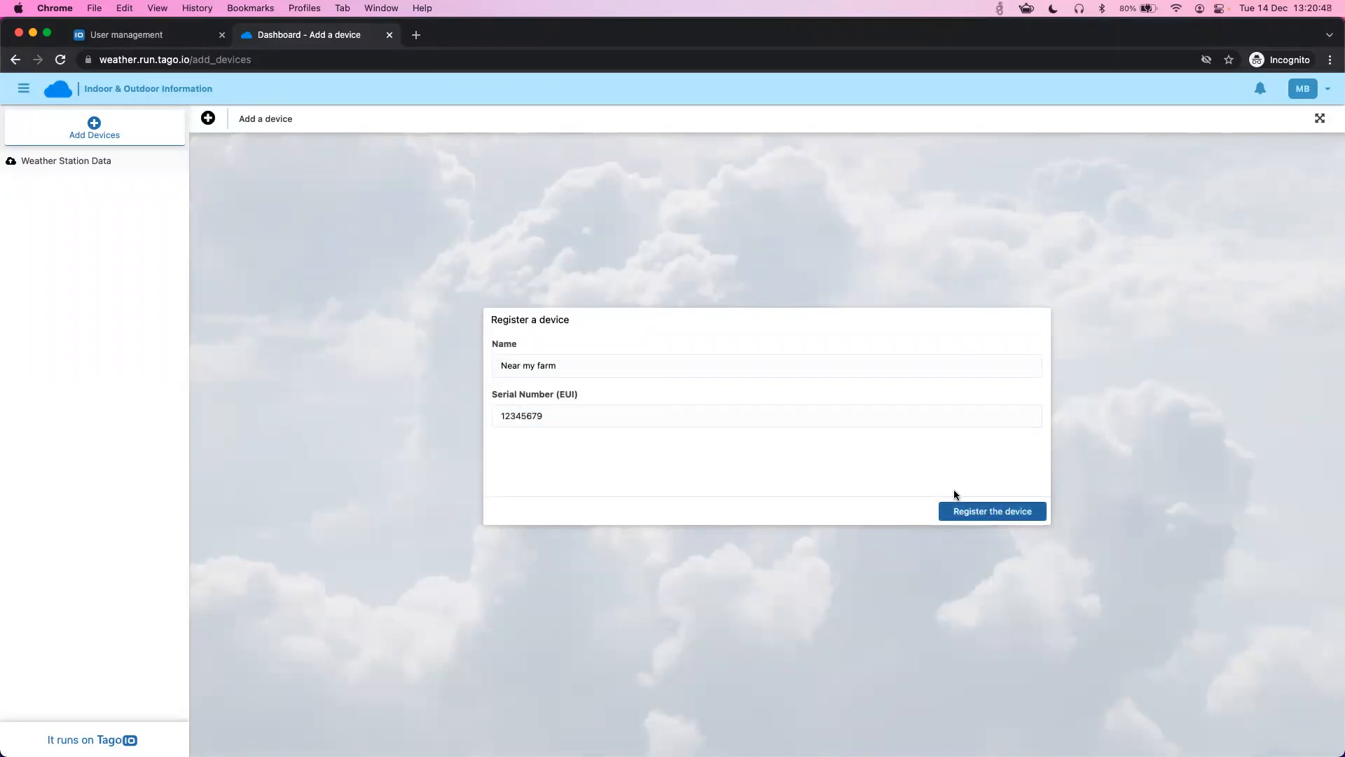
{"action": "left_click", "coordinate": [65, 167]}
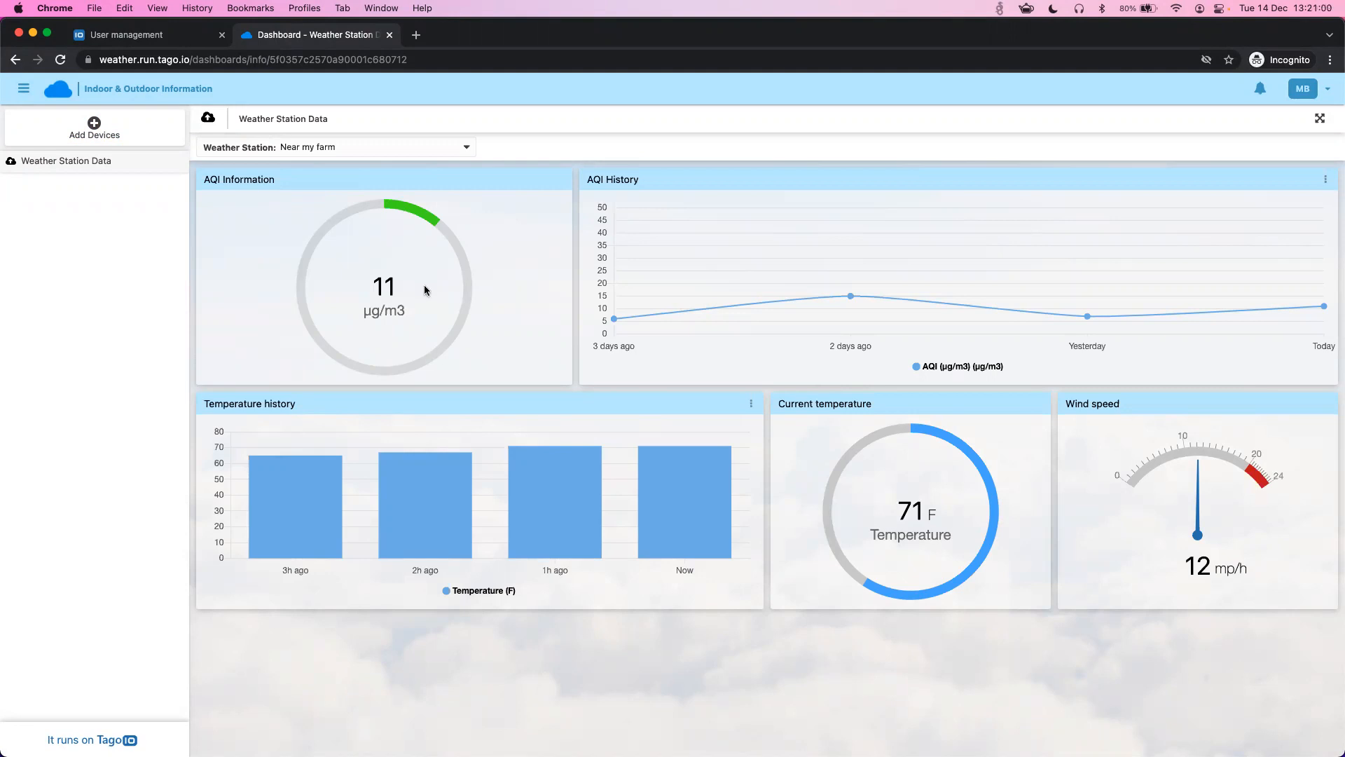
- Inspect the hourly temperature history bars on the Near my farm dashboard
{"action": "mouse_move", "coordinate": [540, 555]}
- Switch to the User management tab and list the Run's two users, both tagged type customer
{"action": "left_click", "coordinate": [144, 36]}
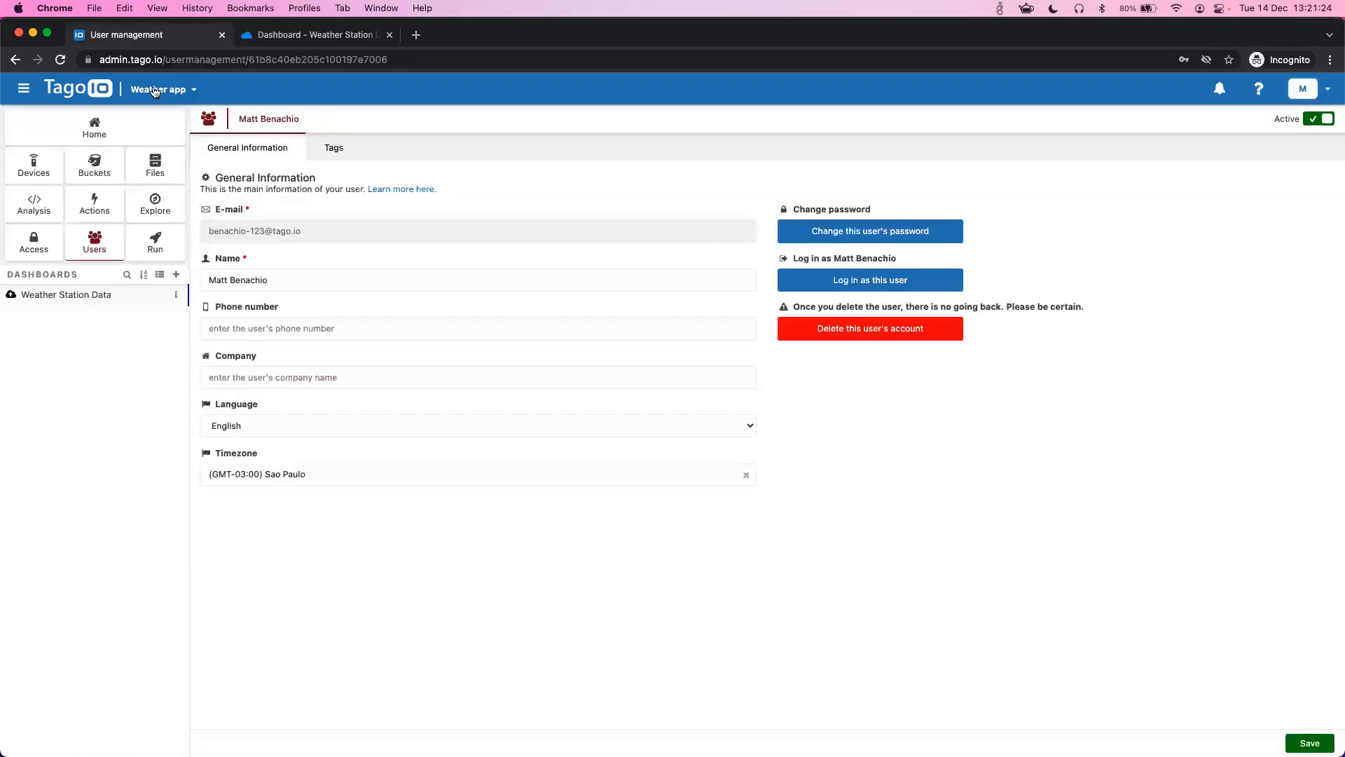
{"action": "left_click", "coordinate": [110, 246]}
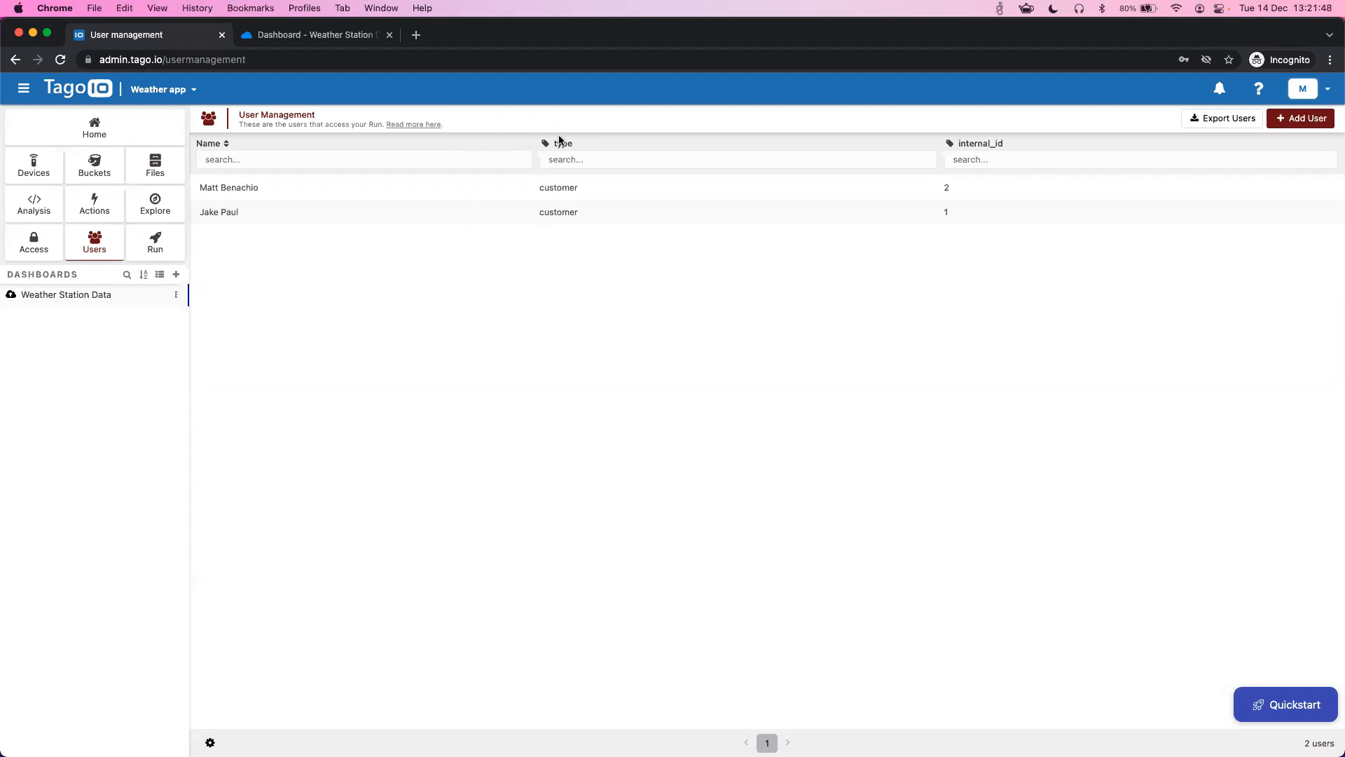
{"action": "mouse_move", "coordinate": [564, 143]}
{"action": "mouse_move", "coordinate": [971, 143]}
- Show the five-device list and open Users in a new tab placed beside Devices
{"action": "left_click", "coordinate": [34, 171]}
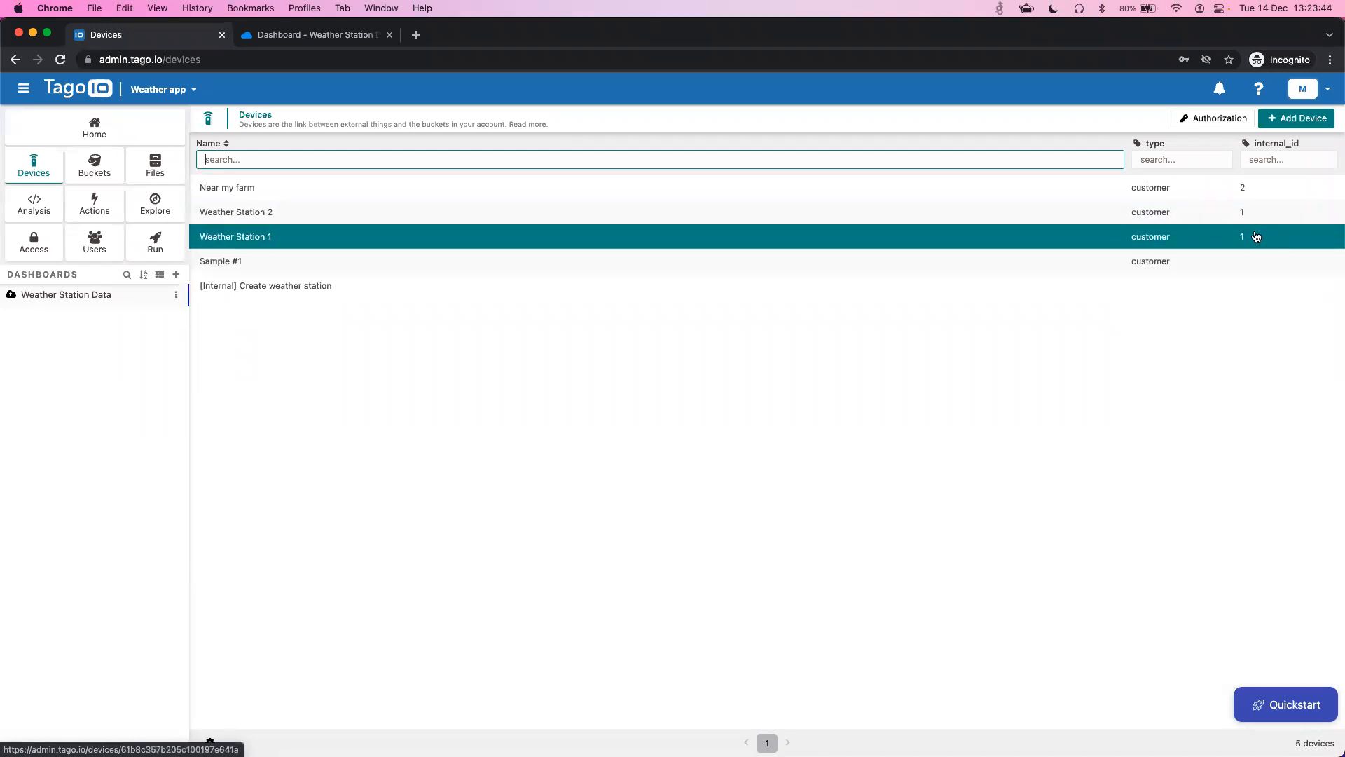
{"action": "right_click", "coordinate": [112, 241]}
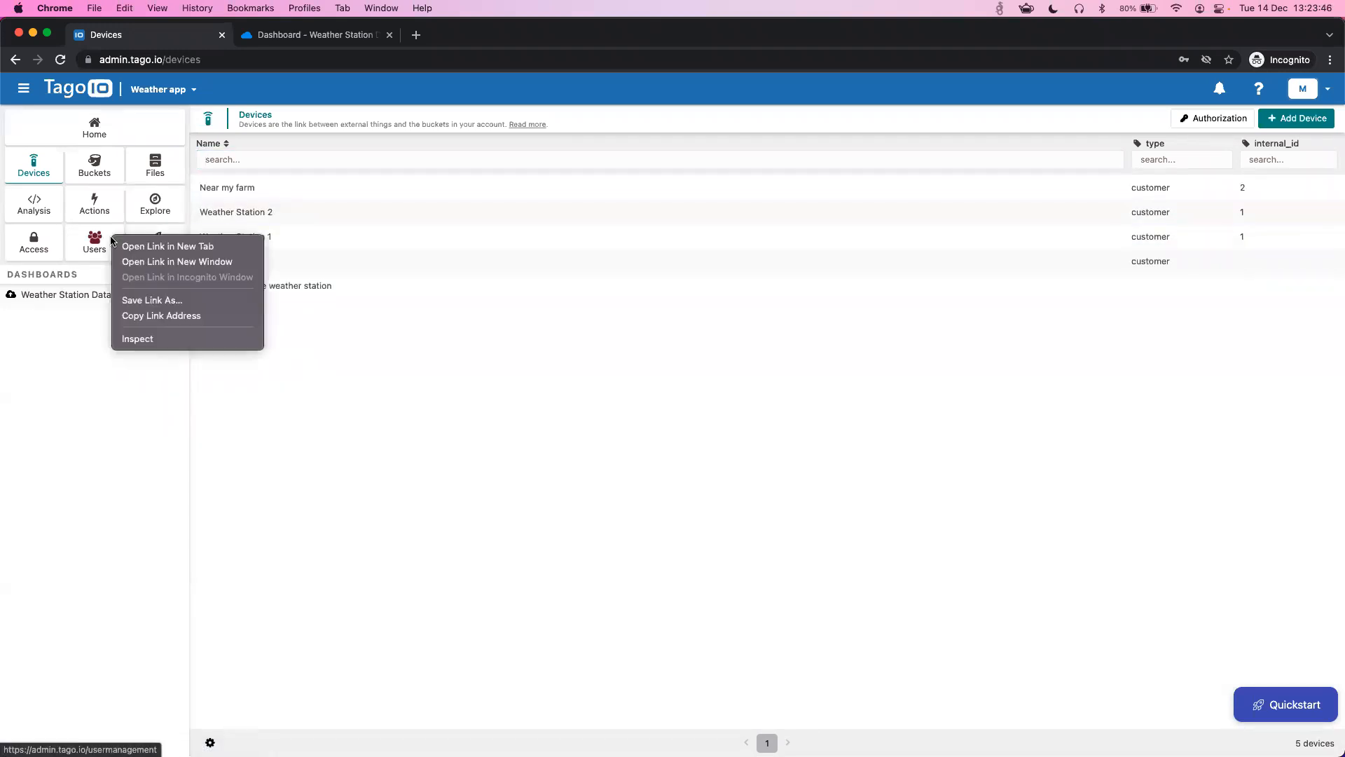
{"action": "left_click", "coordinate": [123, 246]}
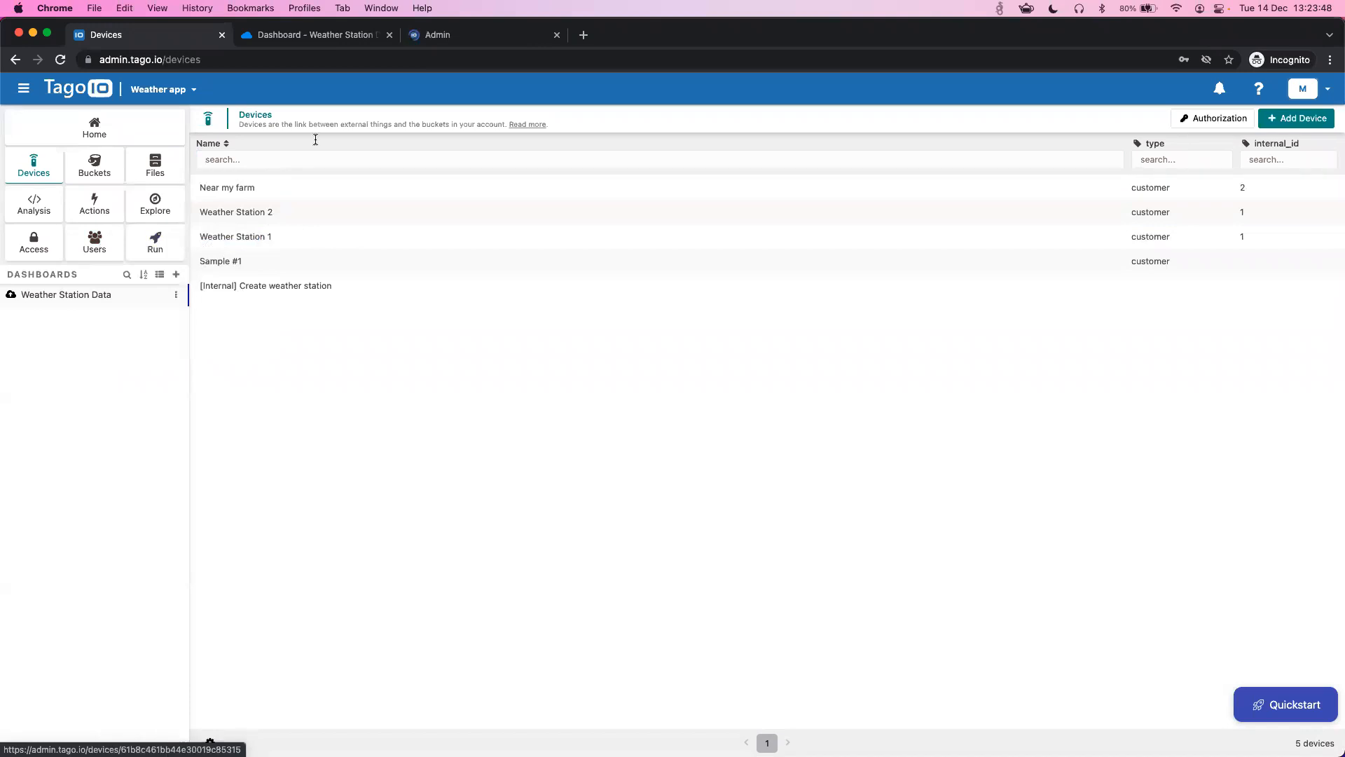
{"action": "left_click_drag", "start_coordinate": [465, 37], "coordinate": [317, 51]}
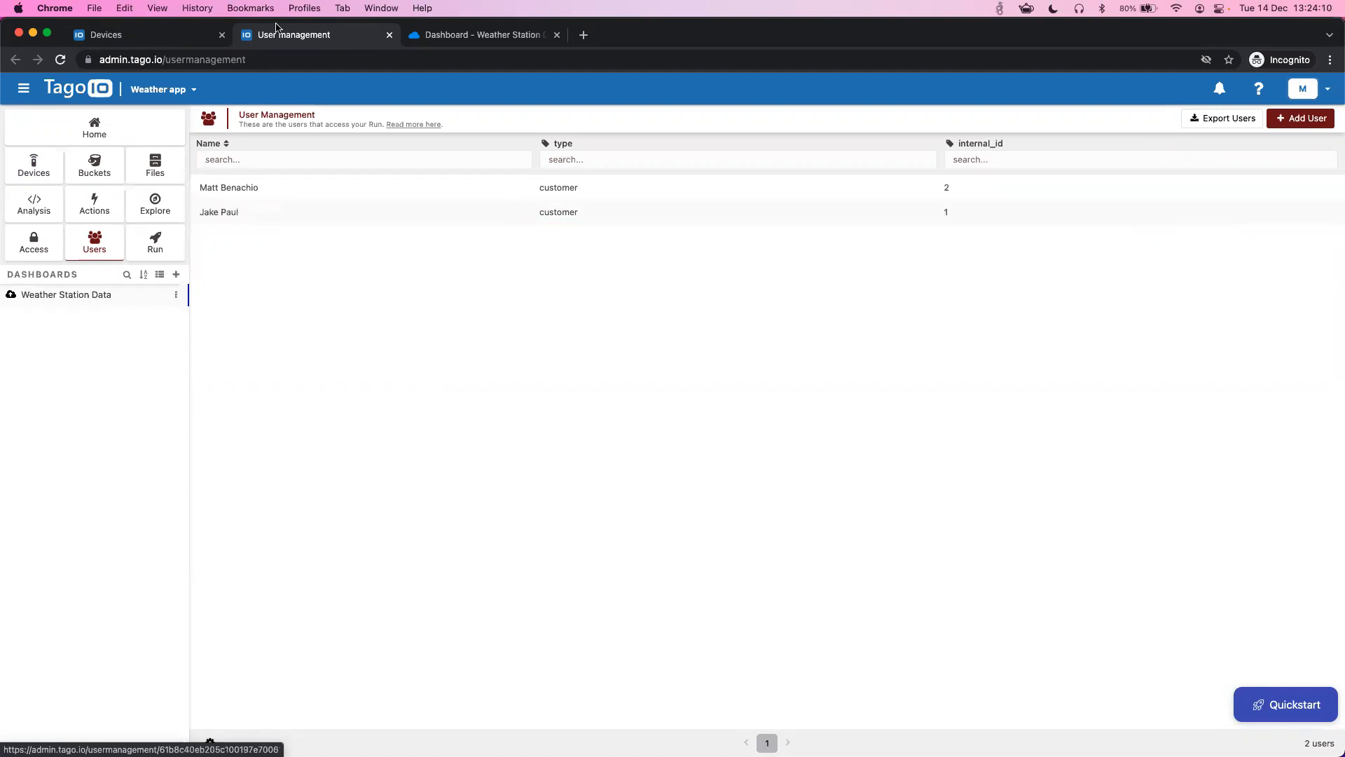
{"action": "left_click", "coordinate": [145, 37]}
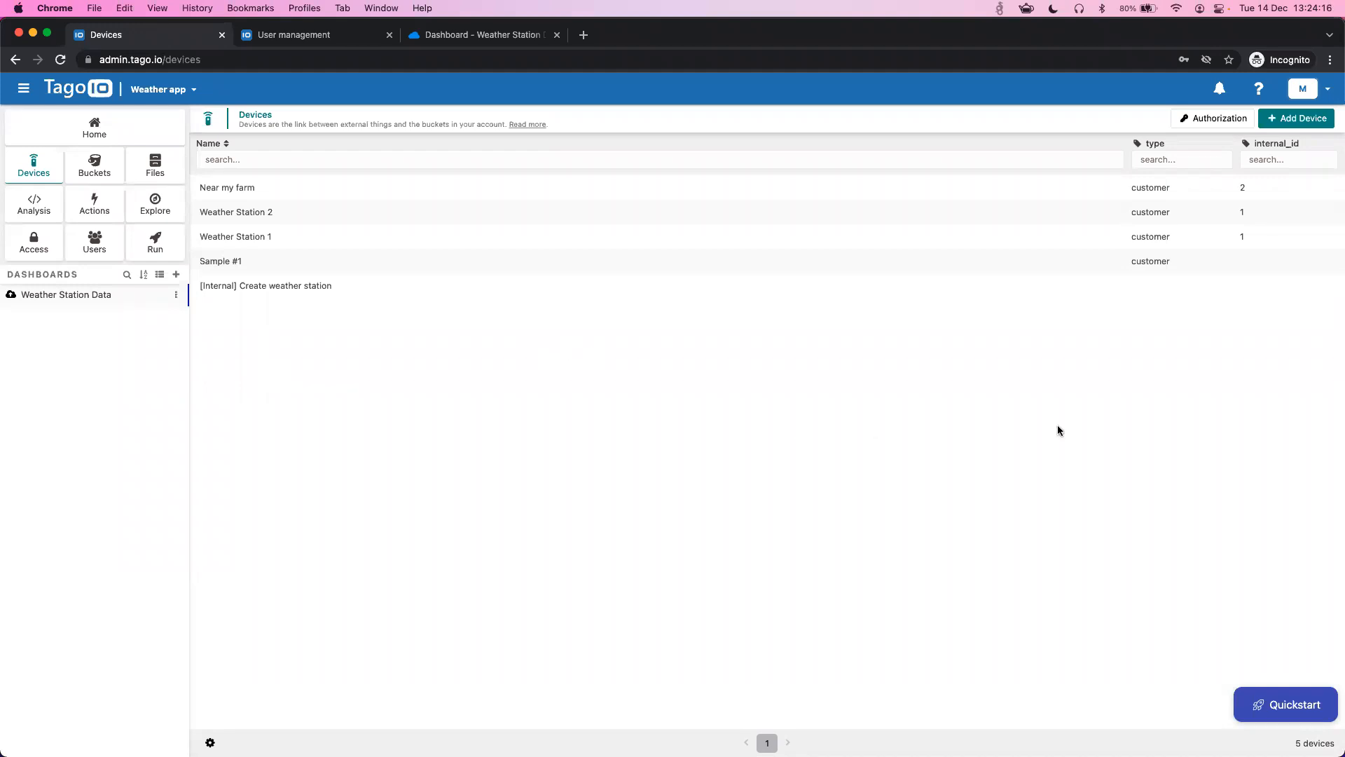
{"action": "mouse_move", "coordinate": [1278, 144]}
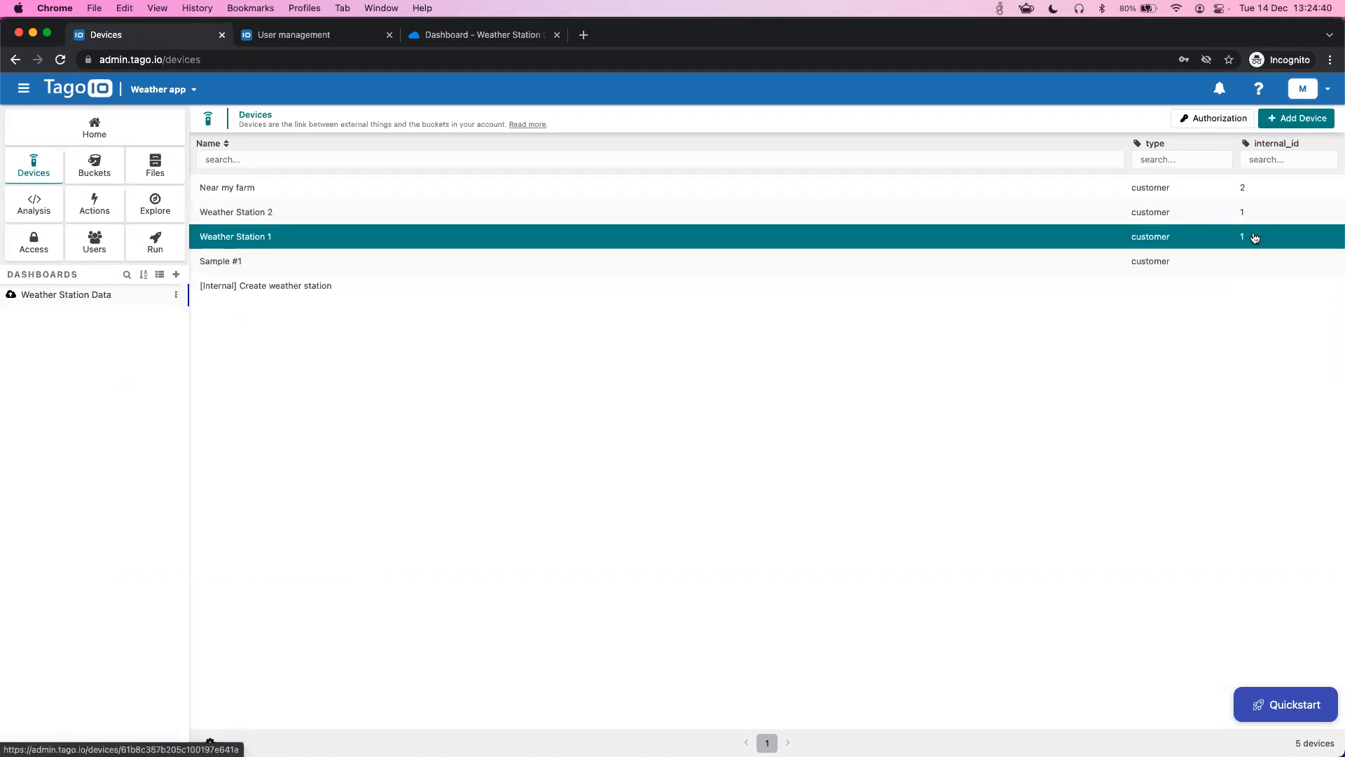
- Open Access Management to see the Dashboards to users and Devices to users policies
{"action": "left_click", "coordinate": [27, 249]}
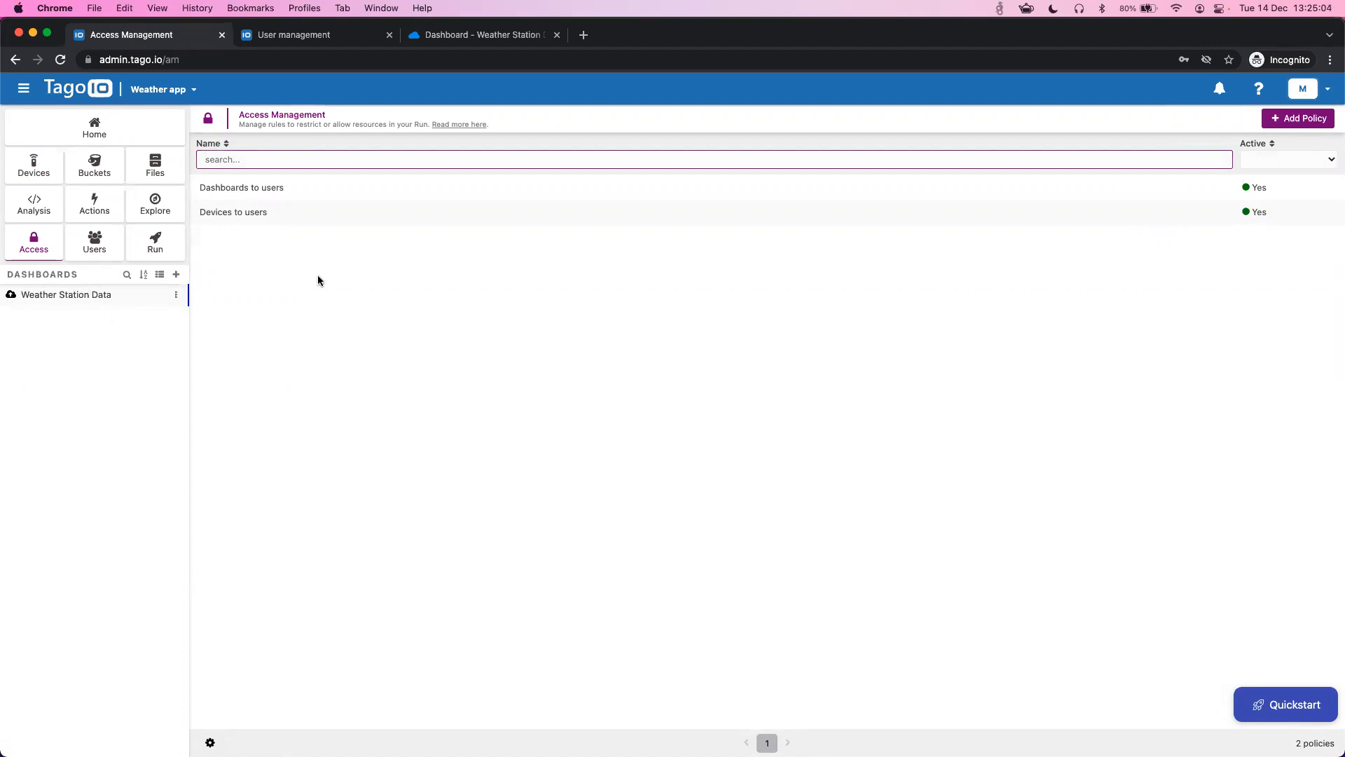
{"action": "left_click", "coordinate": [435, 592]}
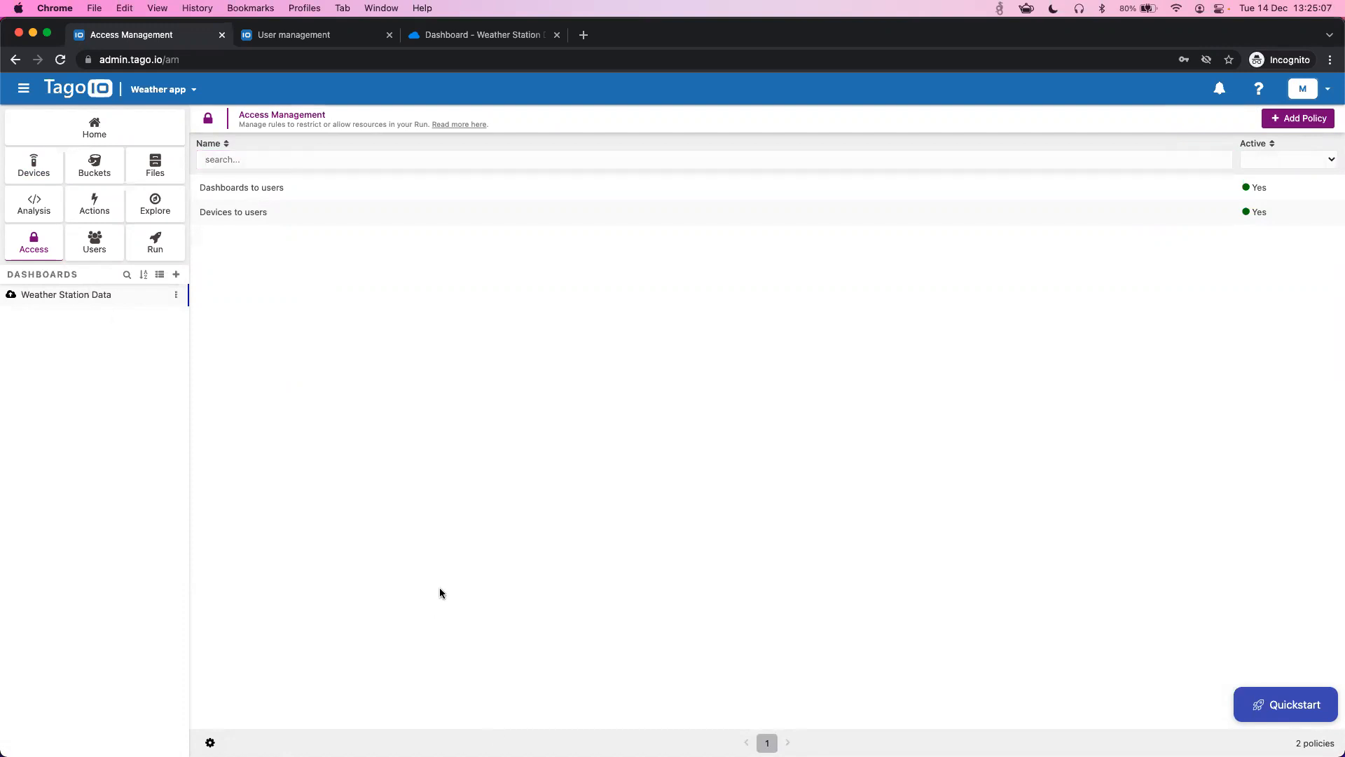
- Inspect the Dashboards to users policy: Run user targets with Tag type = customer, Dashboard permission kept
{"action": "left_click", "coordinate": [268, 188]}
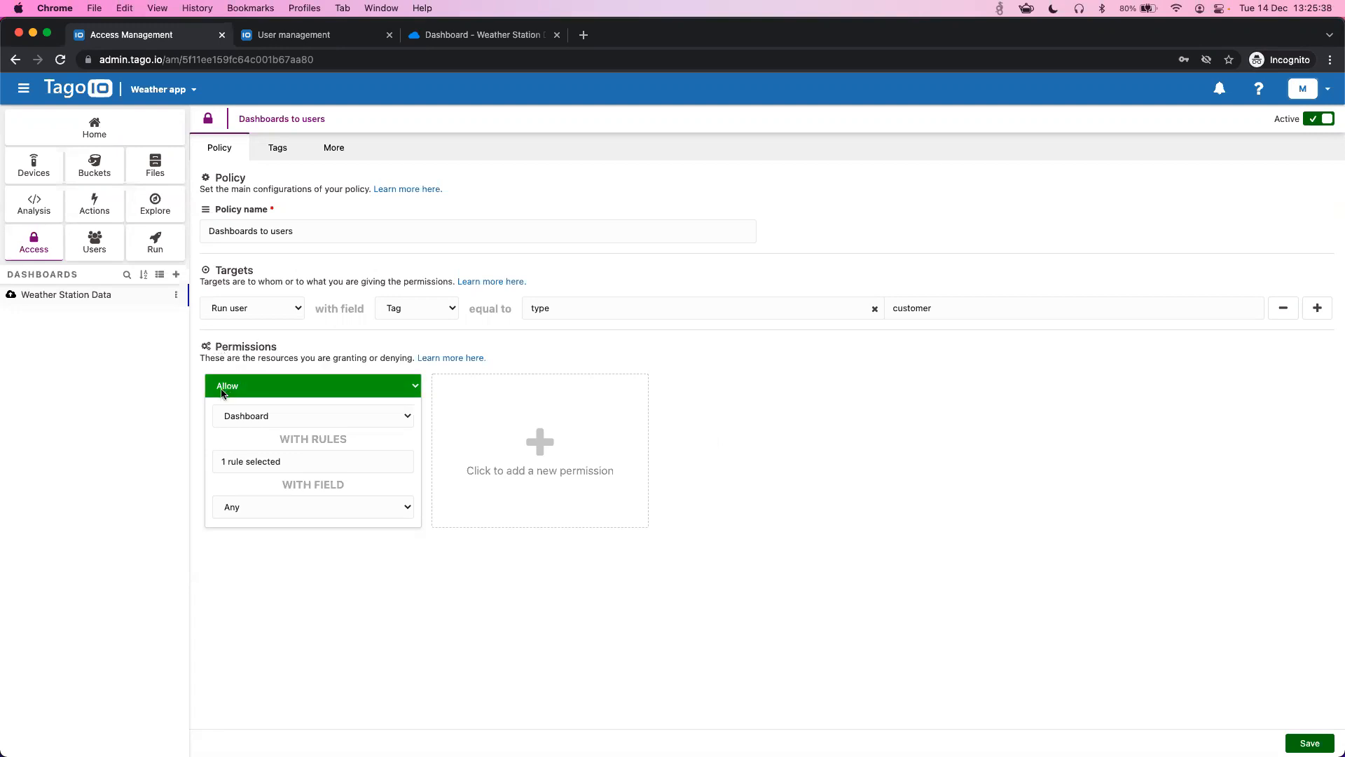
{"action": "left_click", "coordinate": [276, 417]}
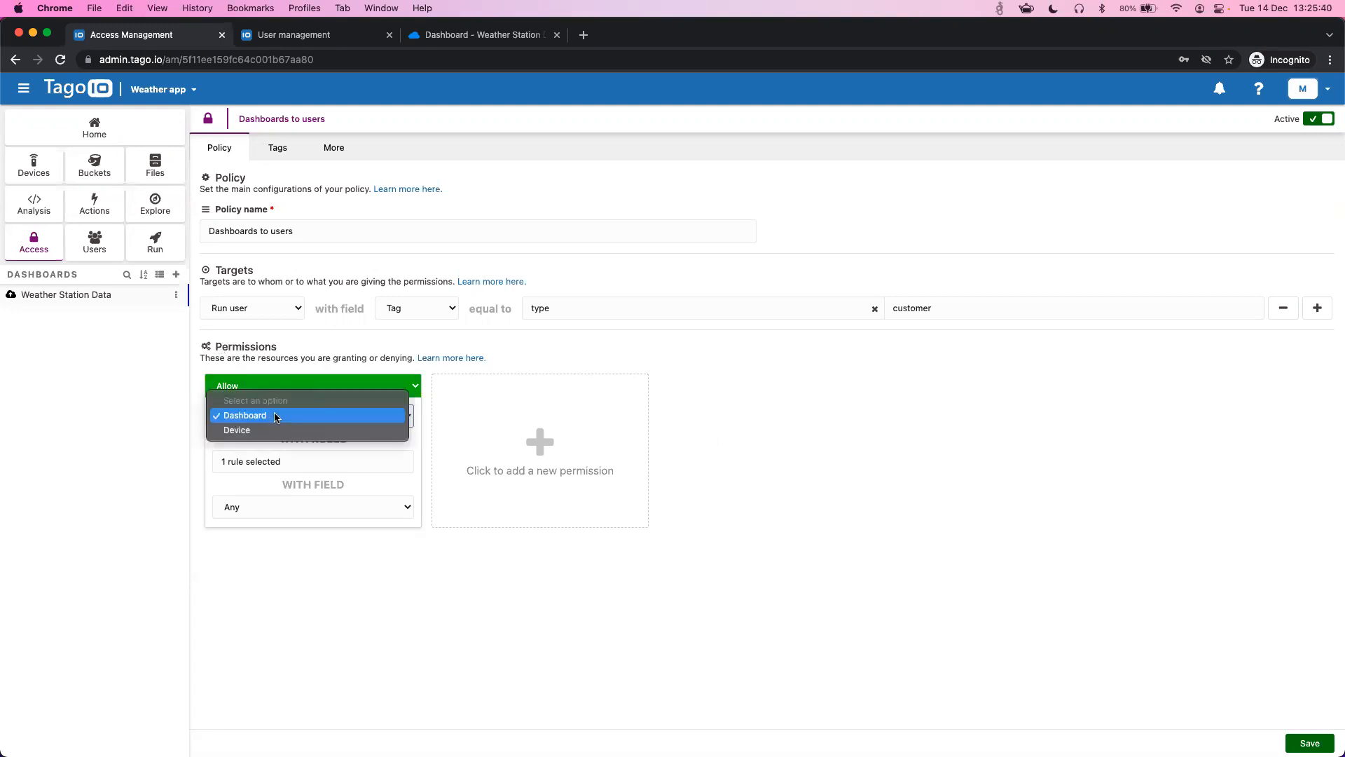
{"action": "left_click", "coordinate": [275, 415]}
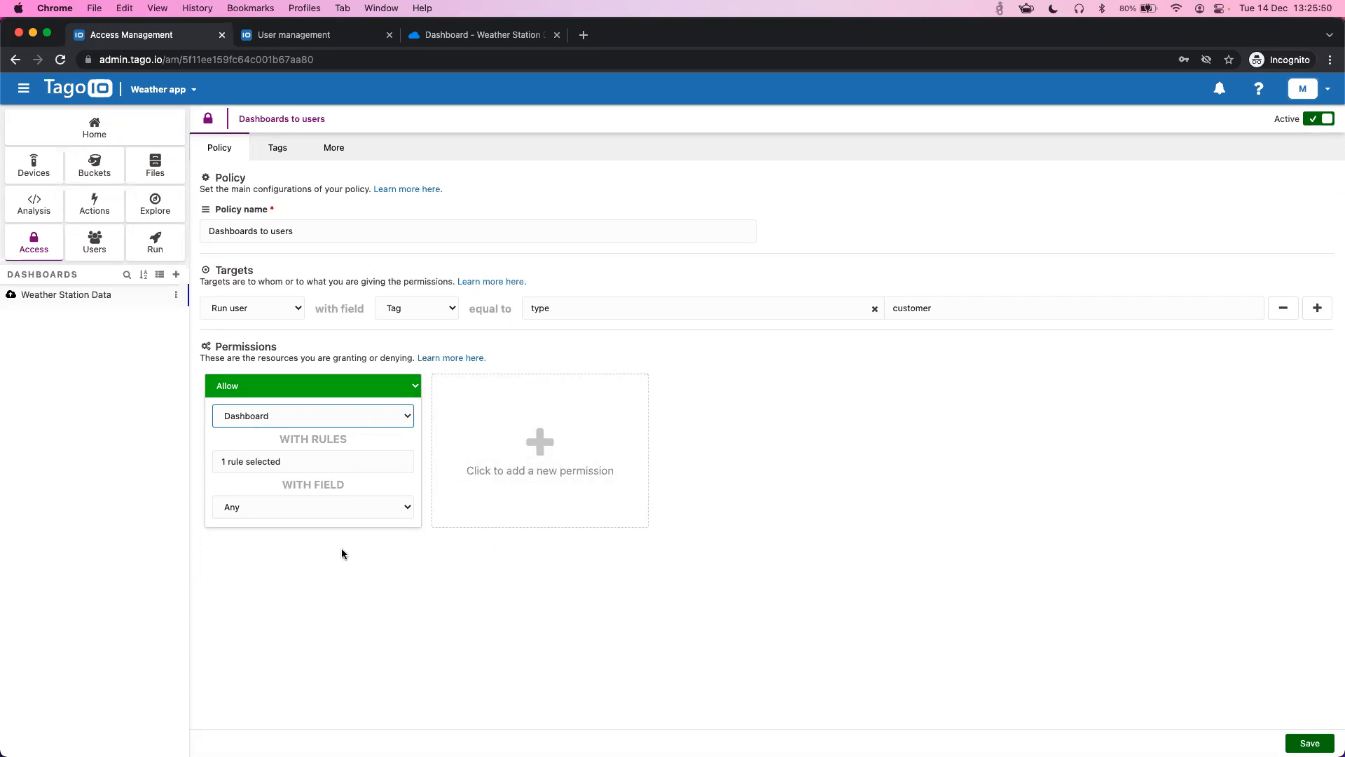
{"action": "double_click", "coordinate": [231, 272]}
{"action": "left_click", "coordinate": [284, 270]}
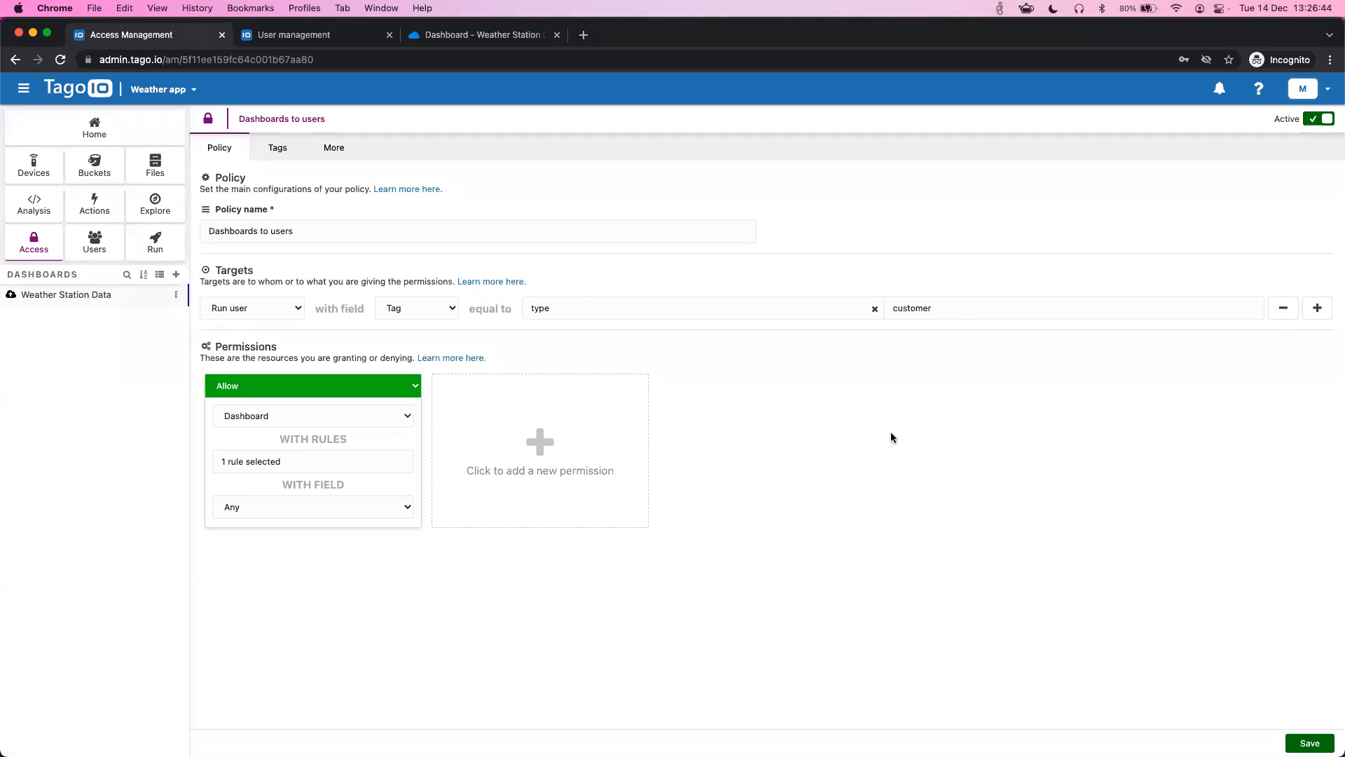
- Open the Devices to users policy, then view the end user's Weather Station Data dashboard
{"action": "left_click", "coordinate": [49, 252]}
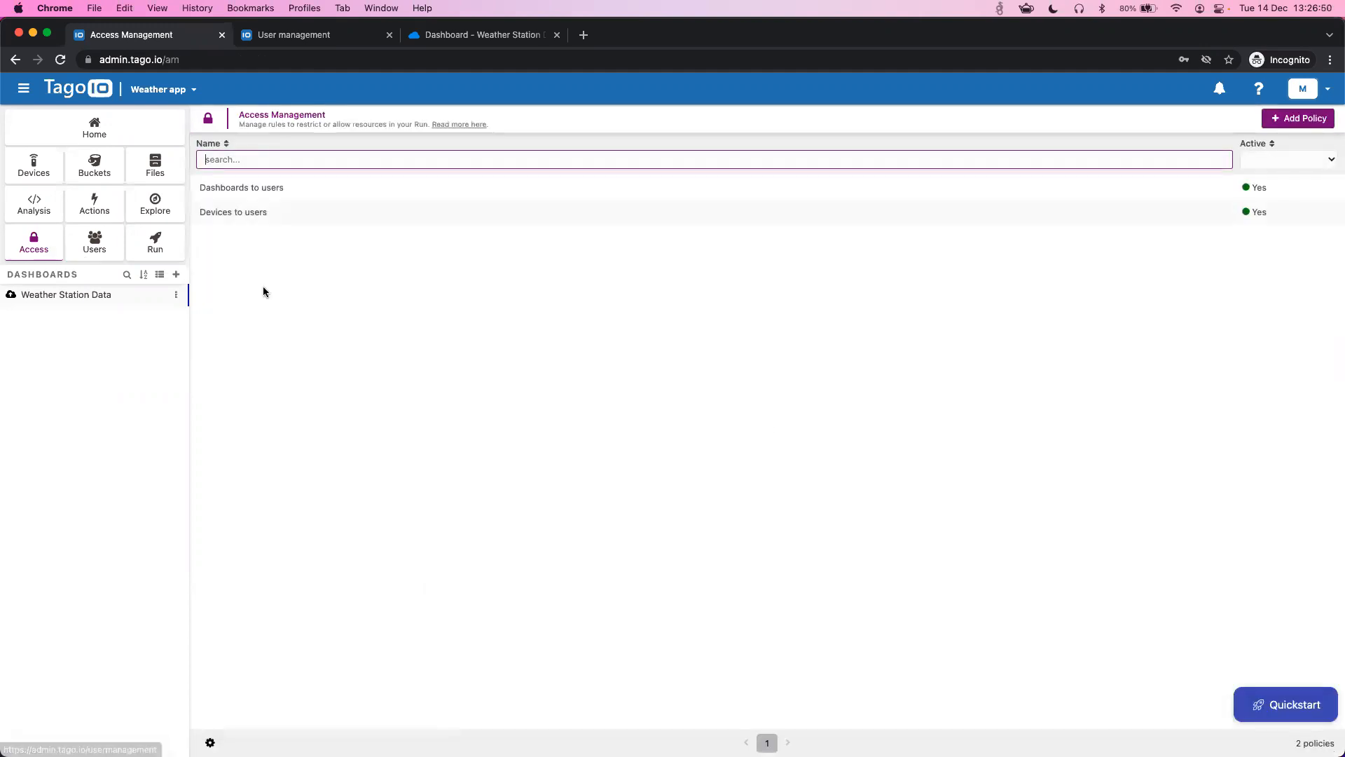
{"action": "left_click", "coordinate": [294, 213]}
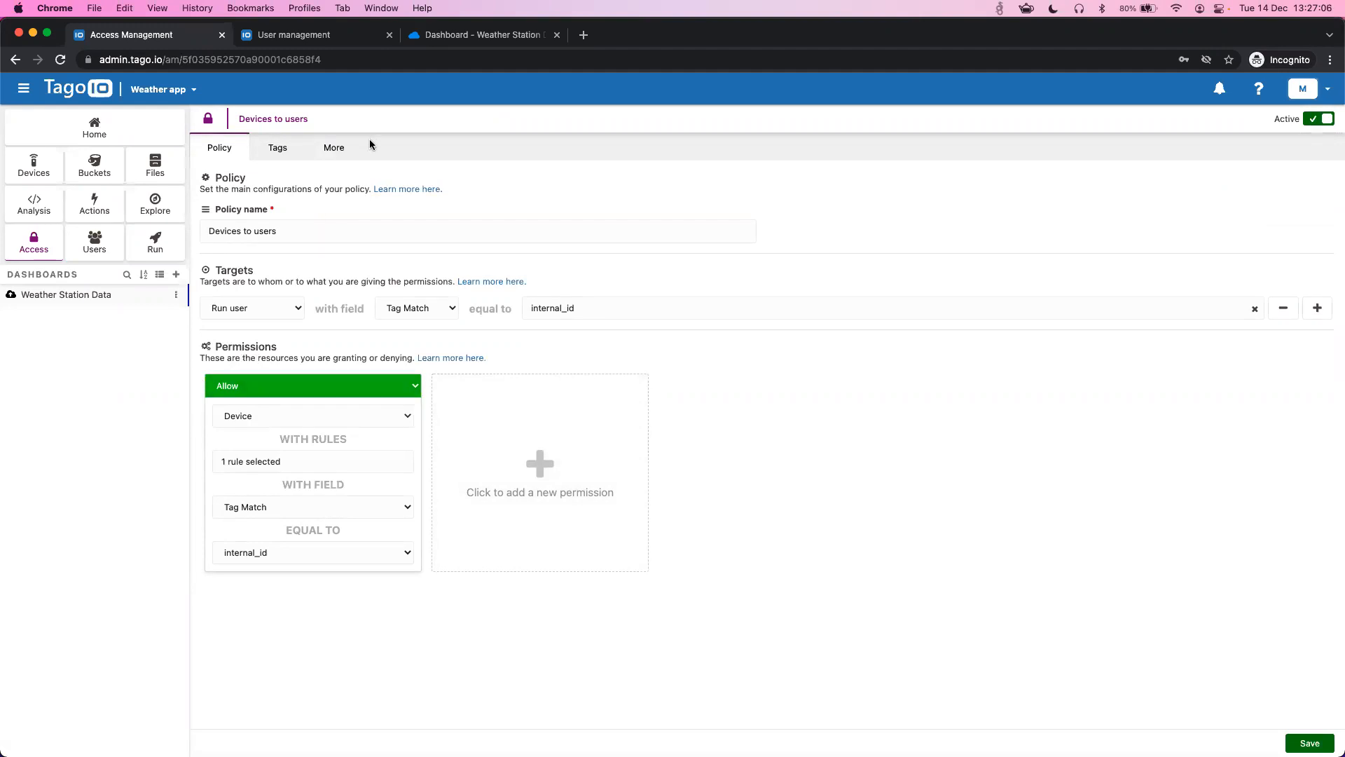
{"action": "left_click", "coordinate": [453, 39]}
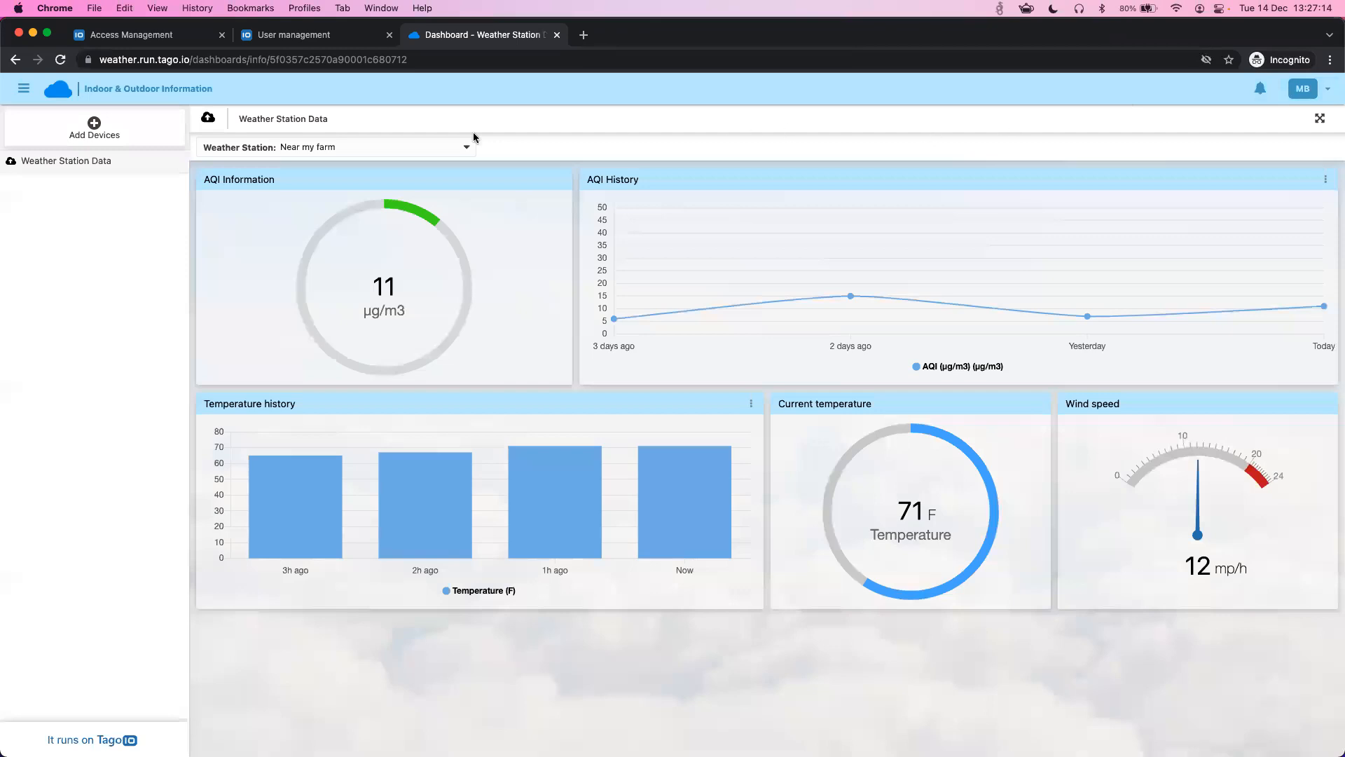
- Confirm the Weather Station dropdown offers only Near my farm, then go back to the Devices to users policy
{"action": "left_click", "coordinate": [382, 148]}
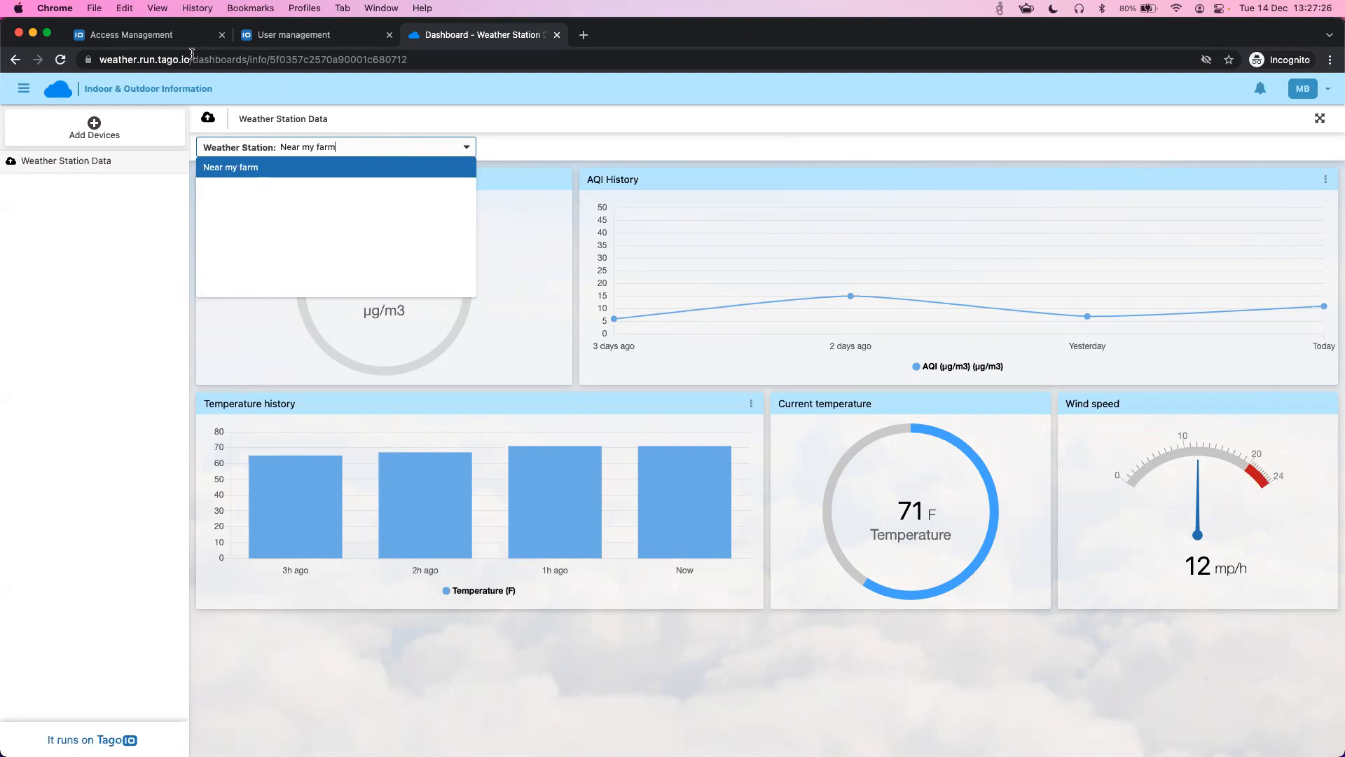
{"action": "left_click", "coordinate": [153, 38]}
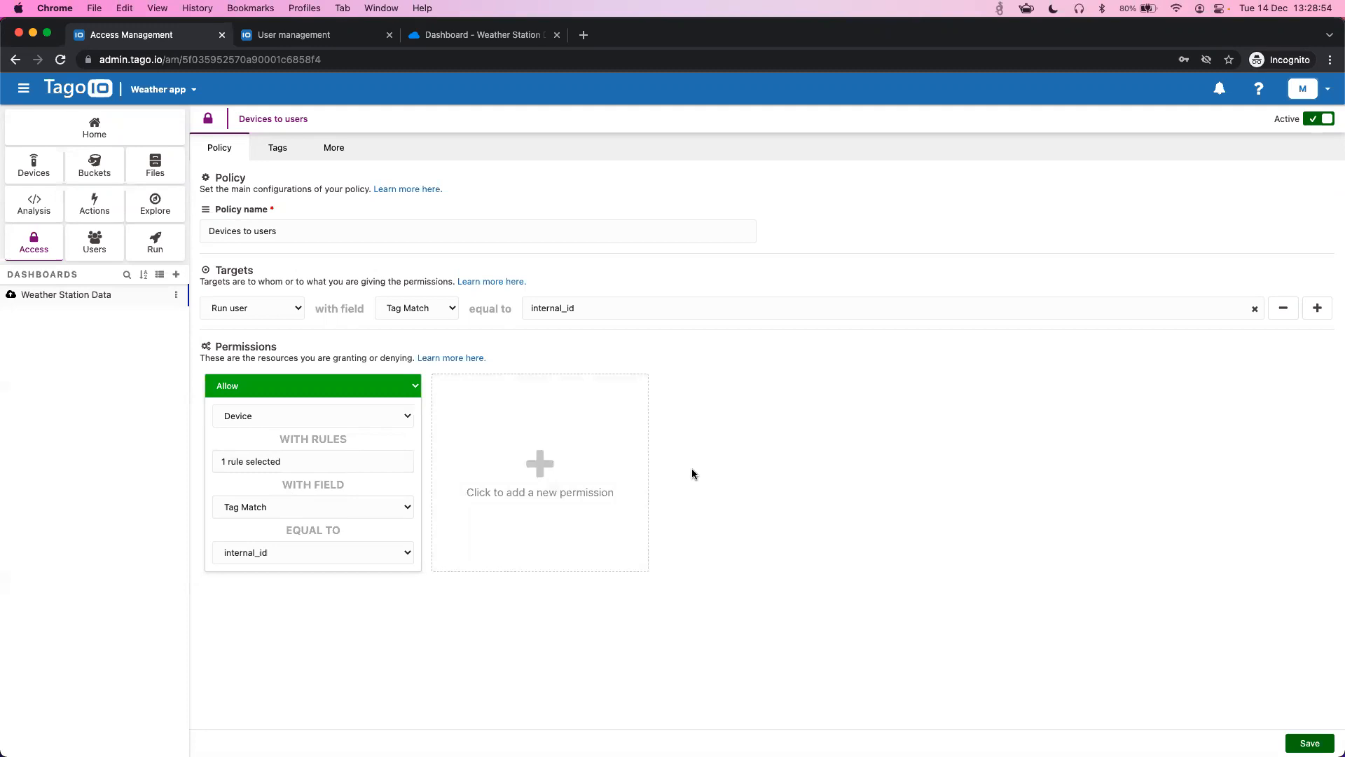
- Leave the Devices to users permission at Allow and open the admin Weather Station Data dashboard
{"action": "left_click", "coordinate": [266, 389]}
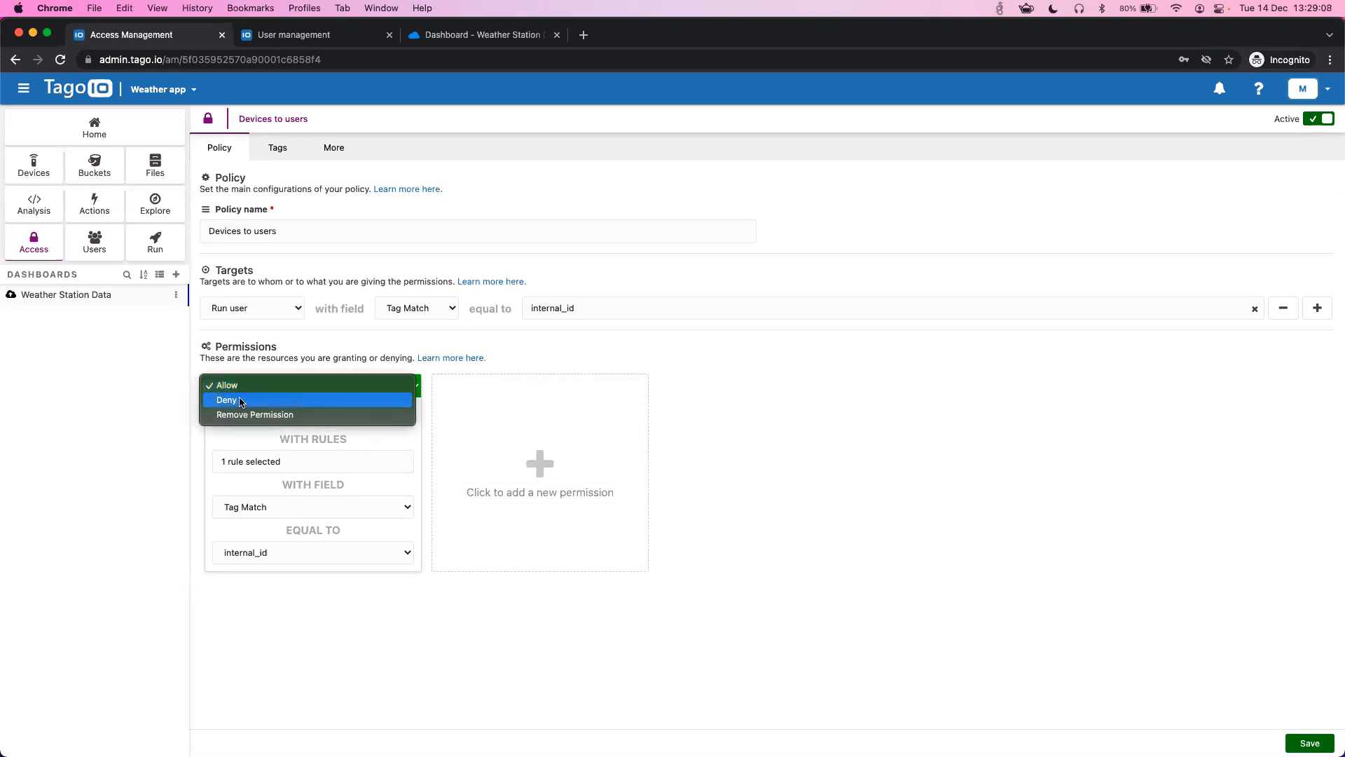
{"action": "left_click", "coordinate": [703, 394]}
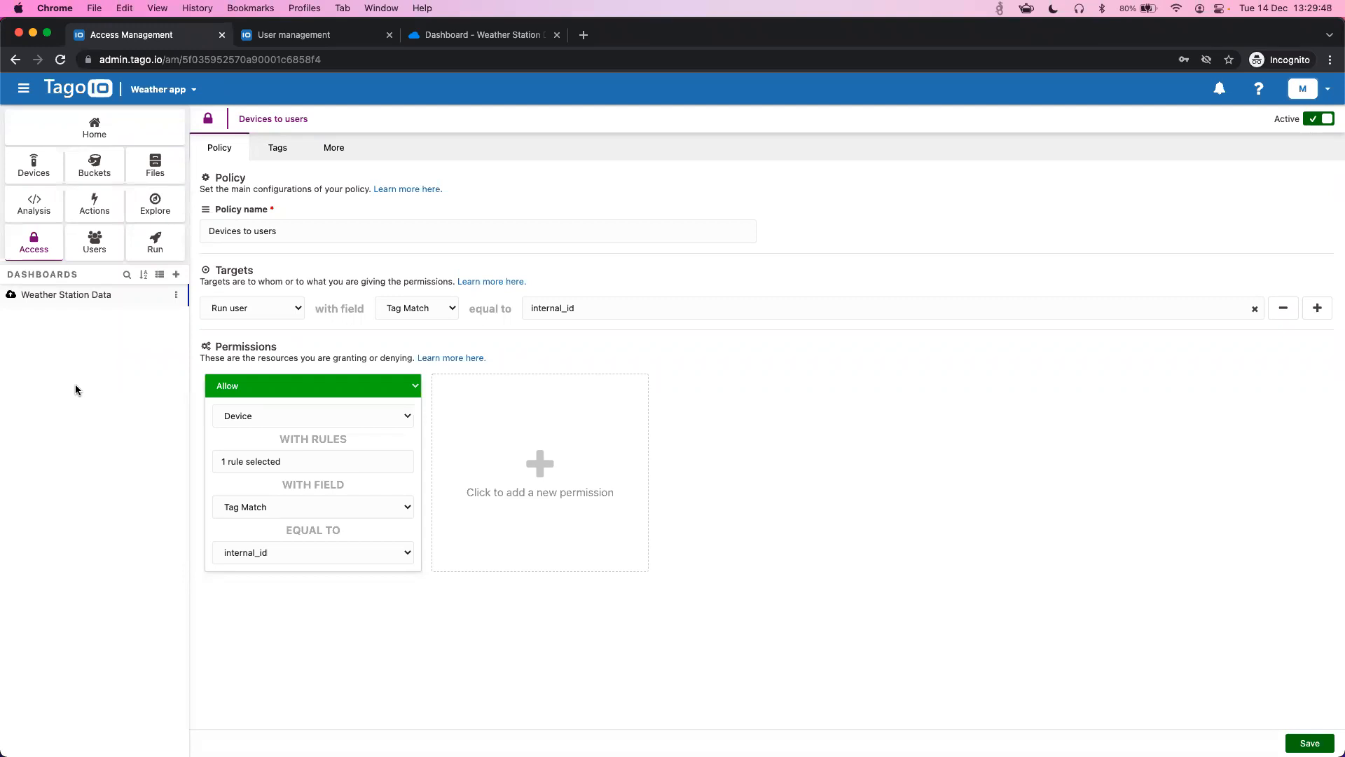
{"action": "left_click", "coordinate": [110, 298]}
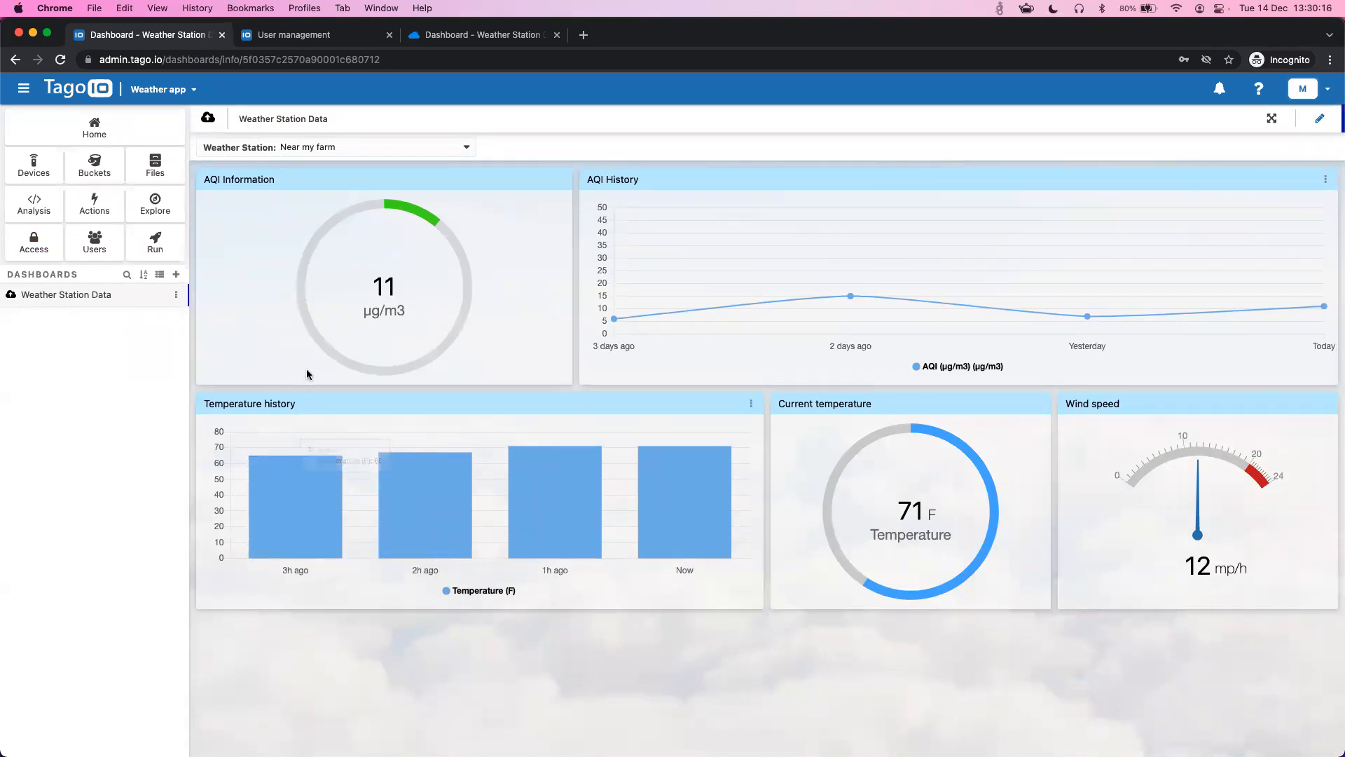
- Close the User management tab and compare the run-portal dashboard with the admin one
{"action": "left_click", "coordinate": [389, 34]}
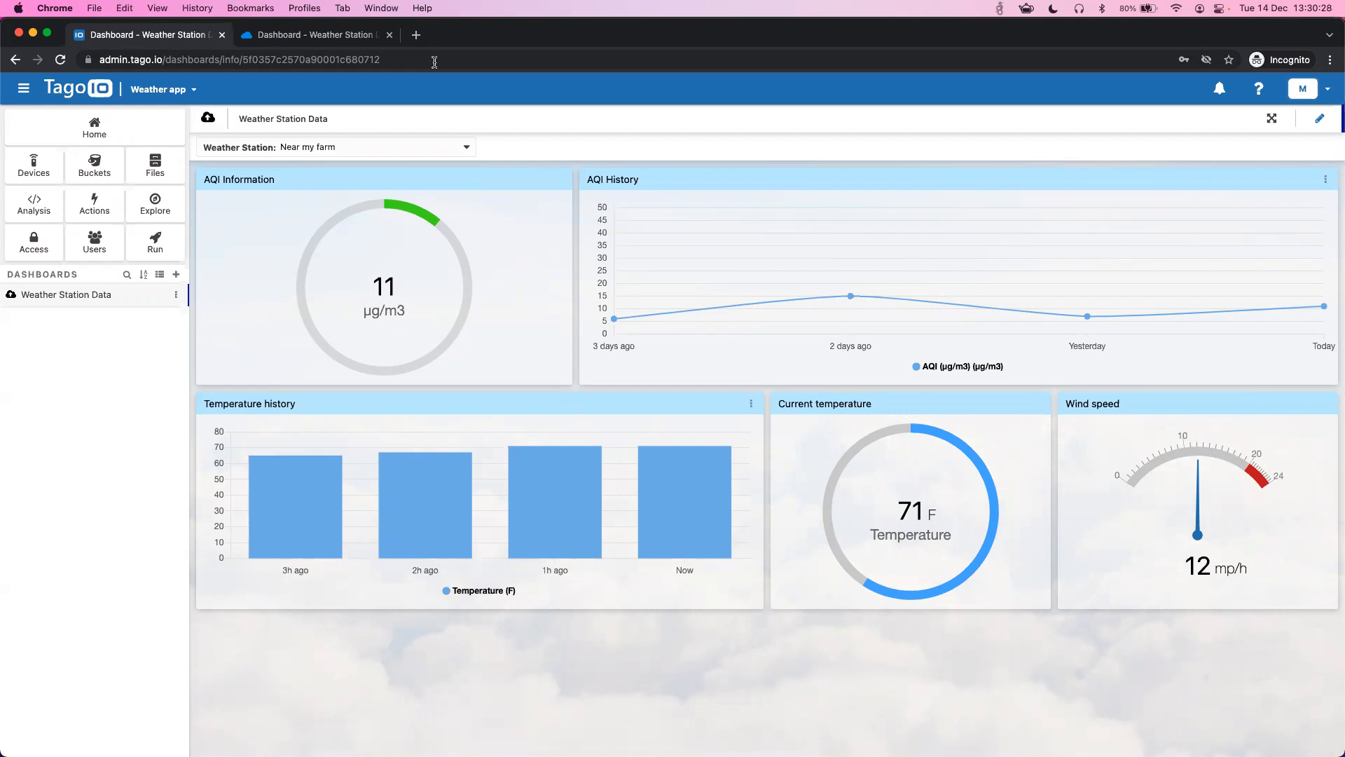
{"action": "left_click", "coordinate": [302, 39]}
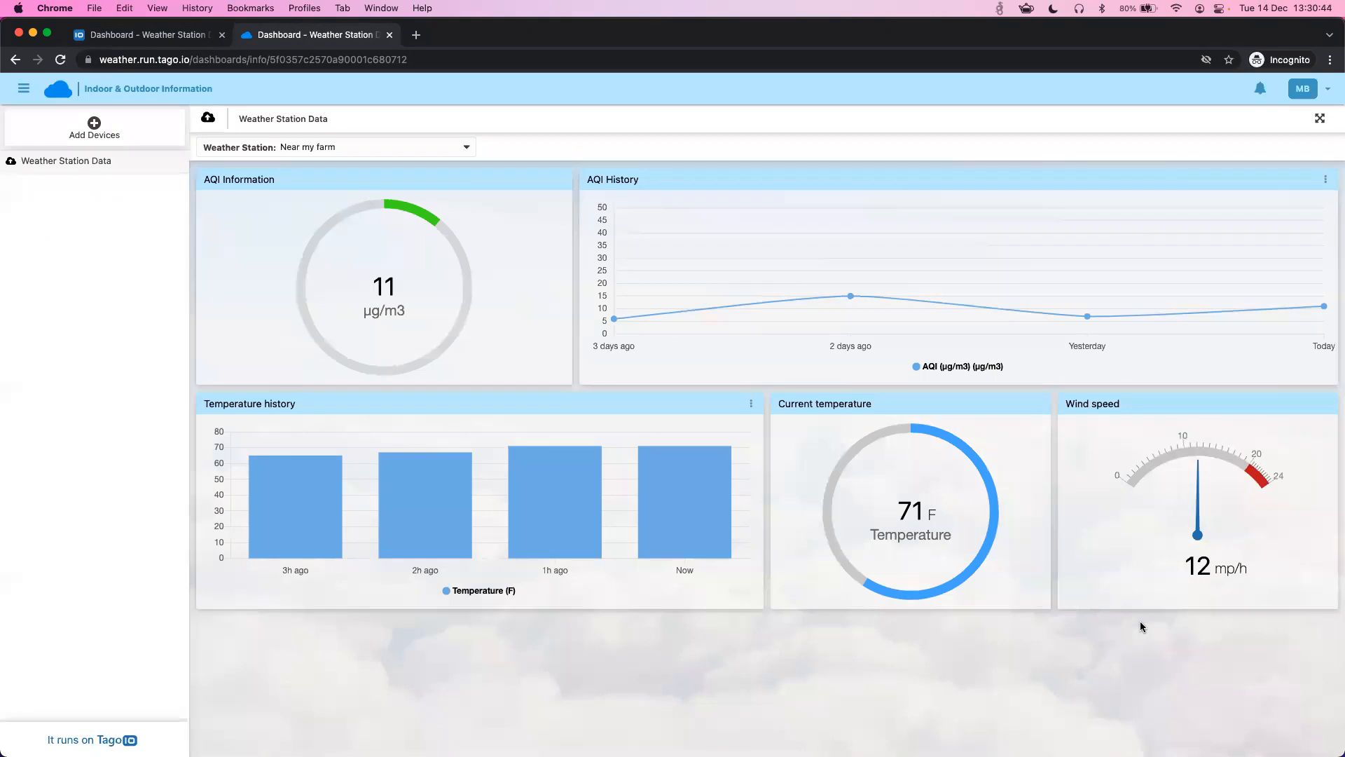
{"action": "mouse_move", "coordinate": [758, 296]}
{"action": "left_click", "coordinate": [169, 41]}
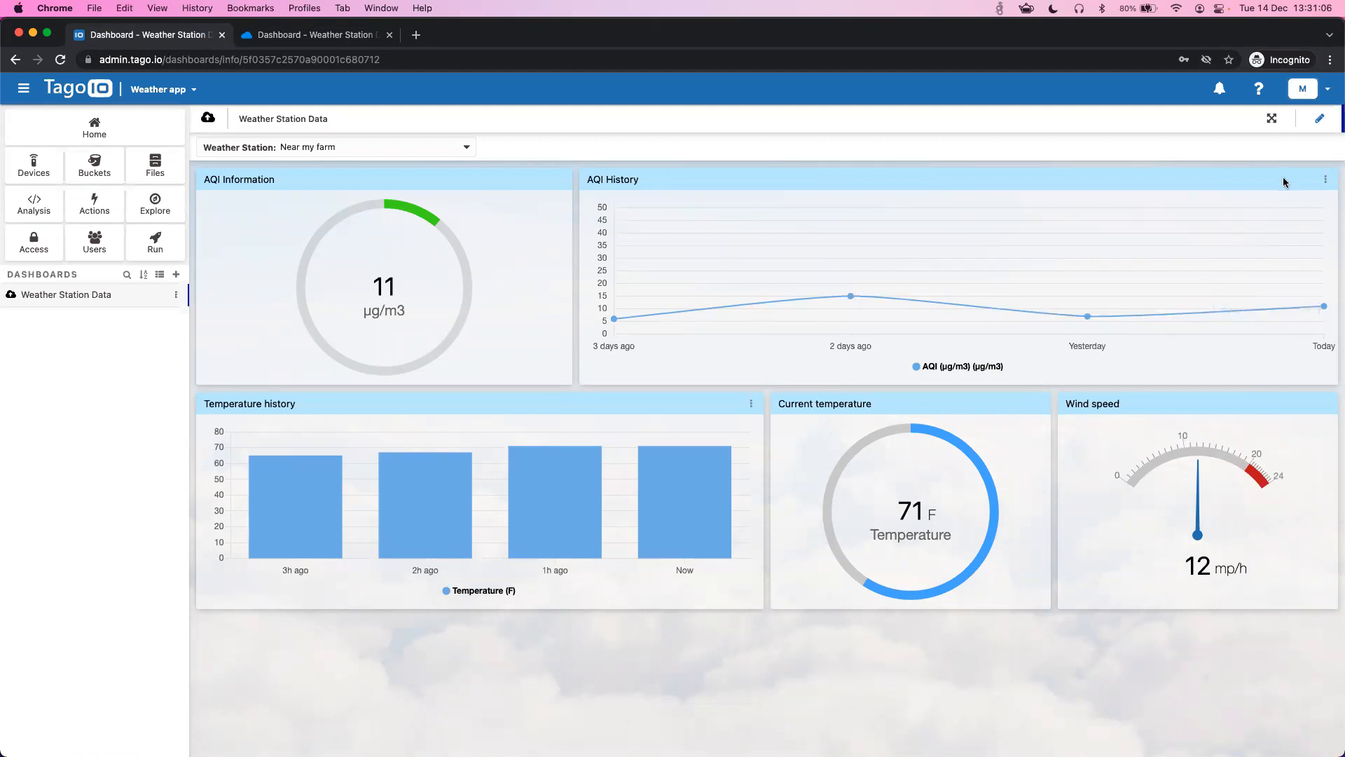
- In edit mode, narrow the AQI History chart and open the Add widget catalogue
{"action": "left_click", "coordinate": [1319, 119]}
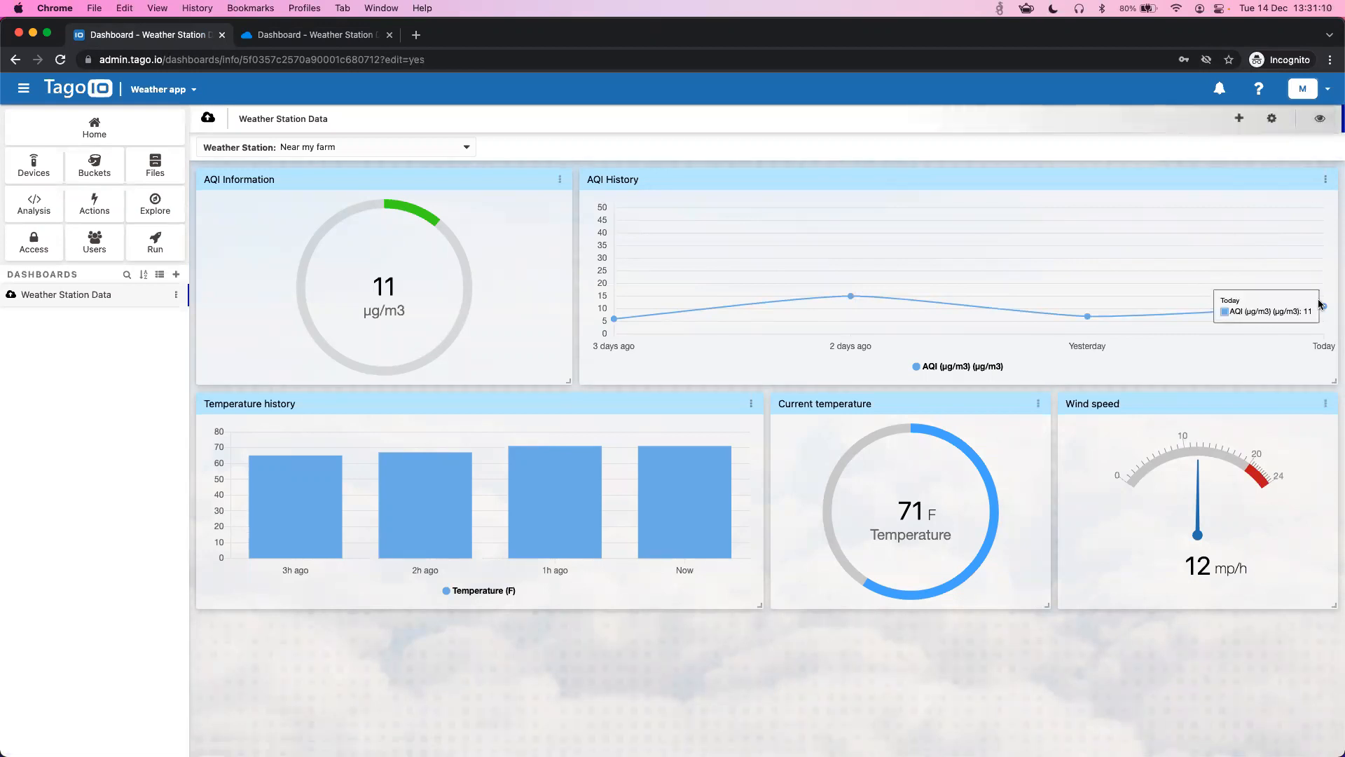
{"action": "left_click_drag", "start_coordinate": [1334, 380], "coordinate": [1048, 379]}
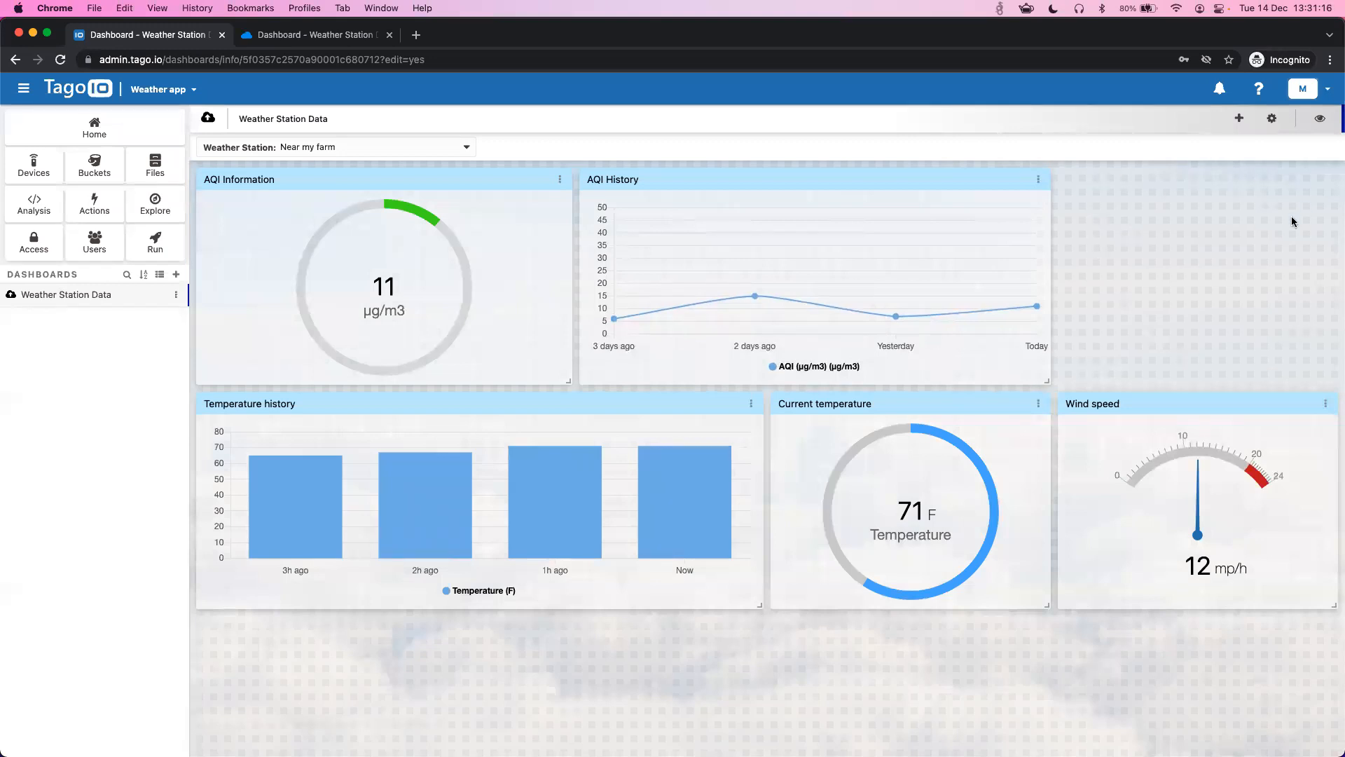
{"action": "left_click", "coordinate": [1238, 117]}
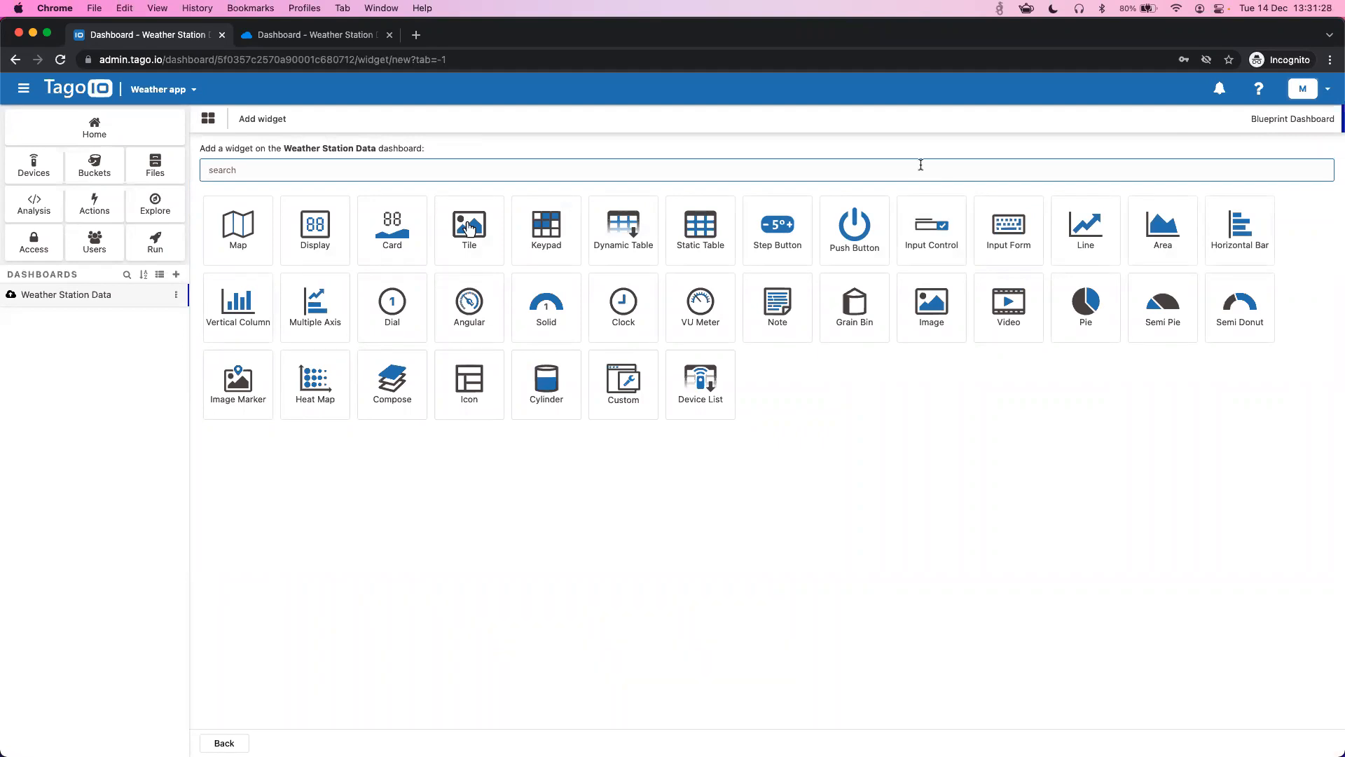
- Create a Clock widget and place it top right, resized to match the AQI History row
{"action": "type", "text": "clock"}
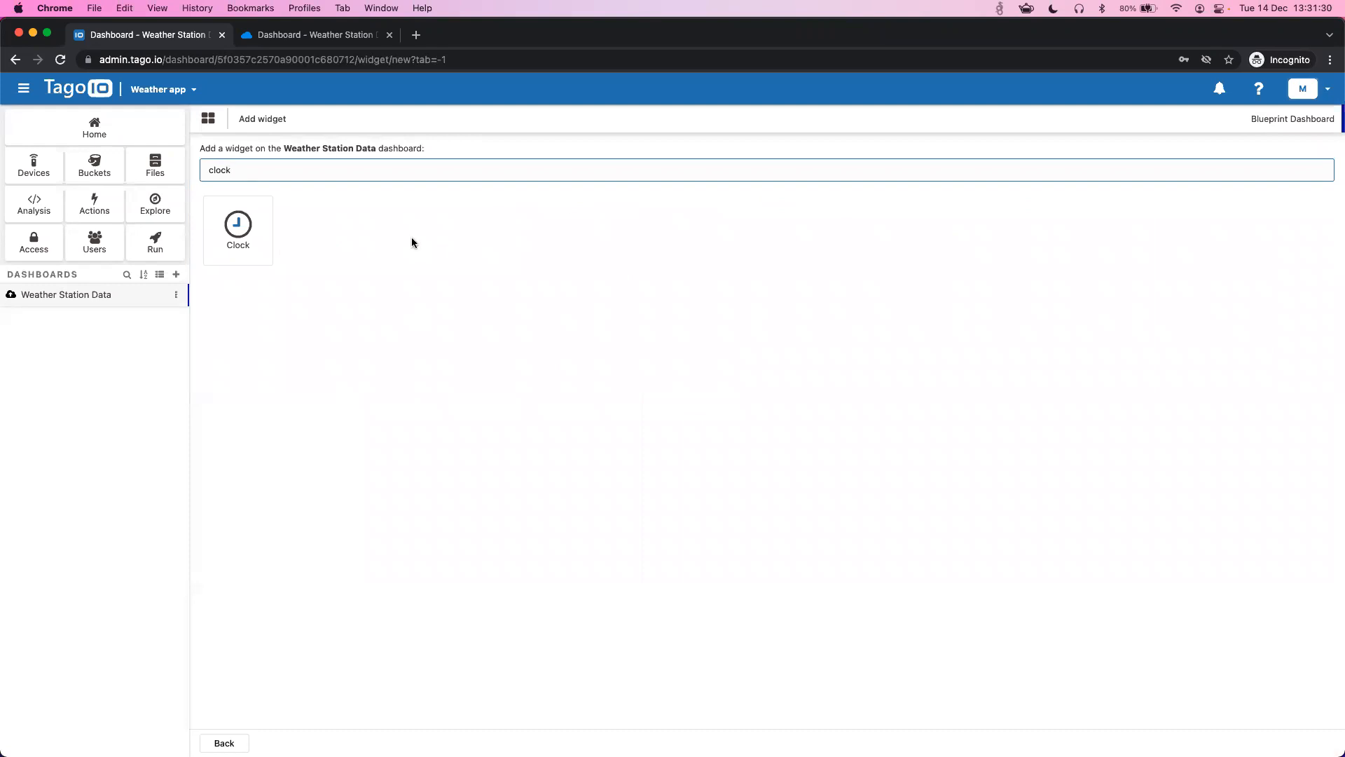
{"action": "left_click", "coordinate": [247, 243]}
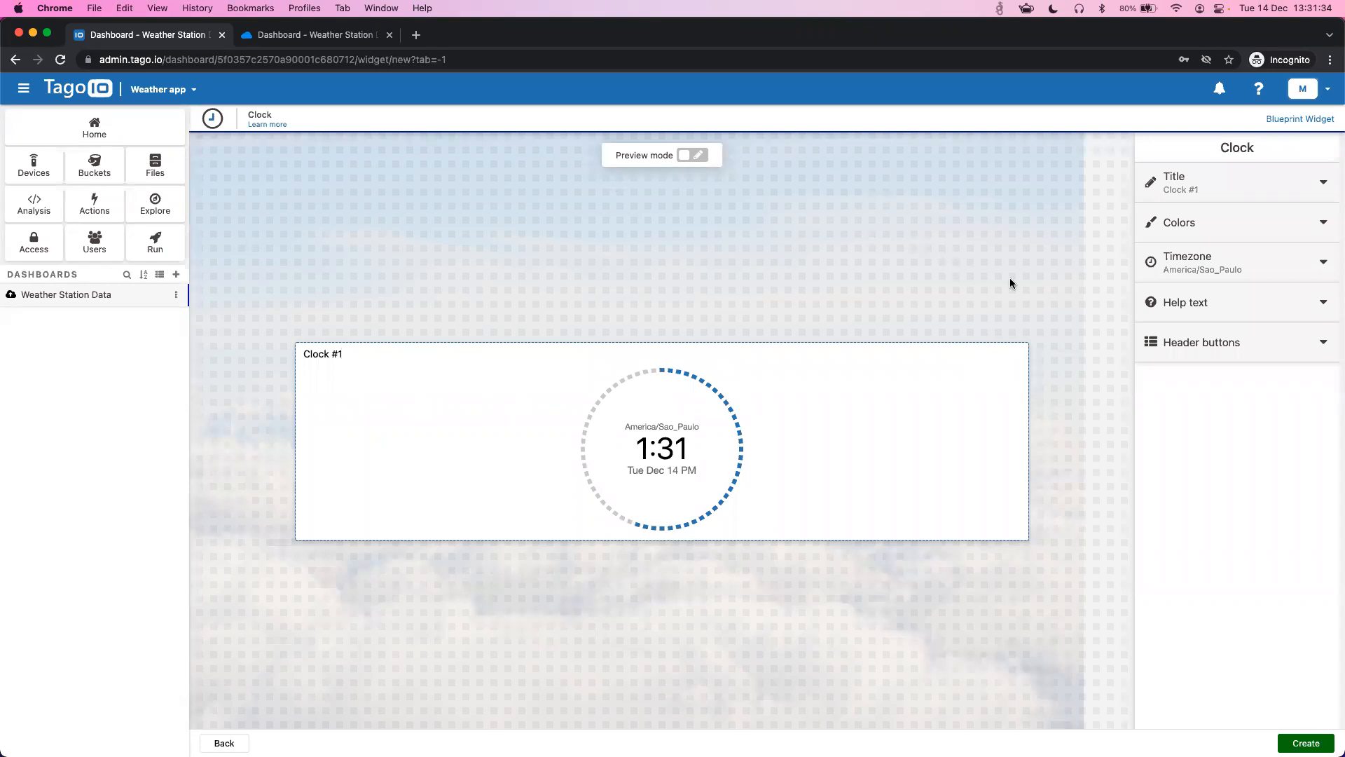
{"action": "left_click", "coordinate": [1306, 743]}
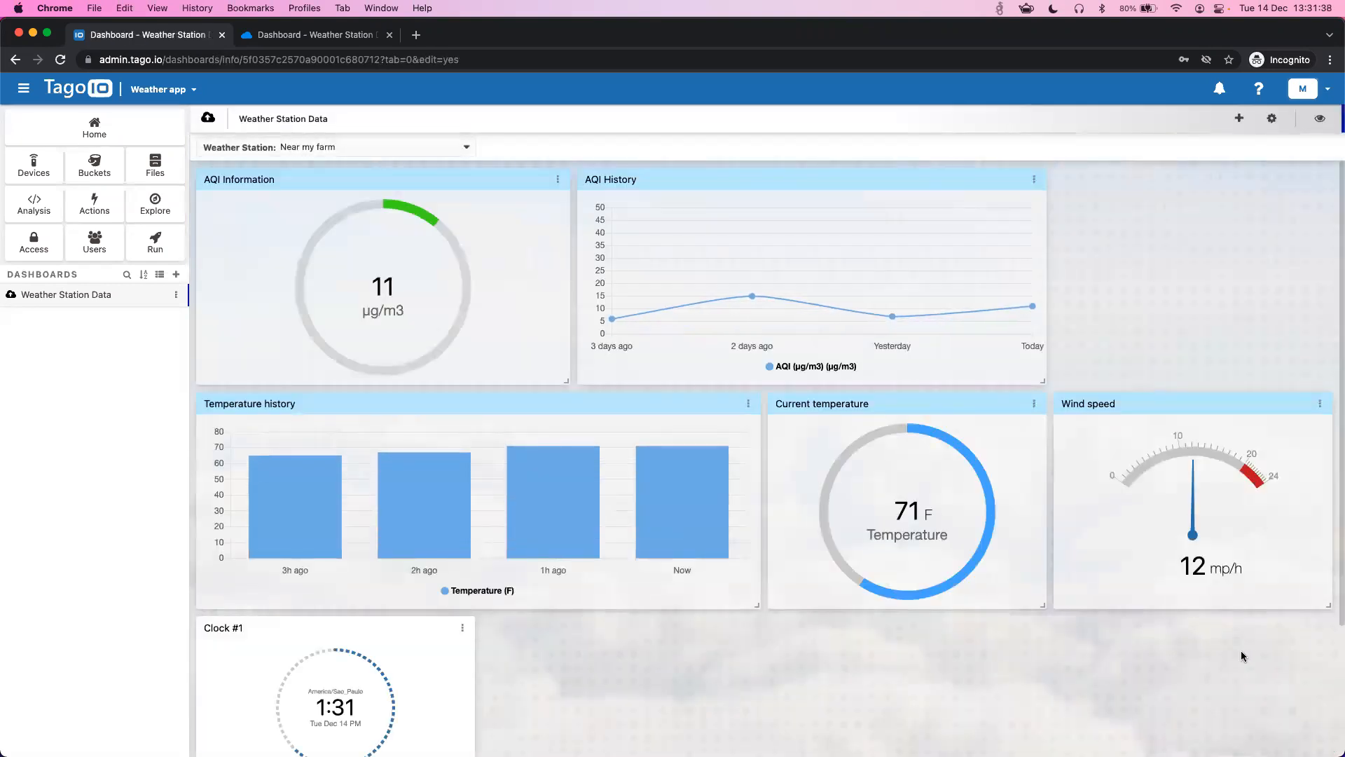
{"action": "left_click_drag", "start_coordinate": [355, 622], "coordinate": [1210, 175]}
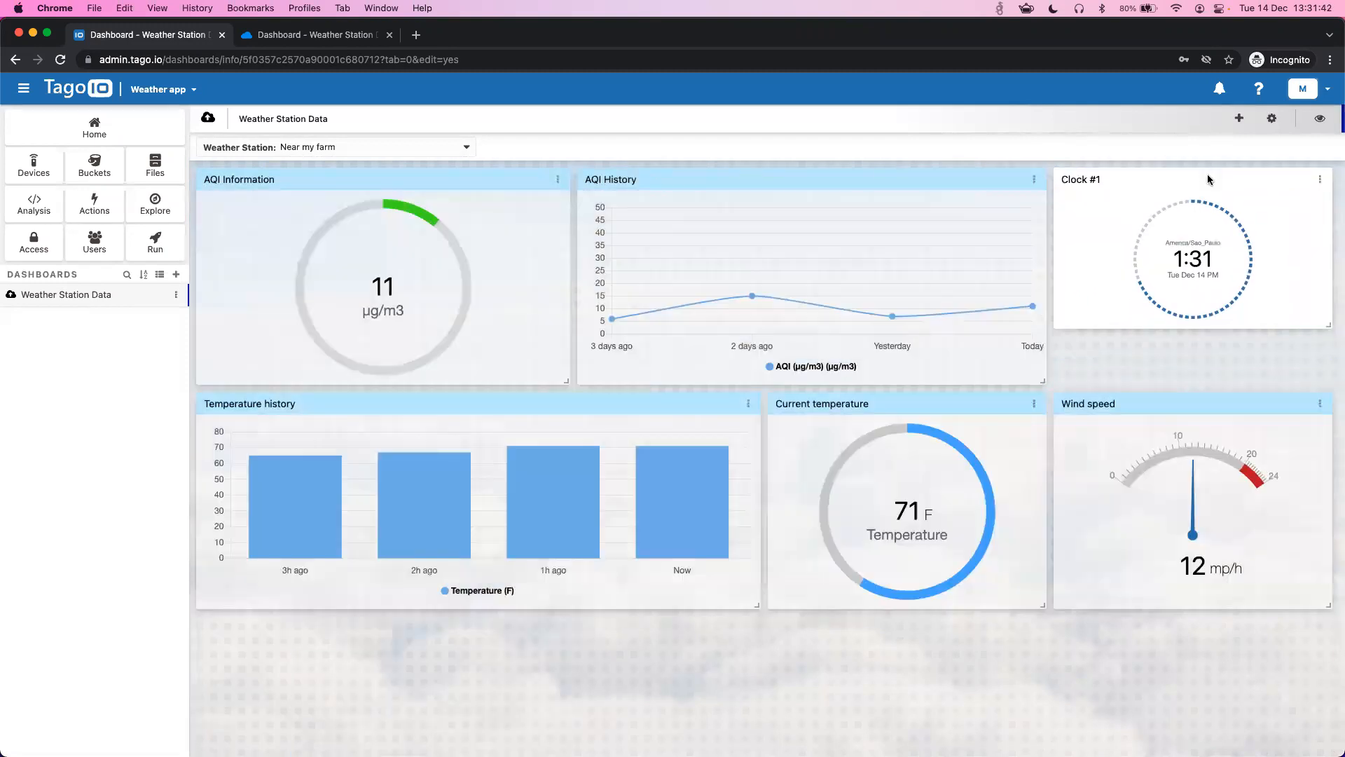
{"action": "left_click_drag", "start_coordinate": [1336, 329], "coordinate": [1321, 380]}
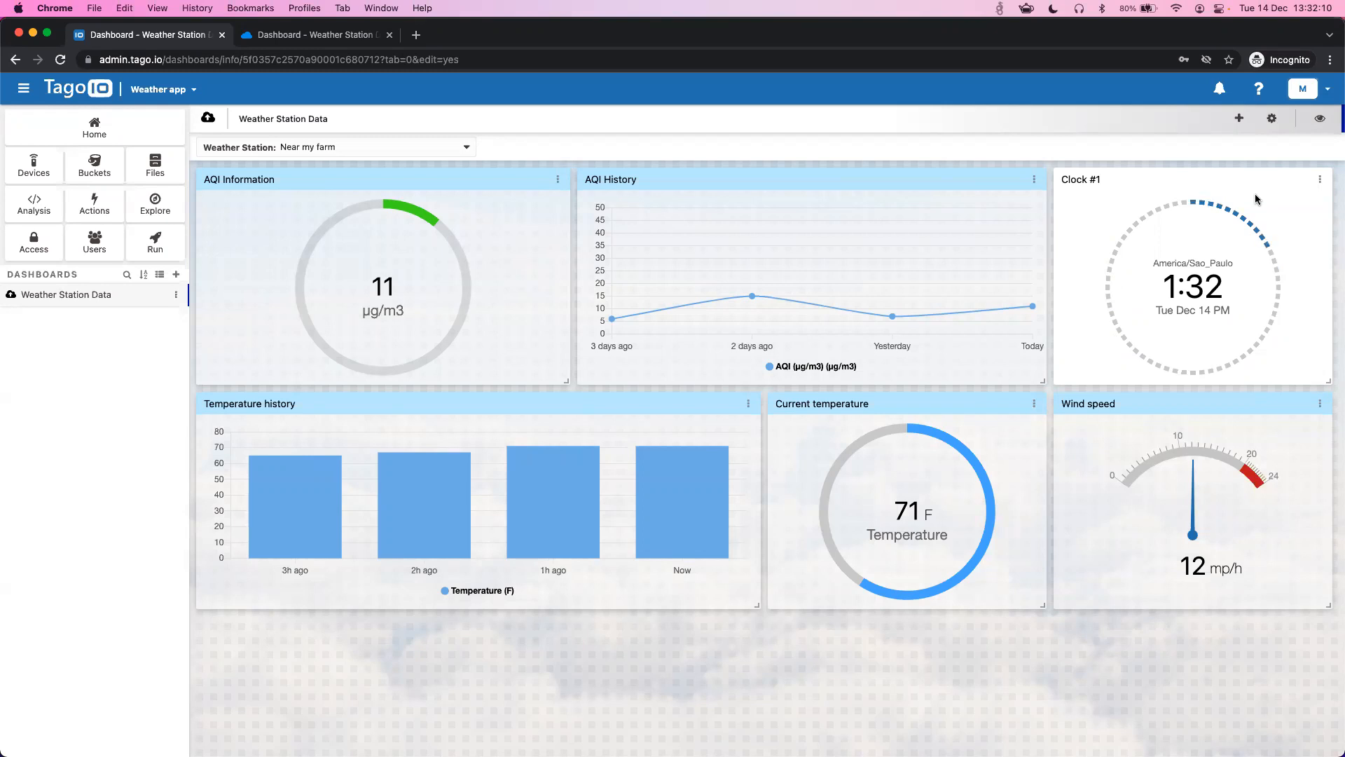
{"action": "left_click", "coordinate": [306, 40]}
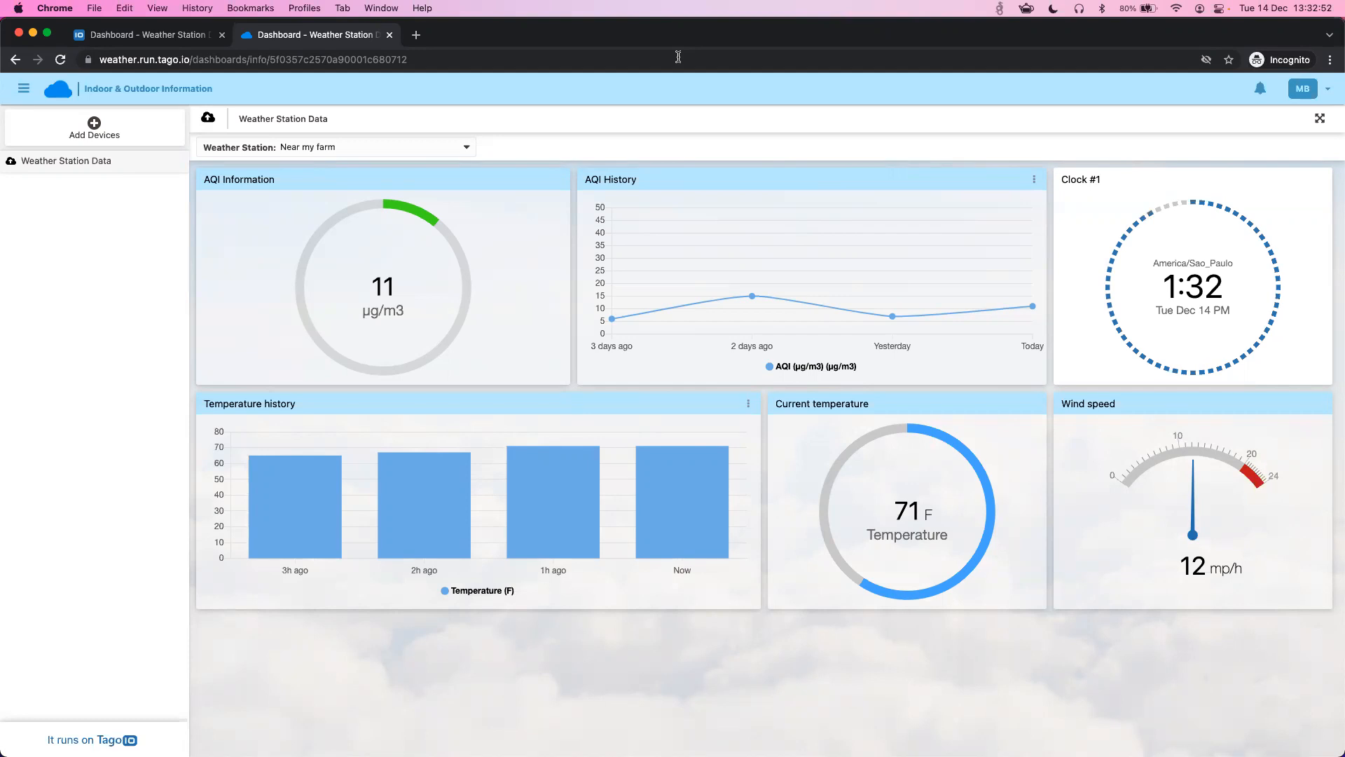
{"action": "left_click", "coordinate": [146, 37]}
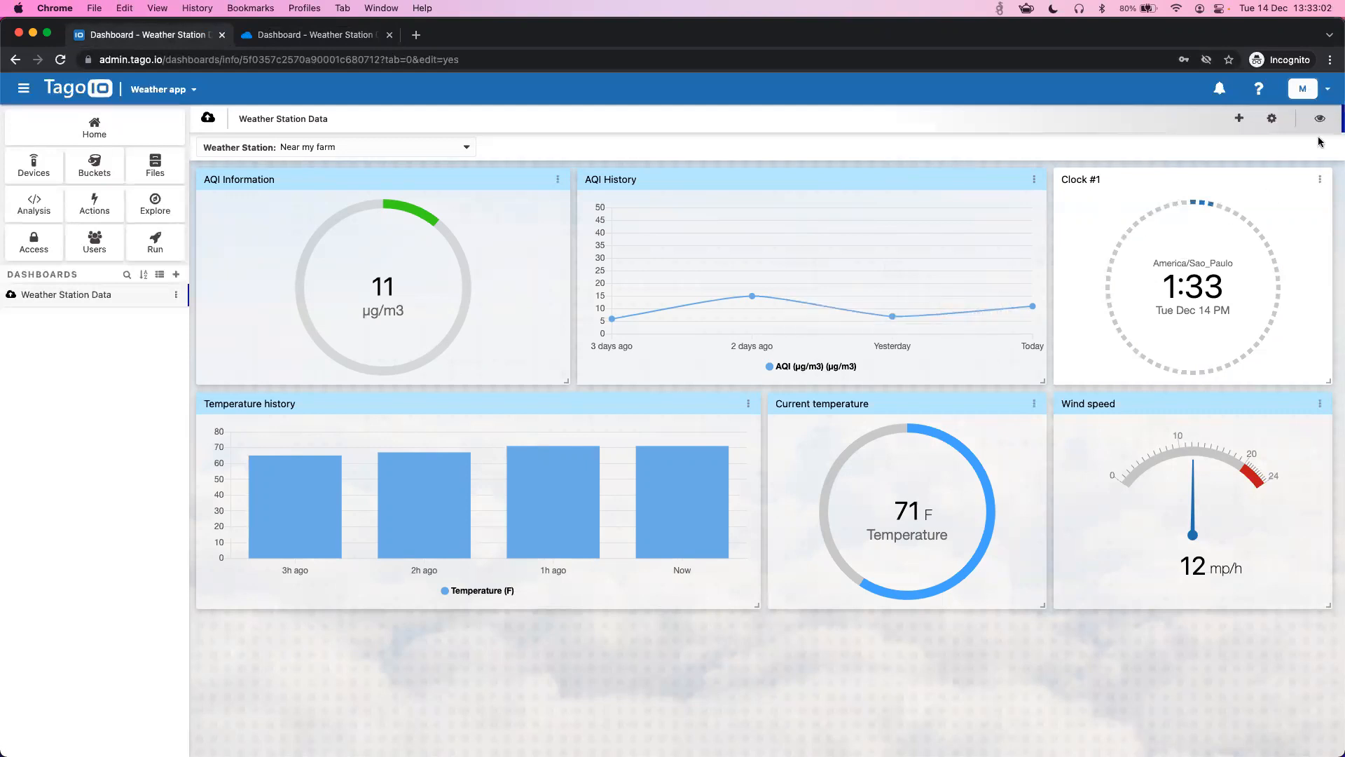
- Give the Clock #1 widget a white background at about 0.76 alpha and save it
{"action": "left_click", "coordinate": [1320, 180]}
{"action": "left_click", "coordinate": [1237, 199]}
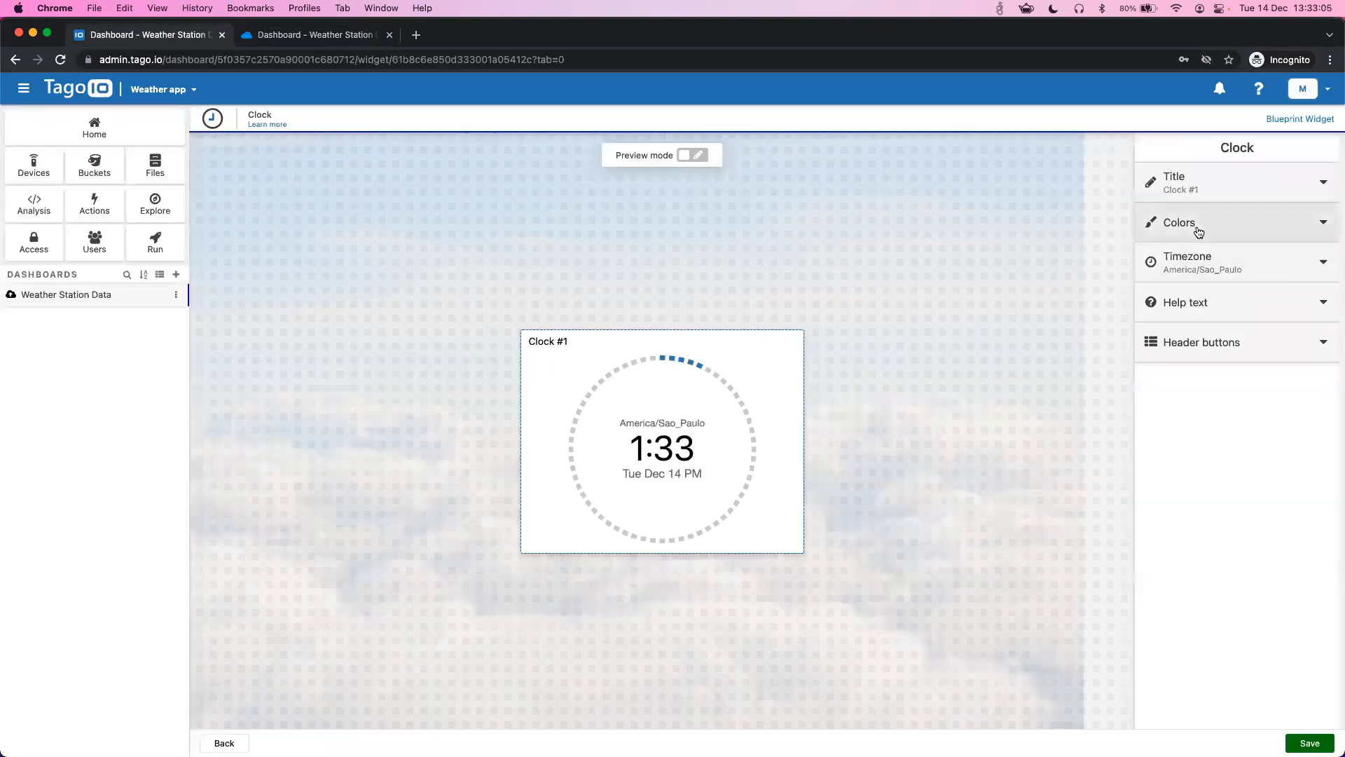
{"action": "left_click", "coordinate": [1185, 233]}
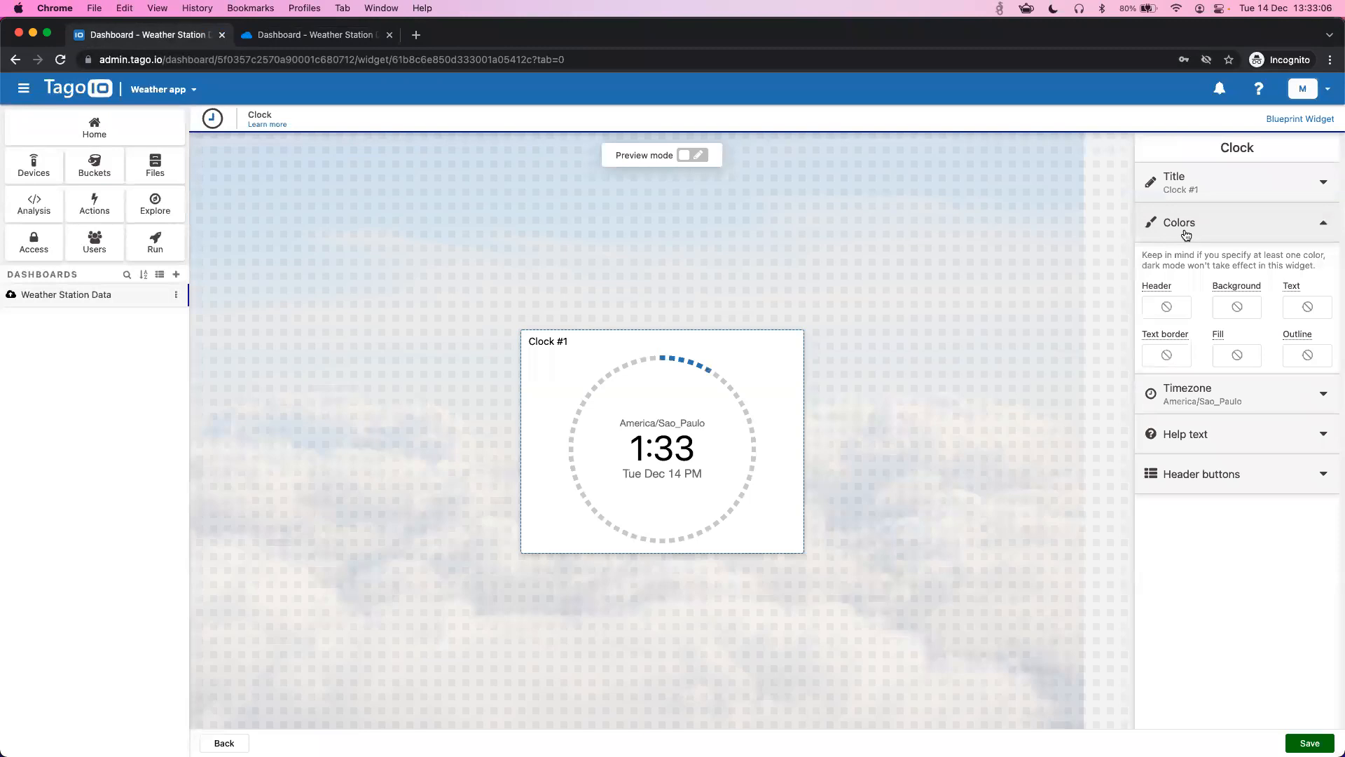
{"action": "left_click", "coordinate": [1237, 306]}
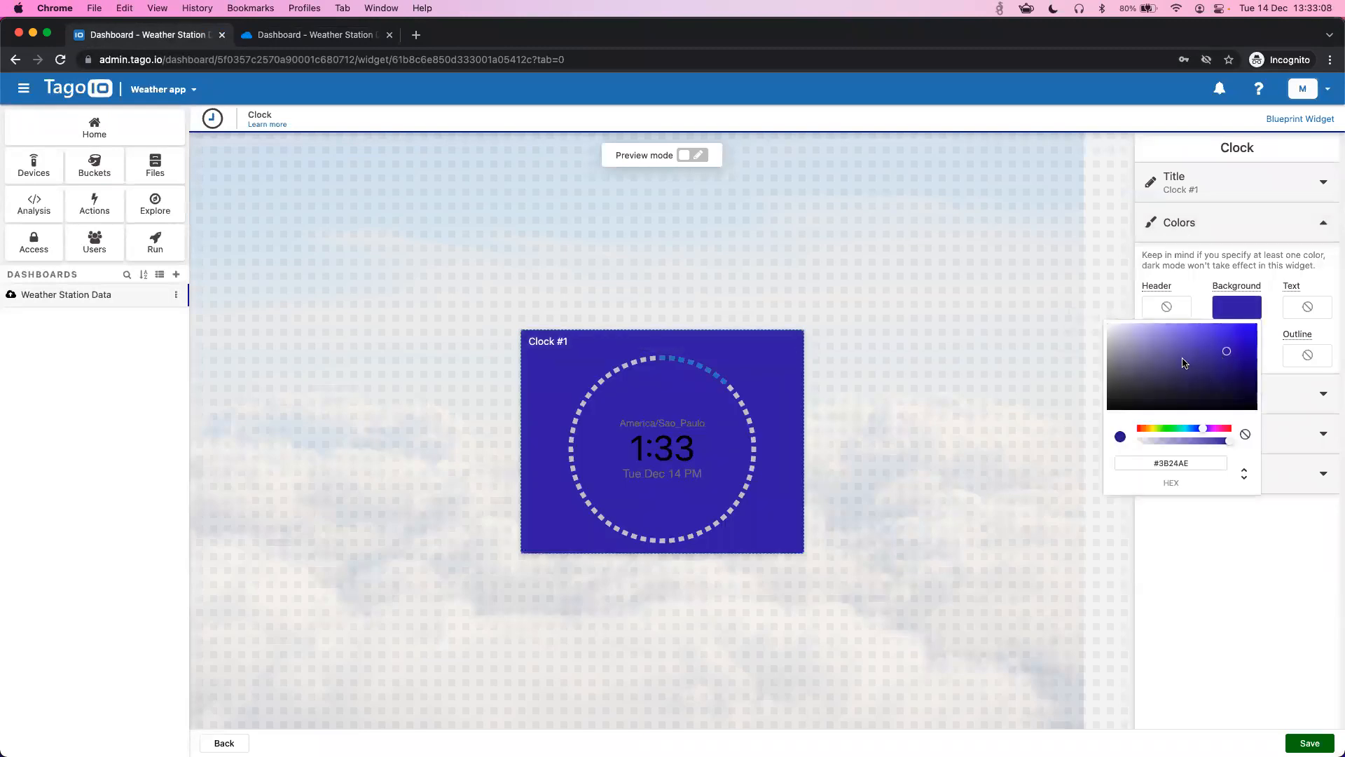
{"action": "left_click_drag", "start_coordinate": [1131, 349], "coordinate": [1108, 324]}
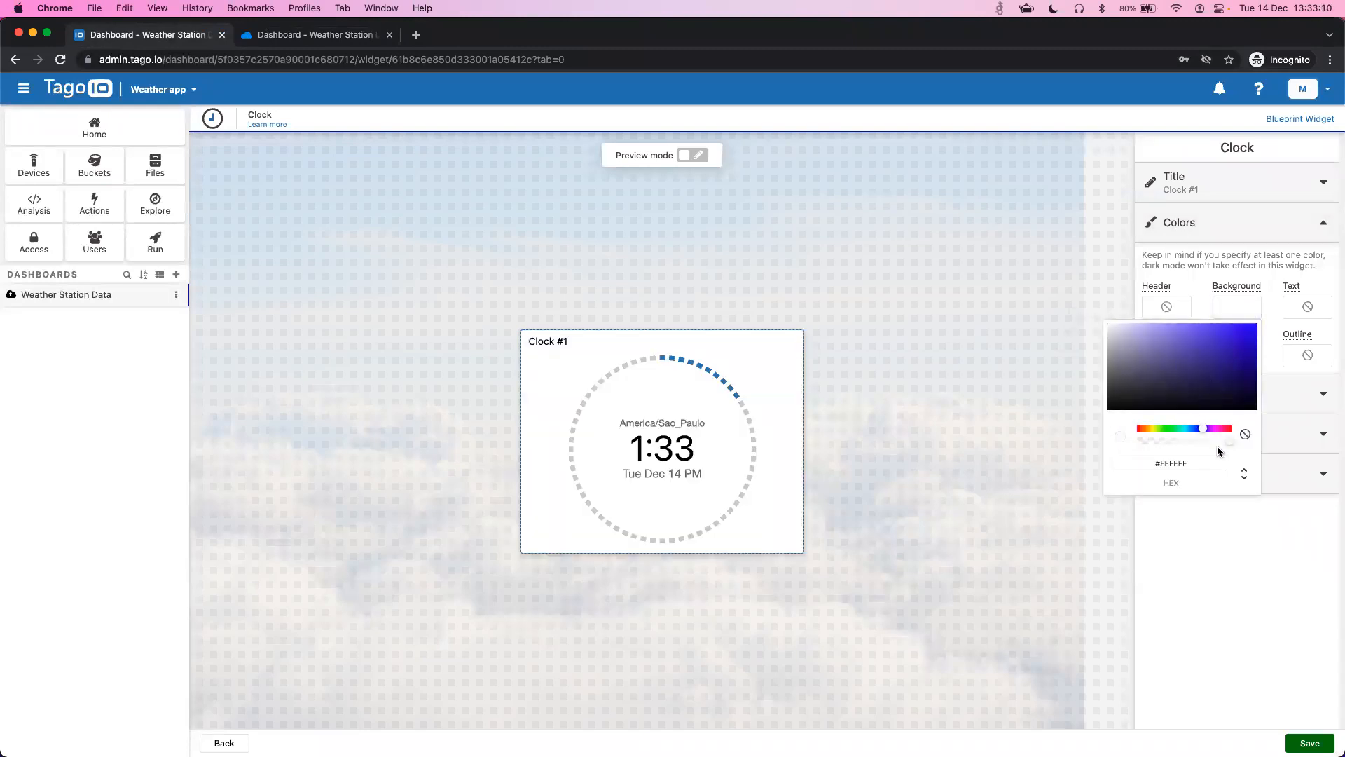
{"action": "left_click", "coordinate": [1222, 441]}
{"action": "left_click_drag", "start_coordinate": [1216, 440], "coordinate": [1206, 440]}
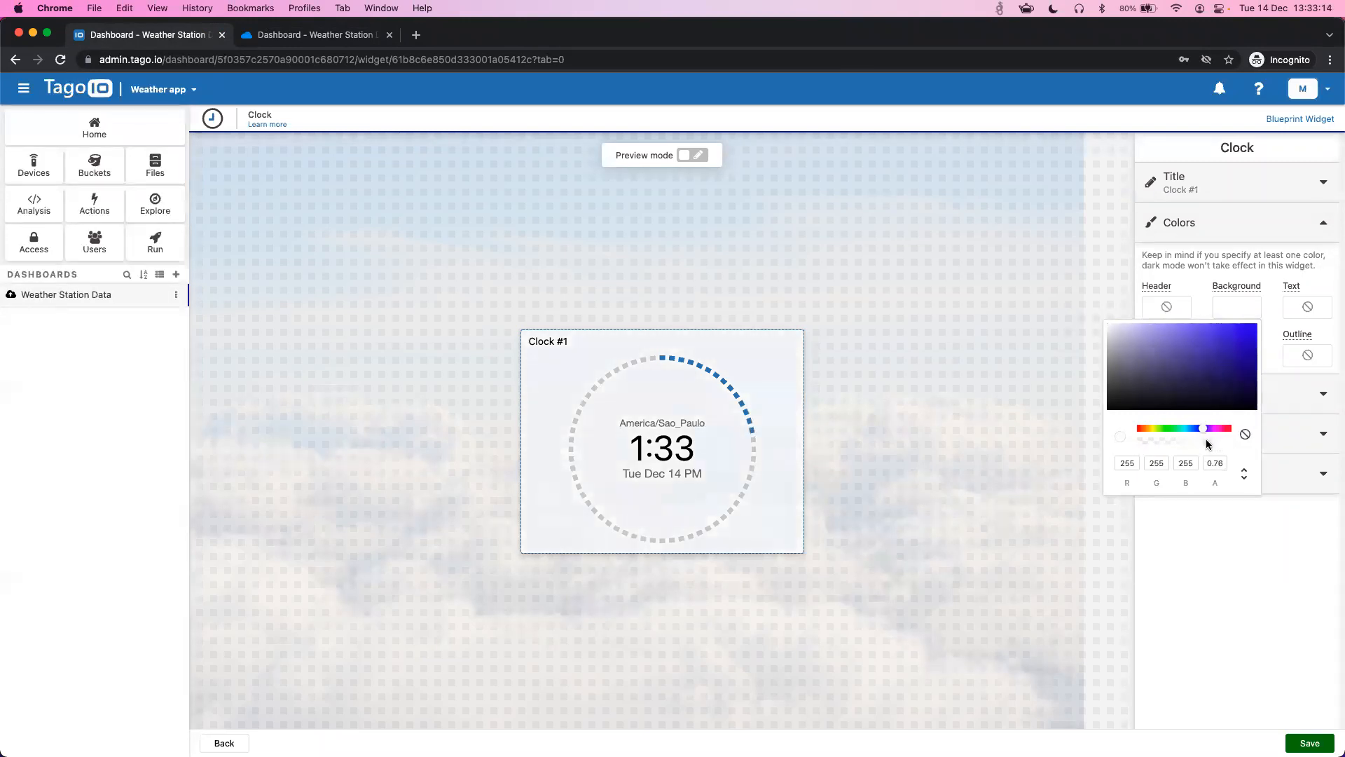
{"action": "left_click", "coordinate": [1309, 738]}
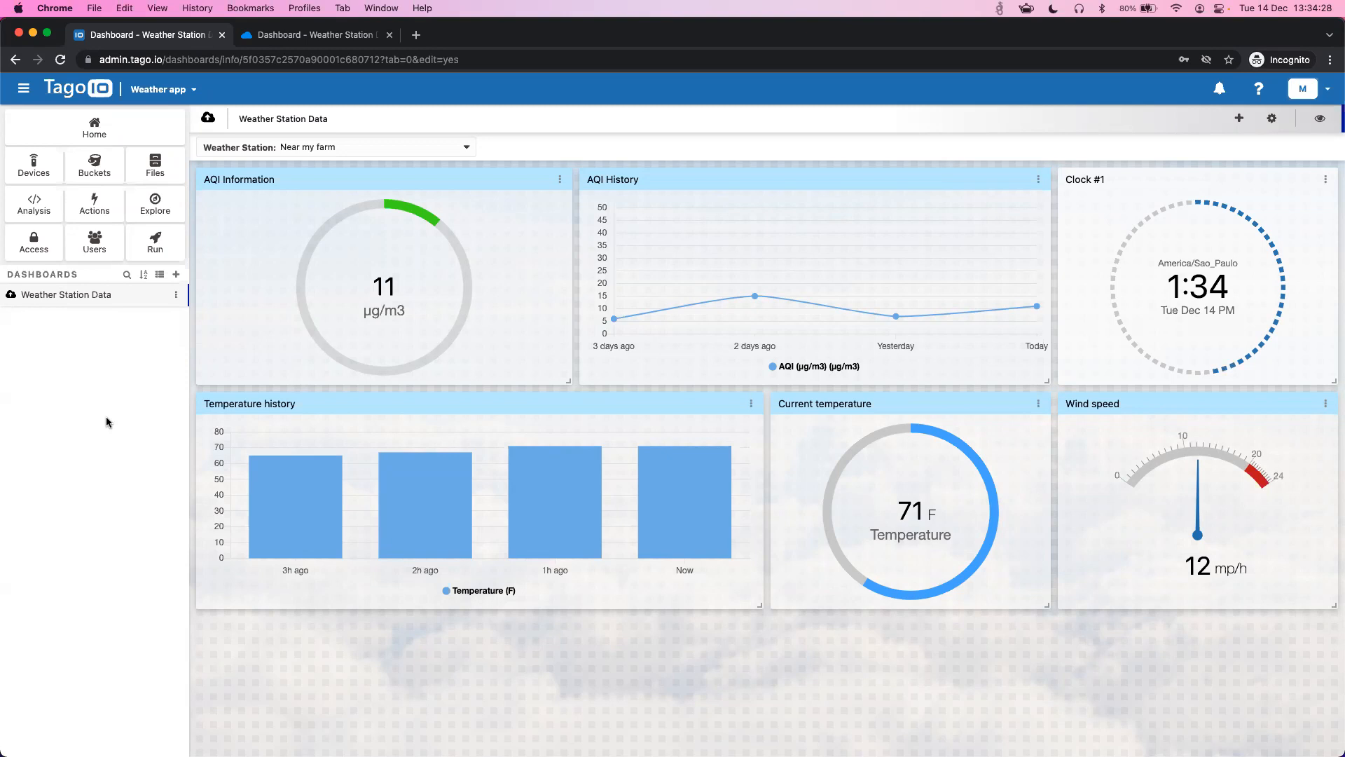
- Return to the Weather app admin home showing 5 devices, 5 buckets and 2 dashboards
{"action": "left_click", "coordinate": [109, 133]}
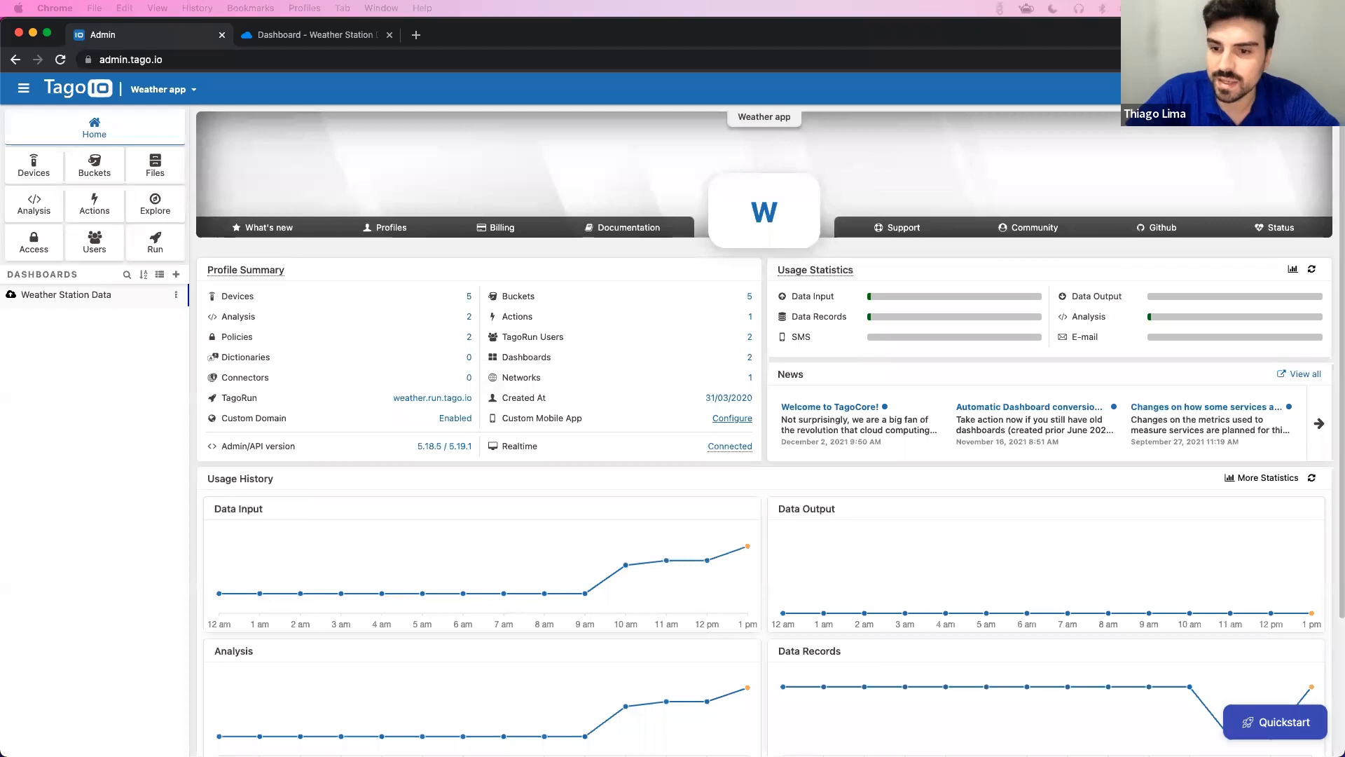
- Look over the two customer users in Users, then go to the Actions list
{"action": "left_click", "coordinate": [118, 255]}
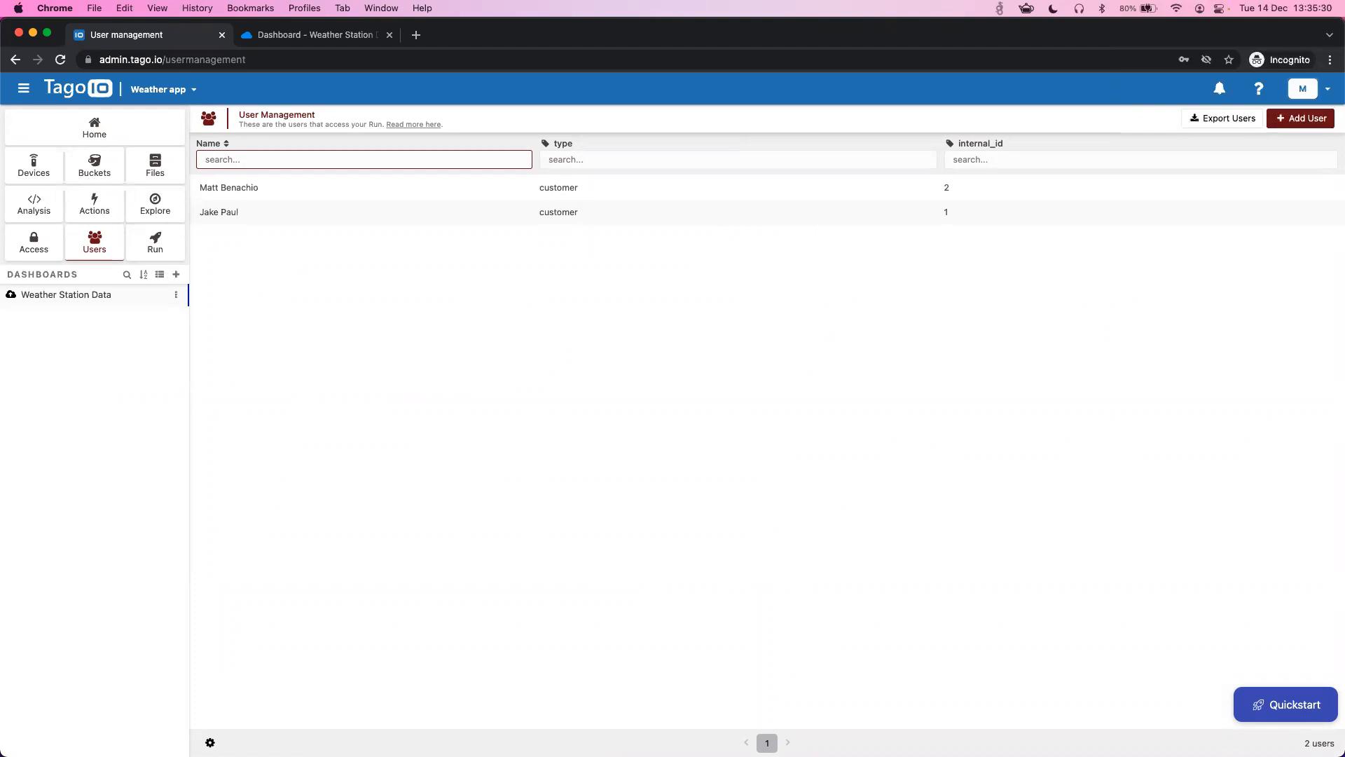
{"action": "left_click", "coordinate": [450, 464]}
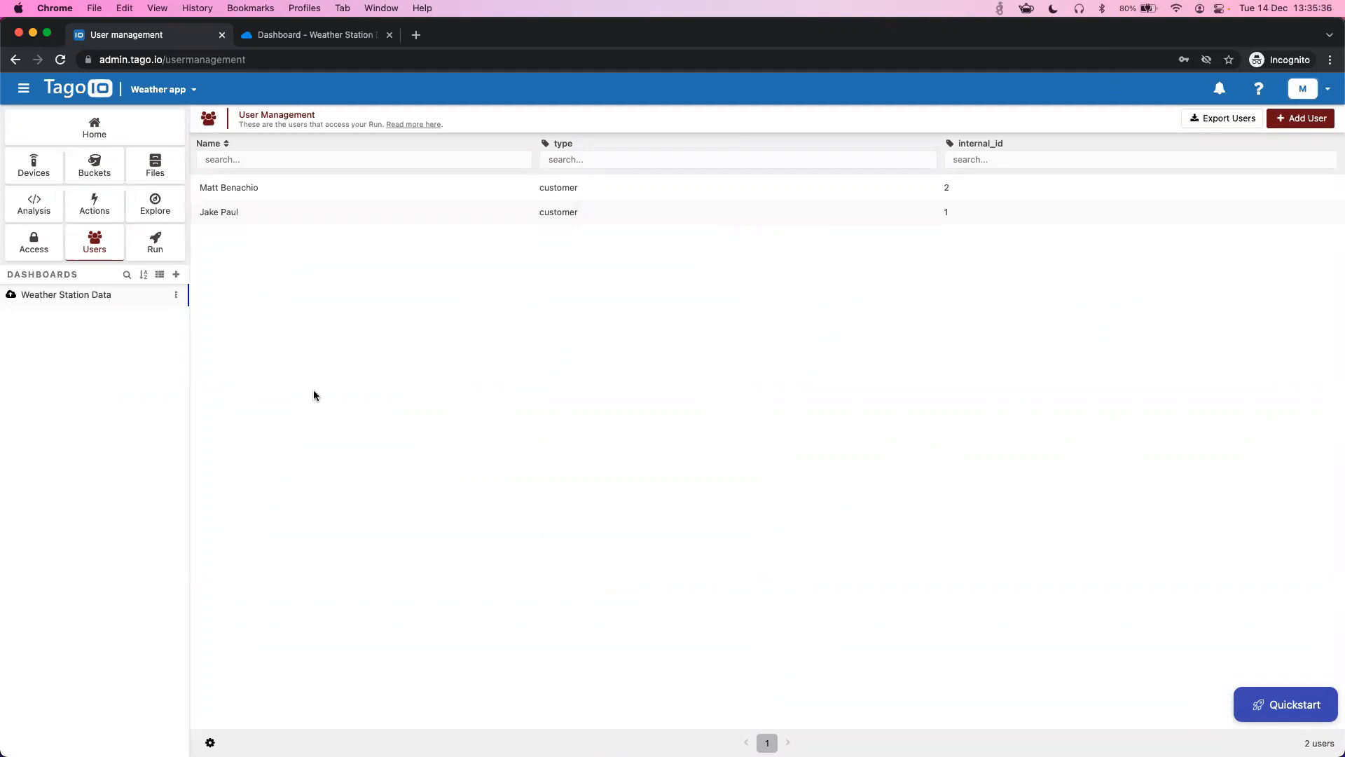
{"action": "left_click", "coordinate": [78, 206]}
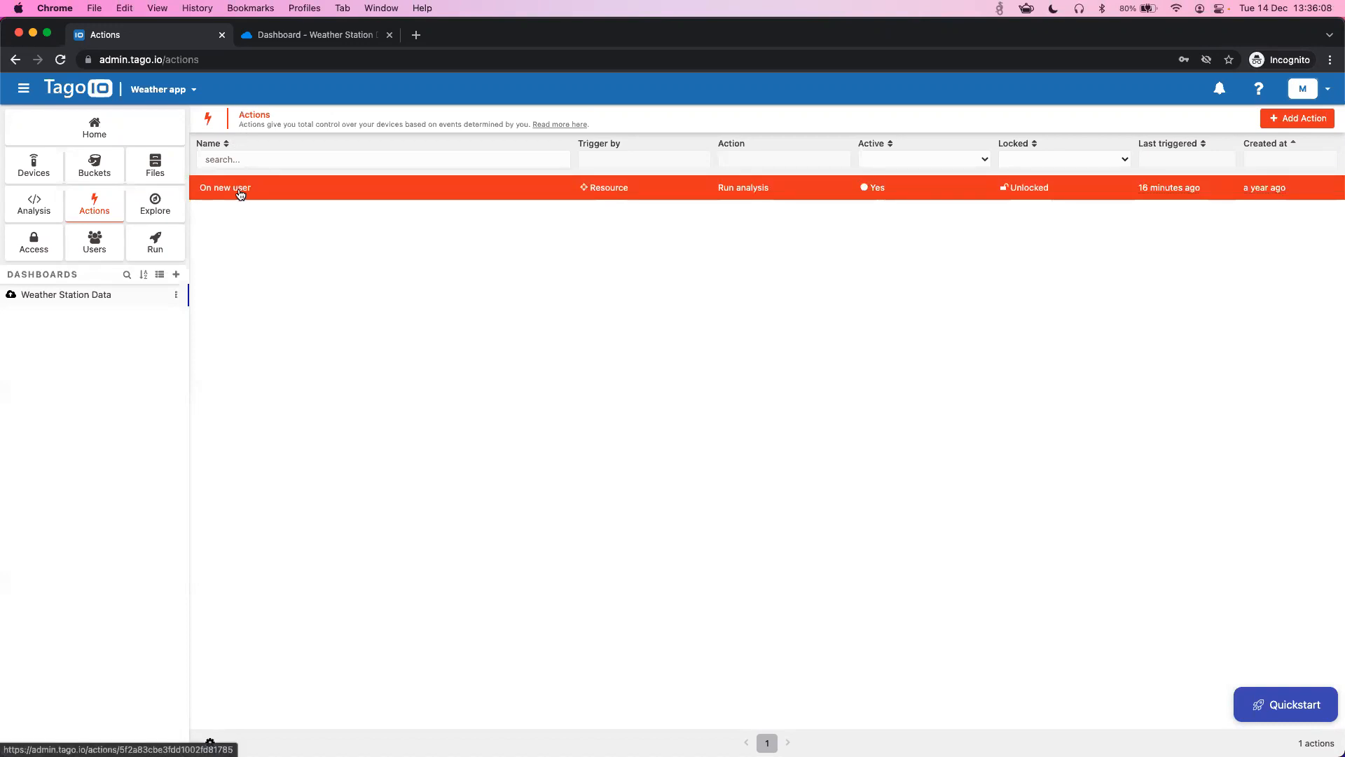
- Inspect the On new user action's Resource trigger and analysis, then open the Analysis list
{"action": "left_click", "coordinate": [35, 203]}
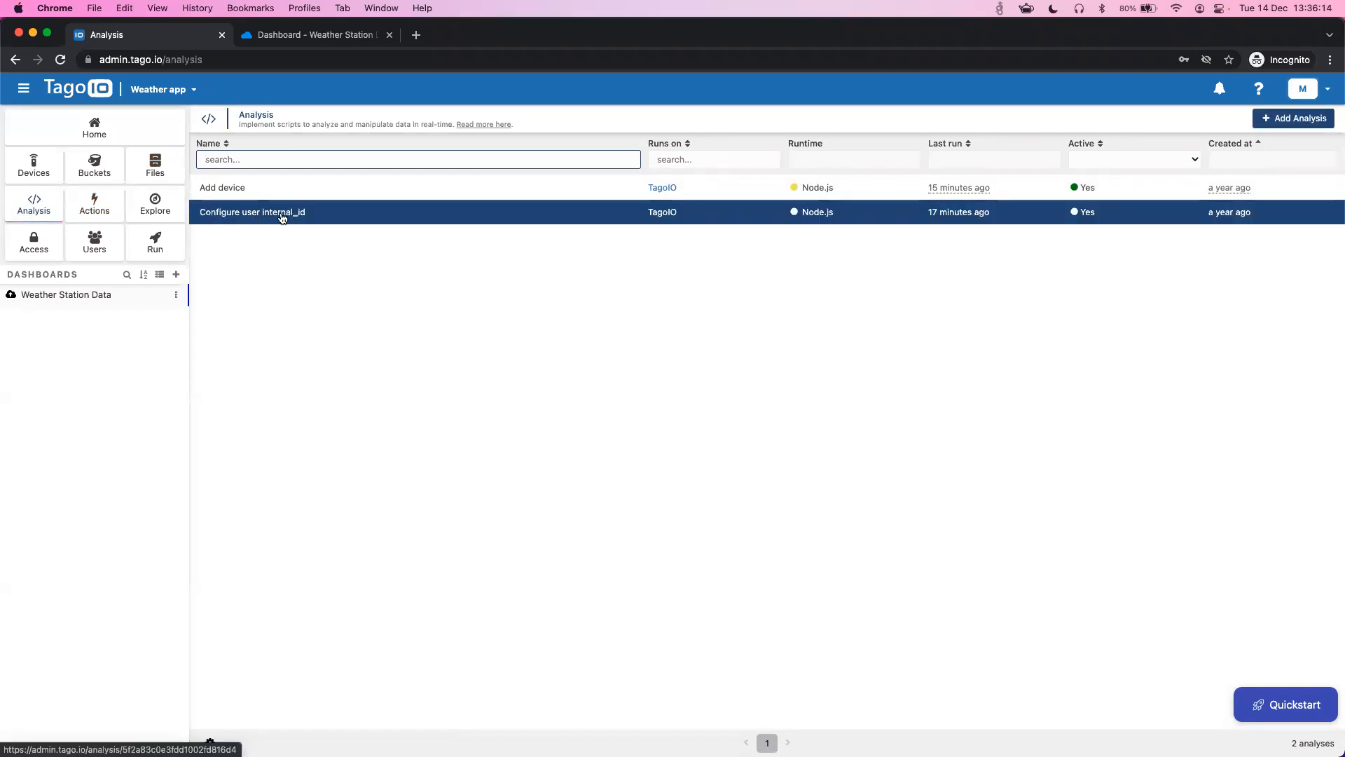
{"action": "left_click", "coordinate": [97, 210]}
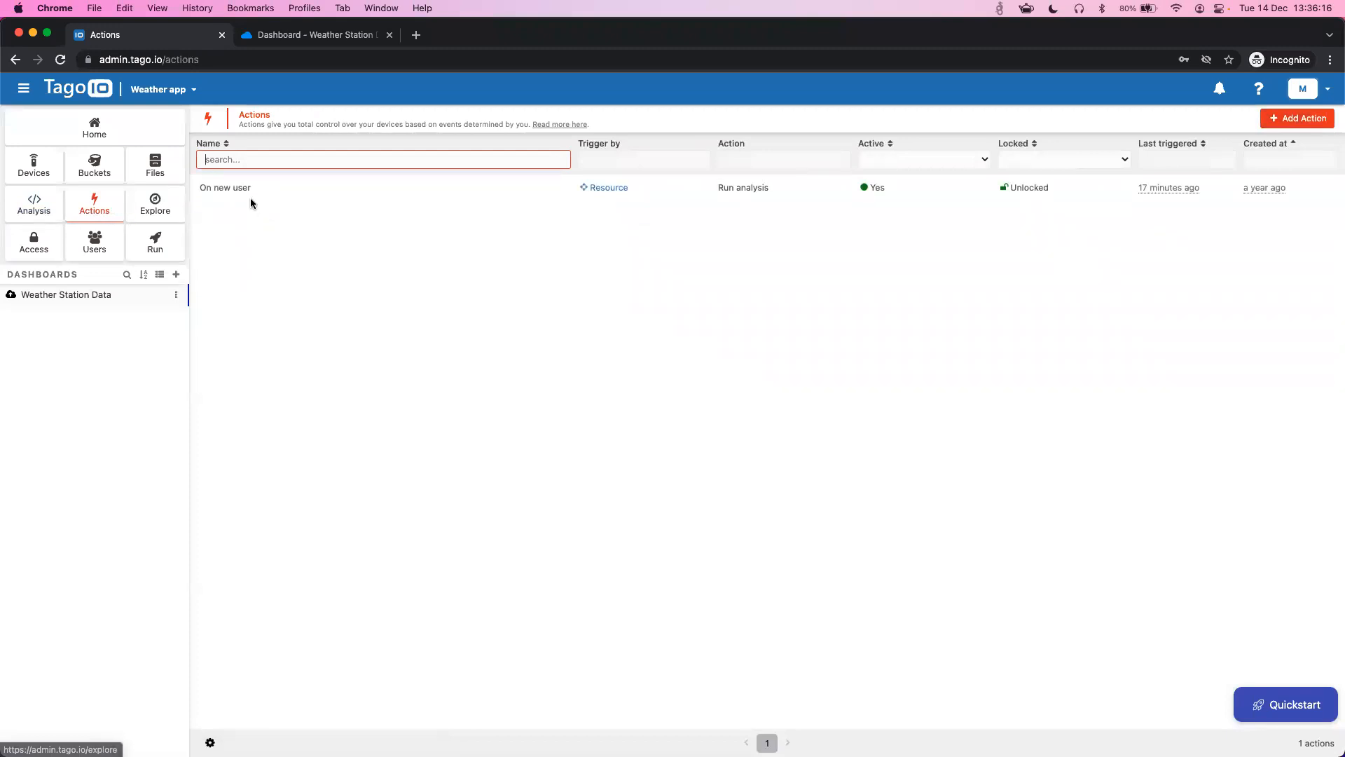
{"action": "left_click", "coordinate": [252, 196]}
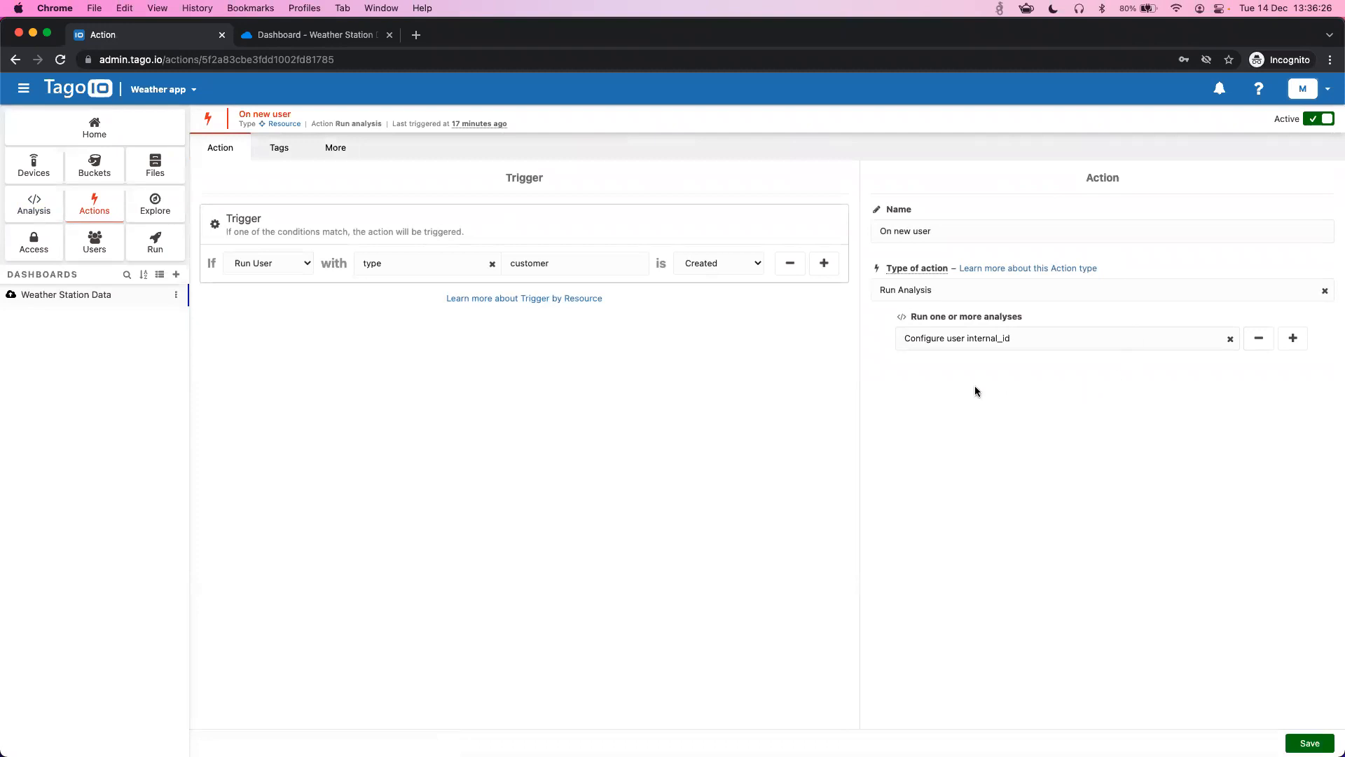
{"action": "left_click_drag", "start_coordinate": [931, 317], "coordinate": [1029, 318]}
{"action": "left_click", "coordinate": [1029, 318]}
{"action": "left_click", "coordinate": [41, 212]}
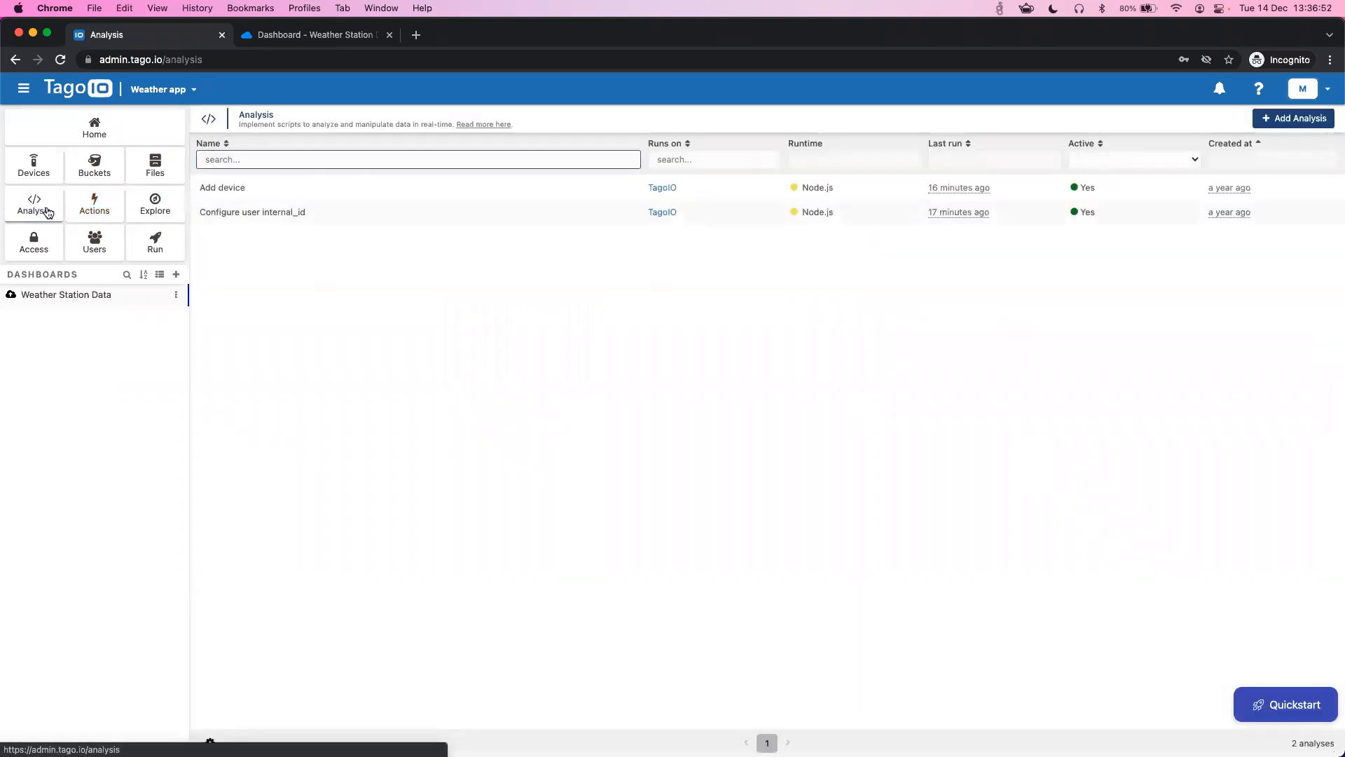
- Read through the Configure user internal_id script code, then return to Actions
{"action": "left_click", "coordinate": [323, 214]}
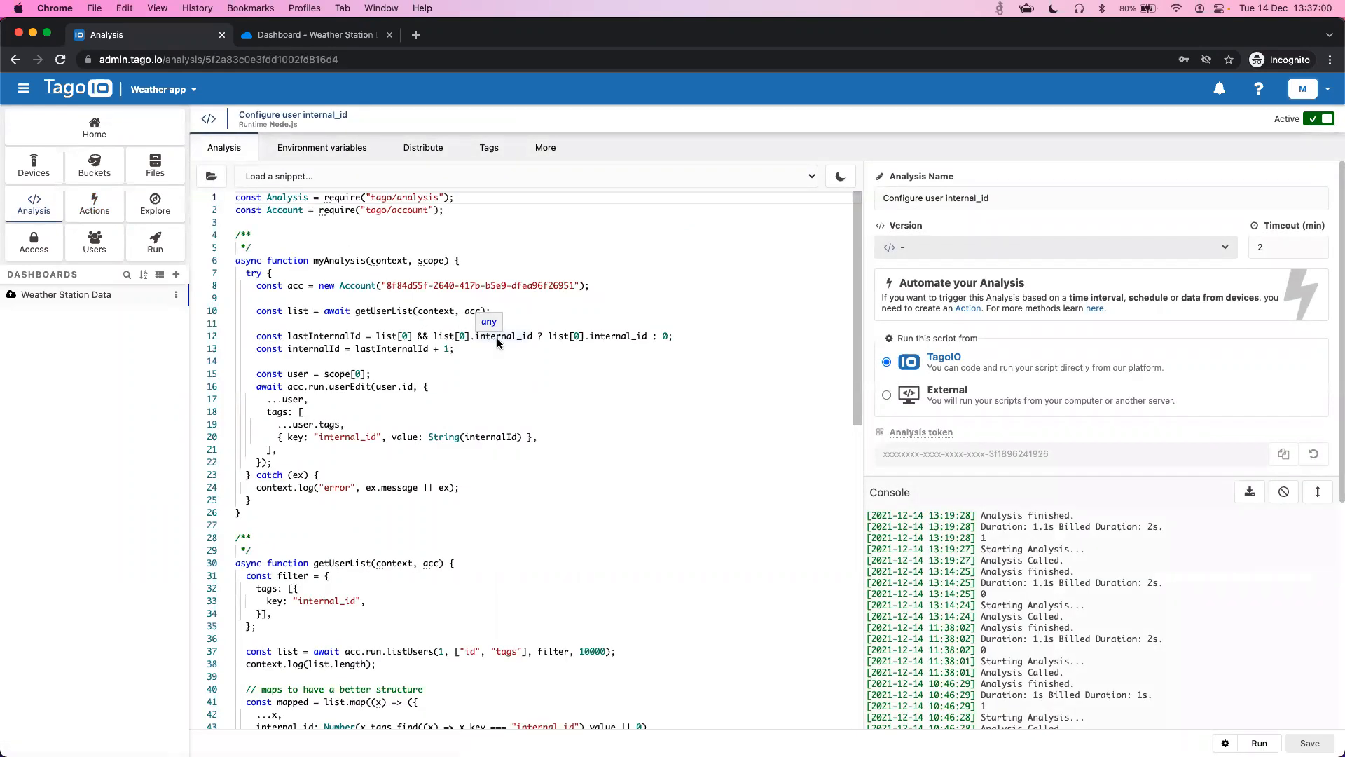
{"action": "scroll", "coordinate": [498, 342], "scroll_direction": "down", "scroll_amount": 3}
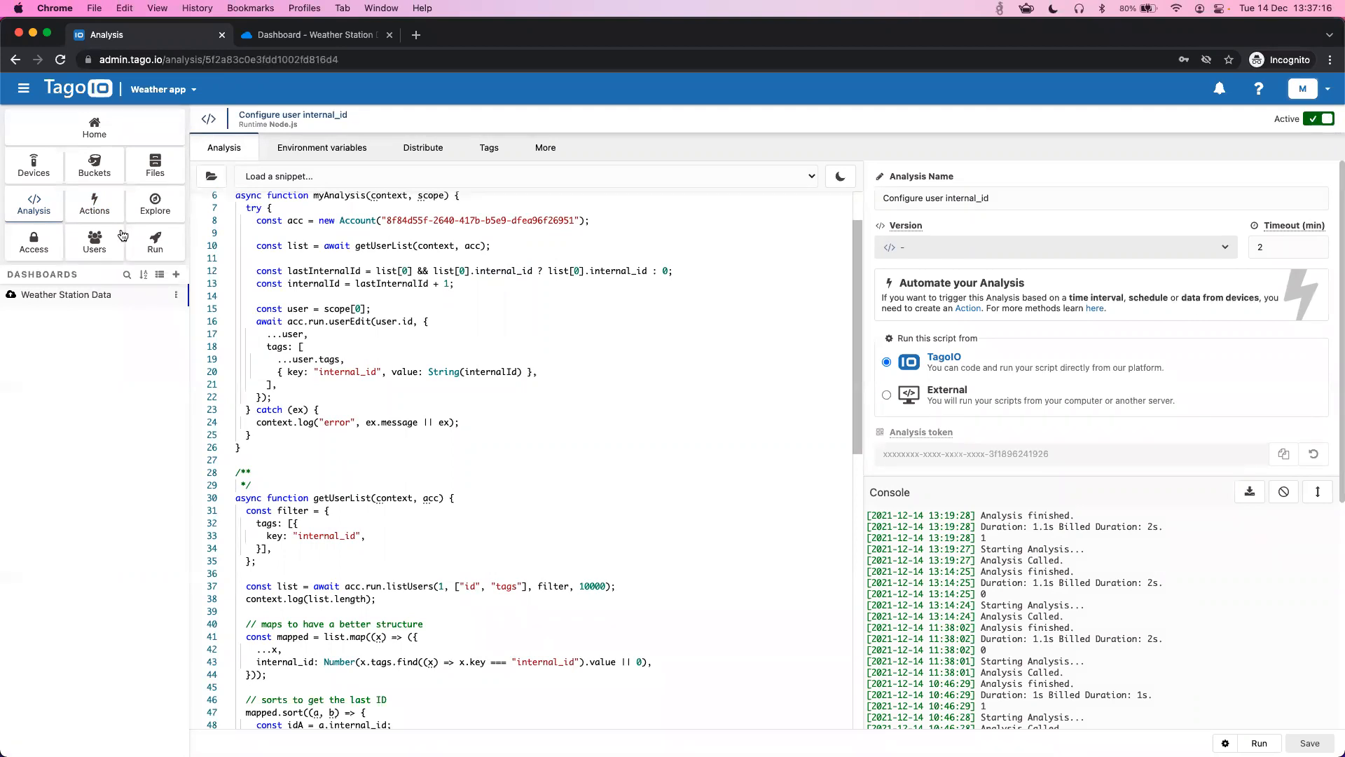
{"action": "left_click", "coordinate": [93, 206]}
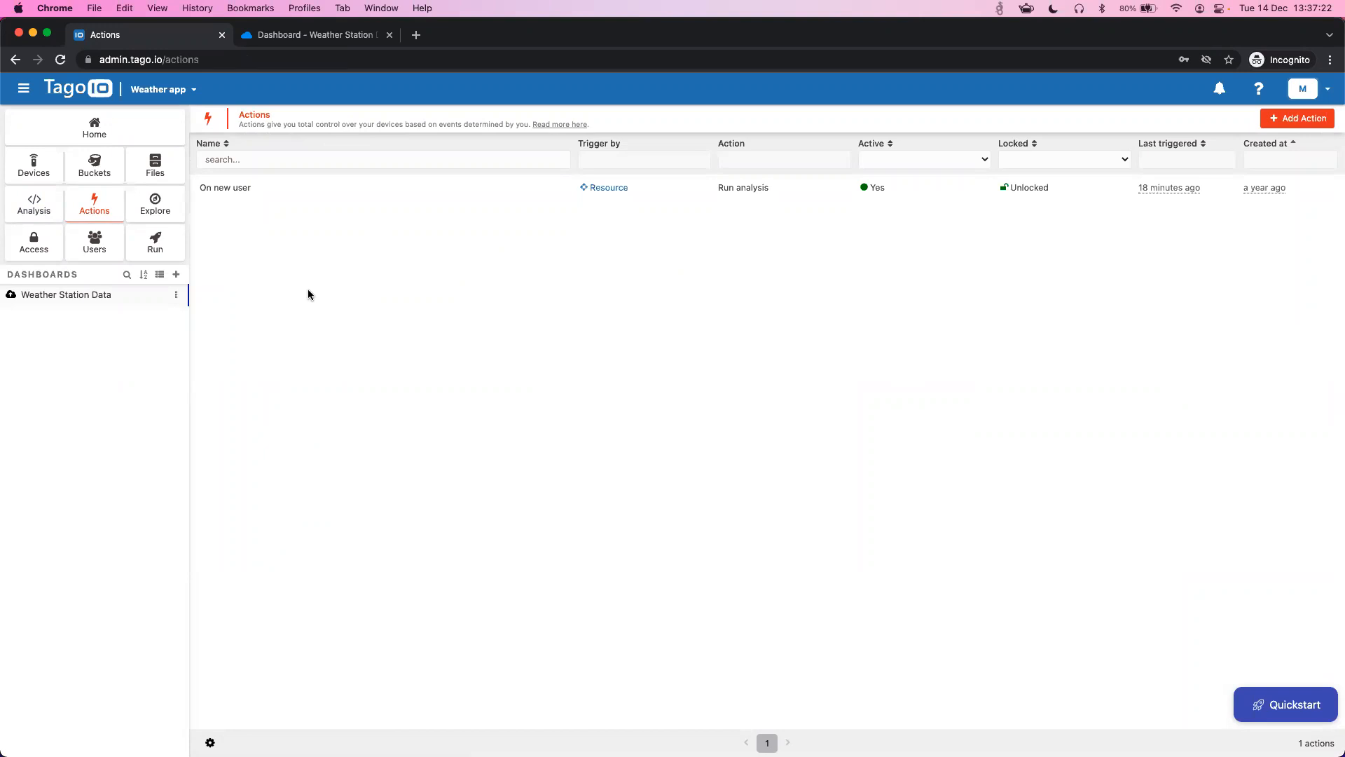
- Go to Analysis, then switch to the slideshow and advance to the How to get started slide
{"action": "left_click", "coordinate": [34, 206]}
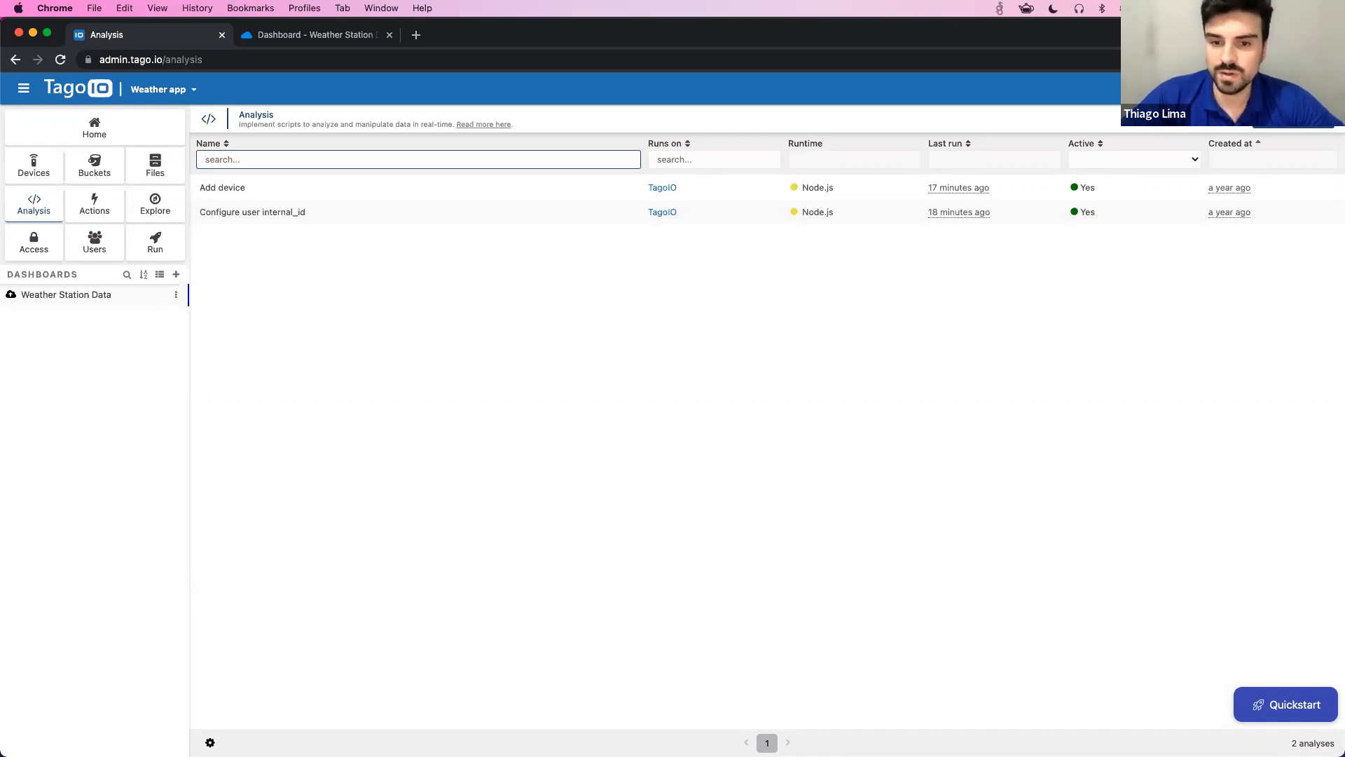
{"action": "key", "text": "ctrl+Right"}
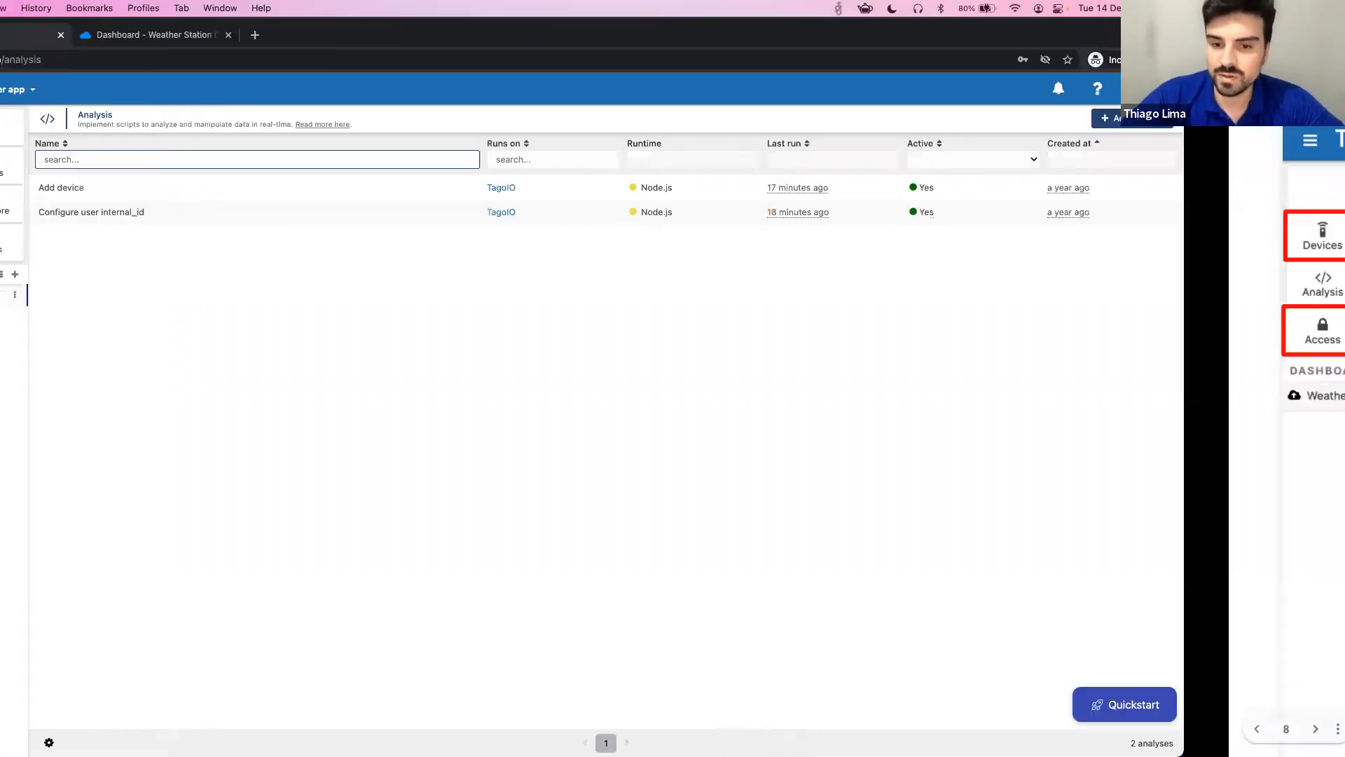
{"action": "key", "text": "Right"}
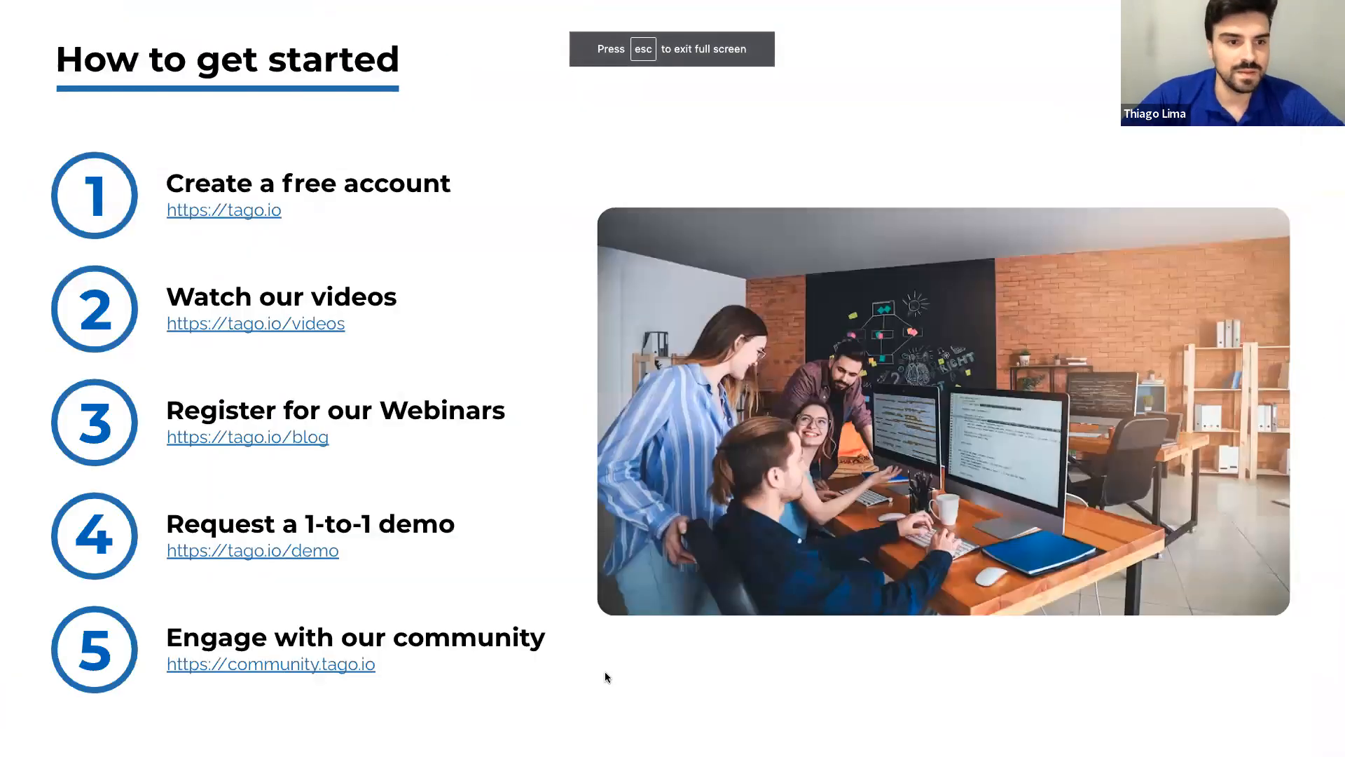